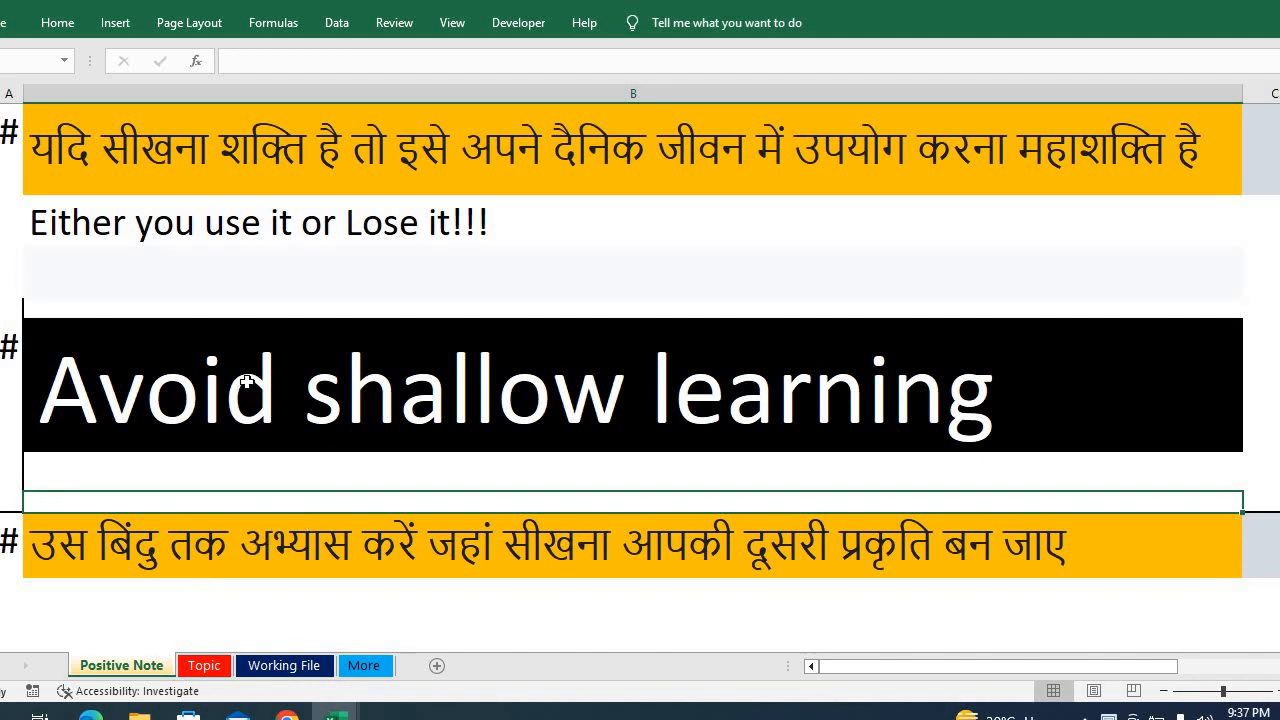
Read through the highlighted learning notes on the Positive Note sheet one by one
left_click(390, 169)
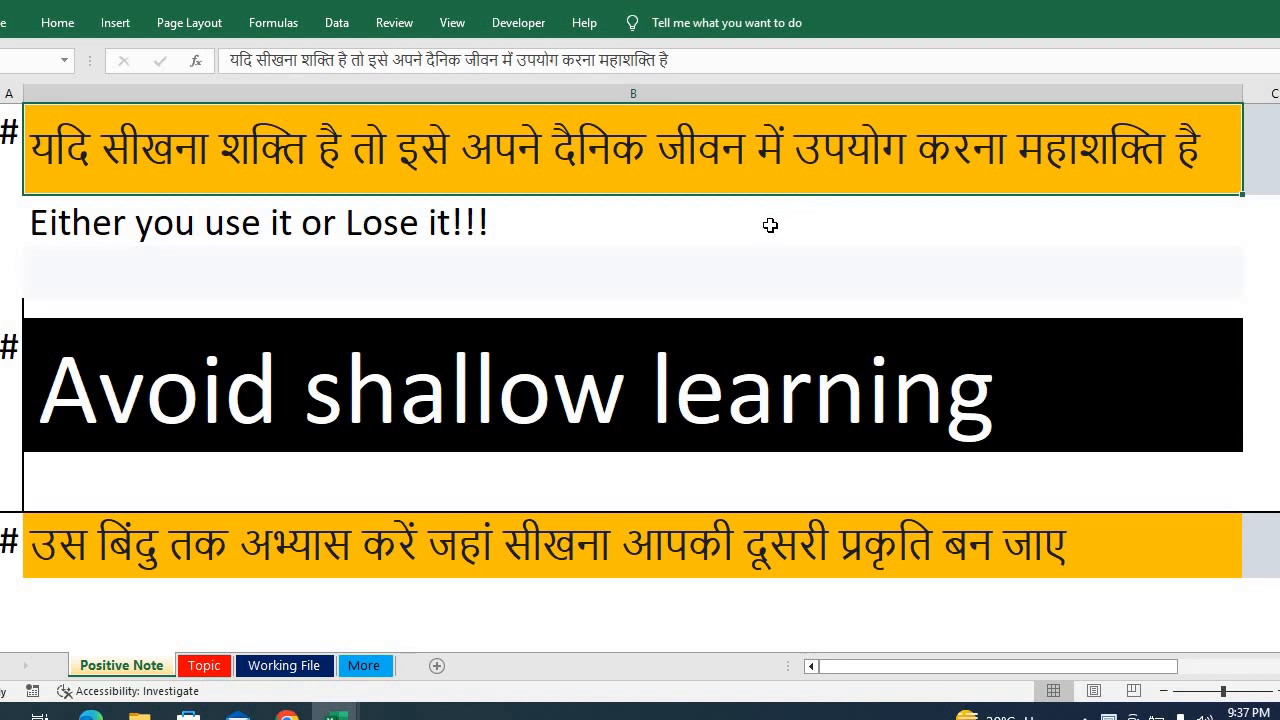
left_click(705, 211)
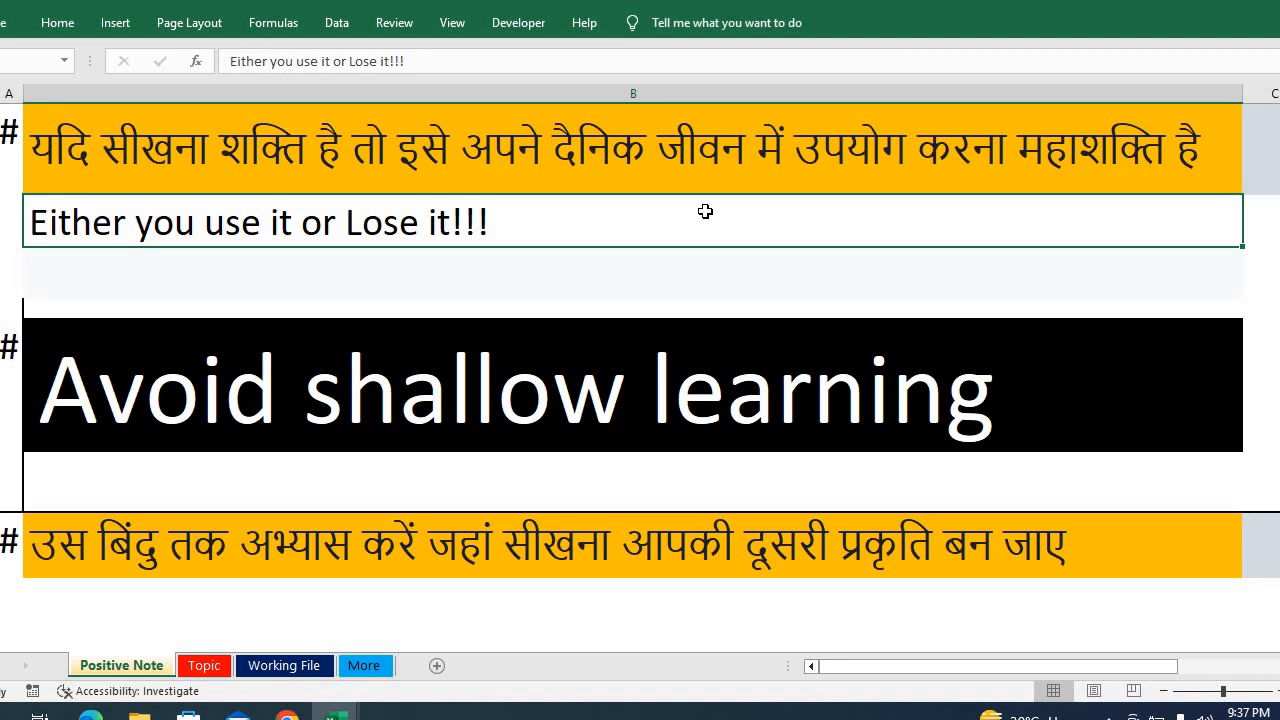
left_click(484, 351)
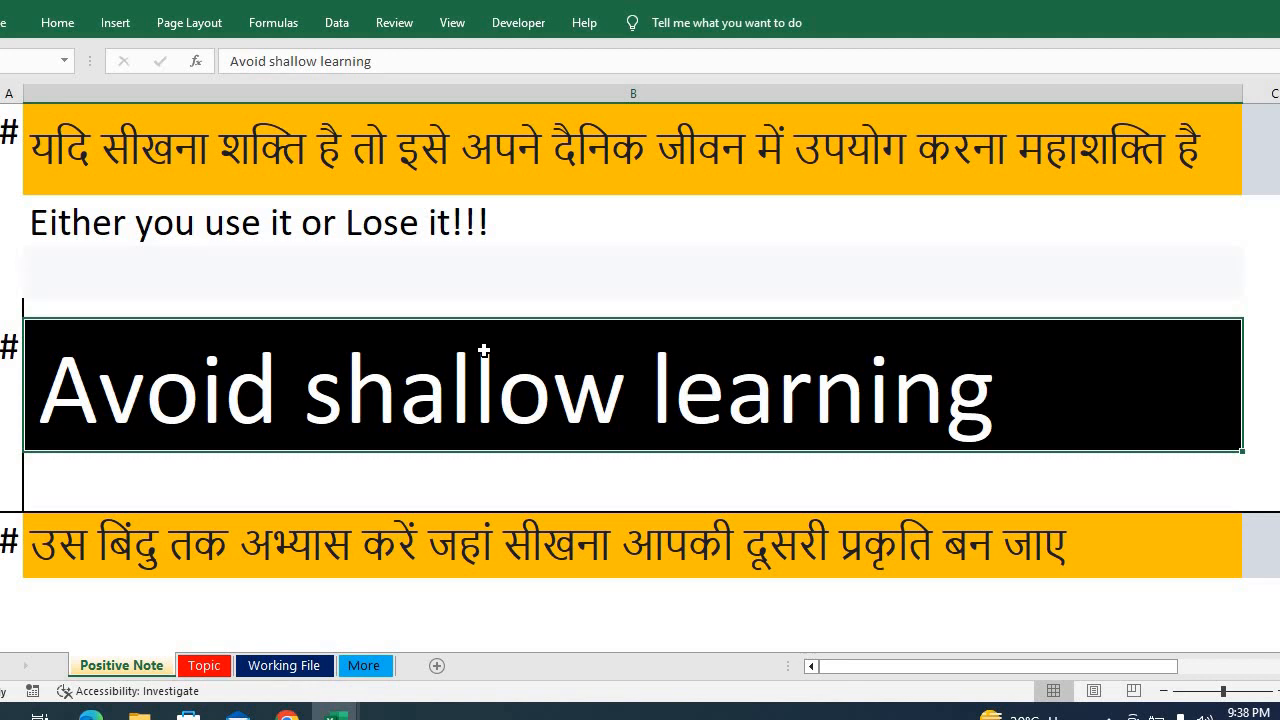
key("Down")
key("Down")
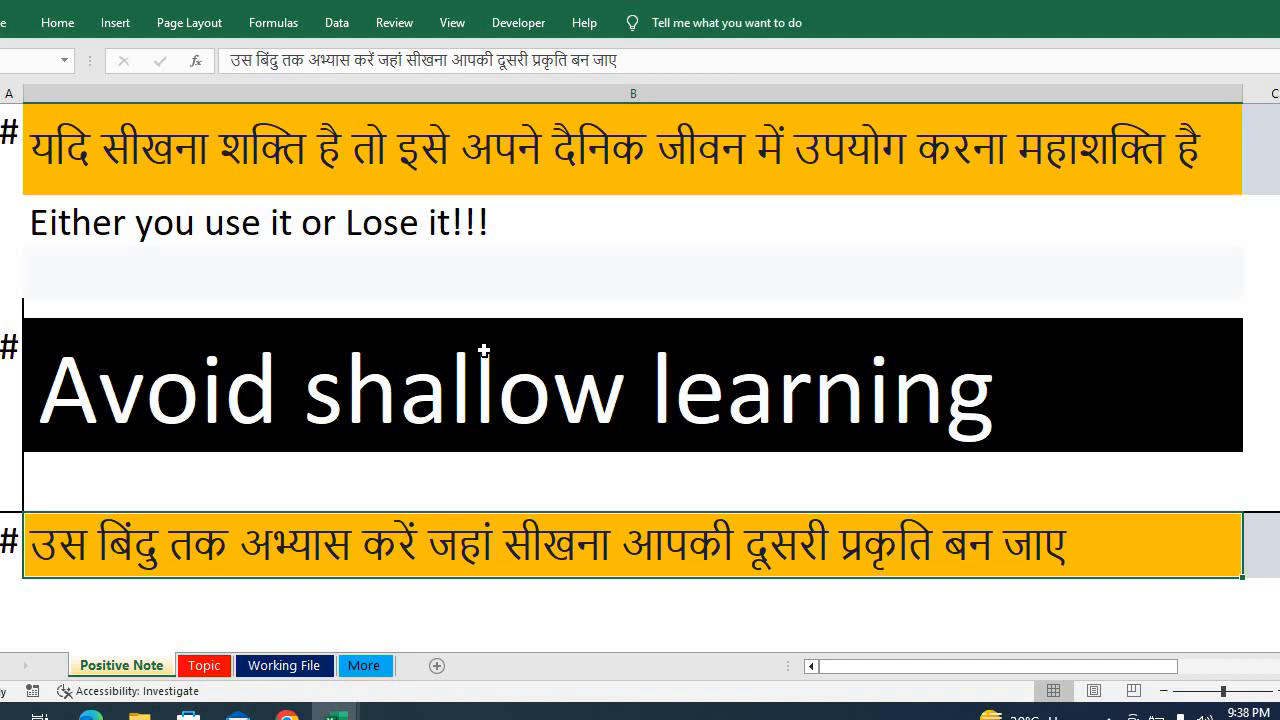
Enter 3 in an empty column E cell just below the title banner of the Topic sheet
left_click(205, 666)
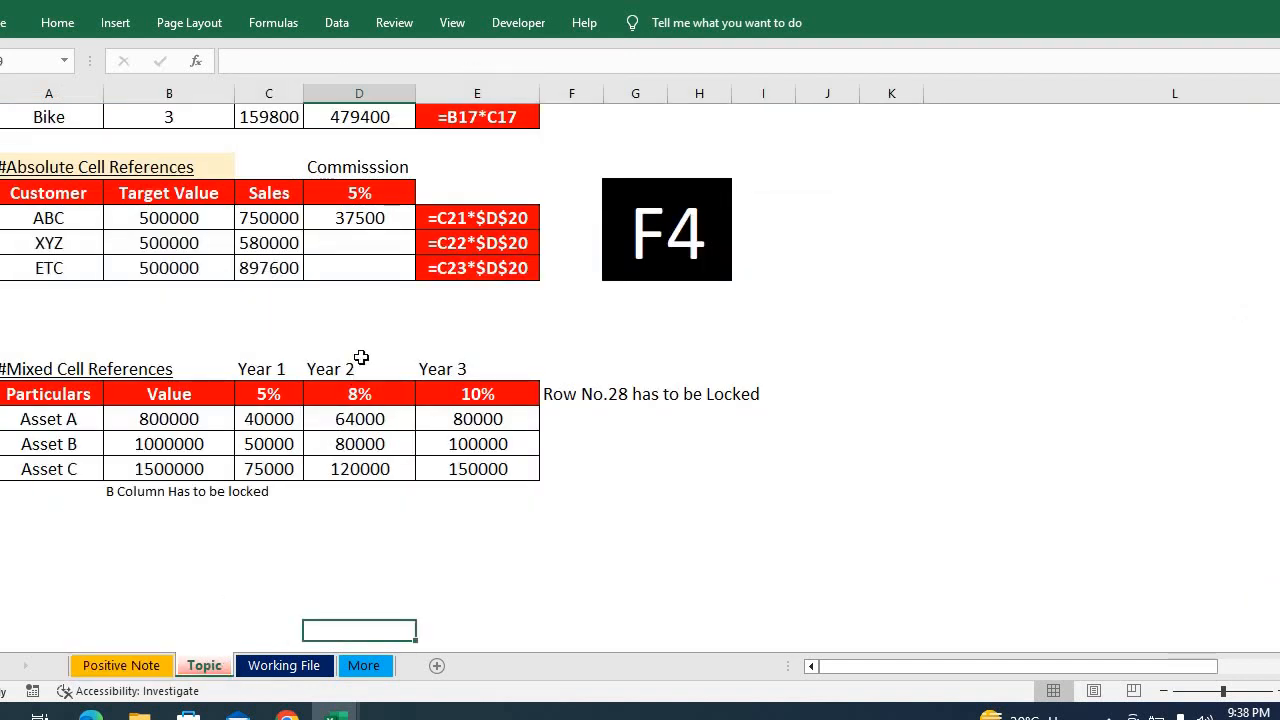
key("ctrl+Home")
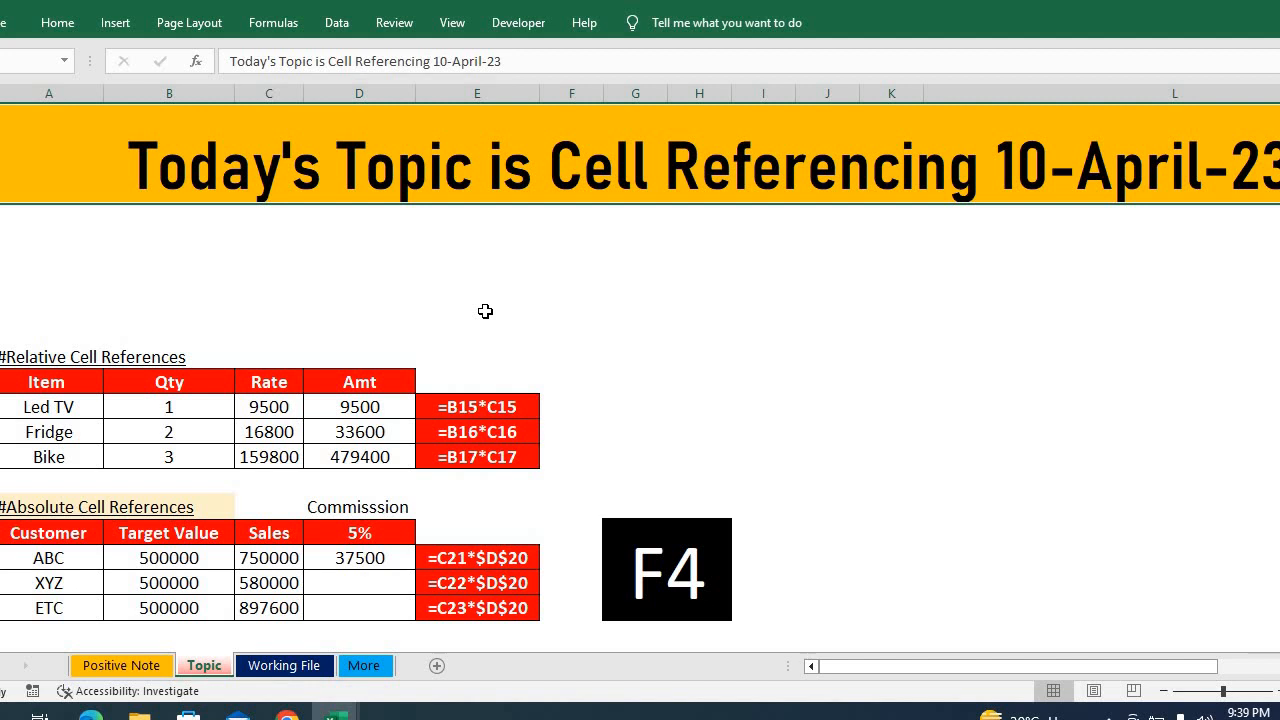
left_click(424, 258)
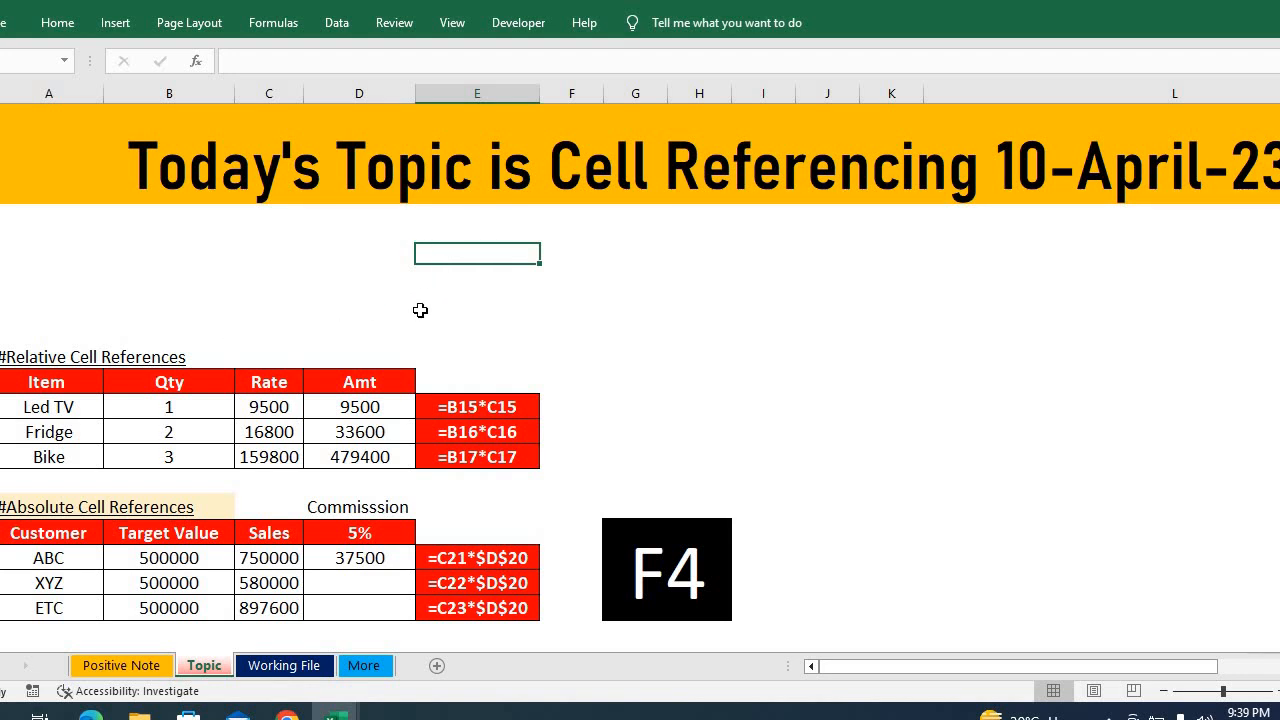
type("3")
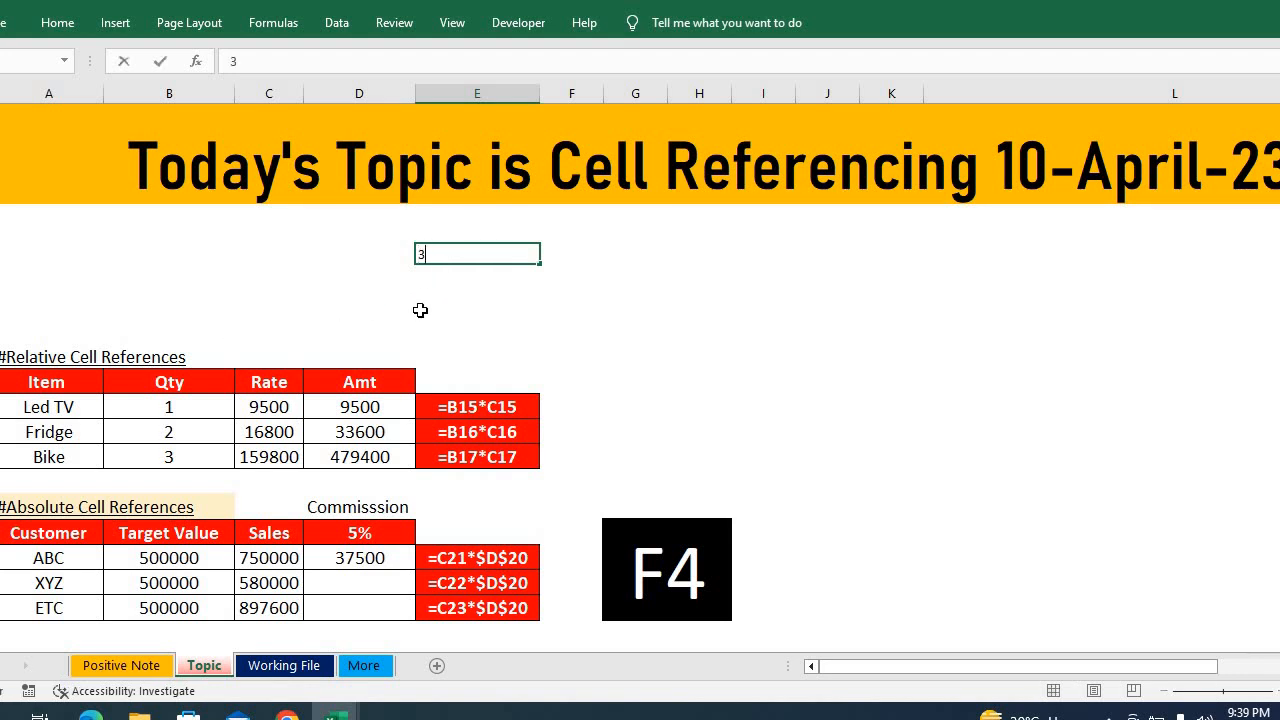
key("Return")
Look over the relative, absolute and mixed cell reference examples on the Topic sheet along column E
key("Down")
key("Down")
key("Down")
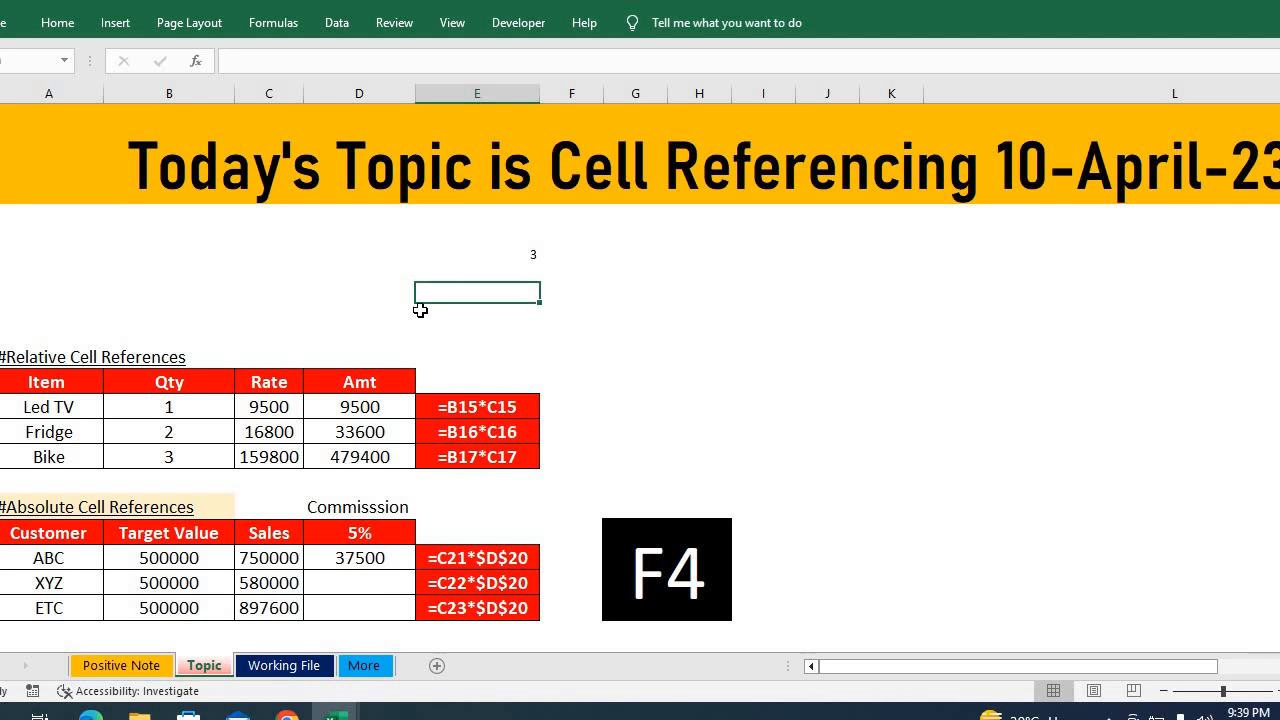
key("Down")
key("Down")
key("Down")
key("Down")
key("Down")
key("Down")
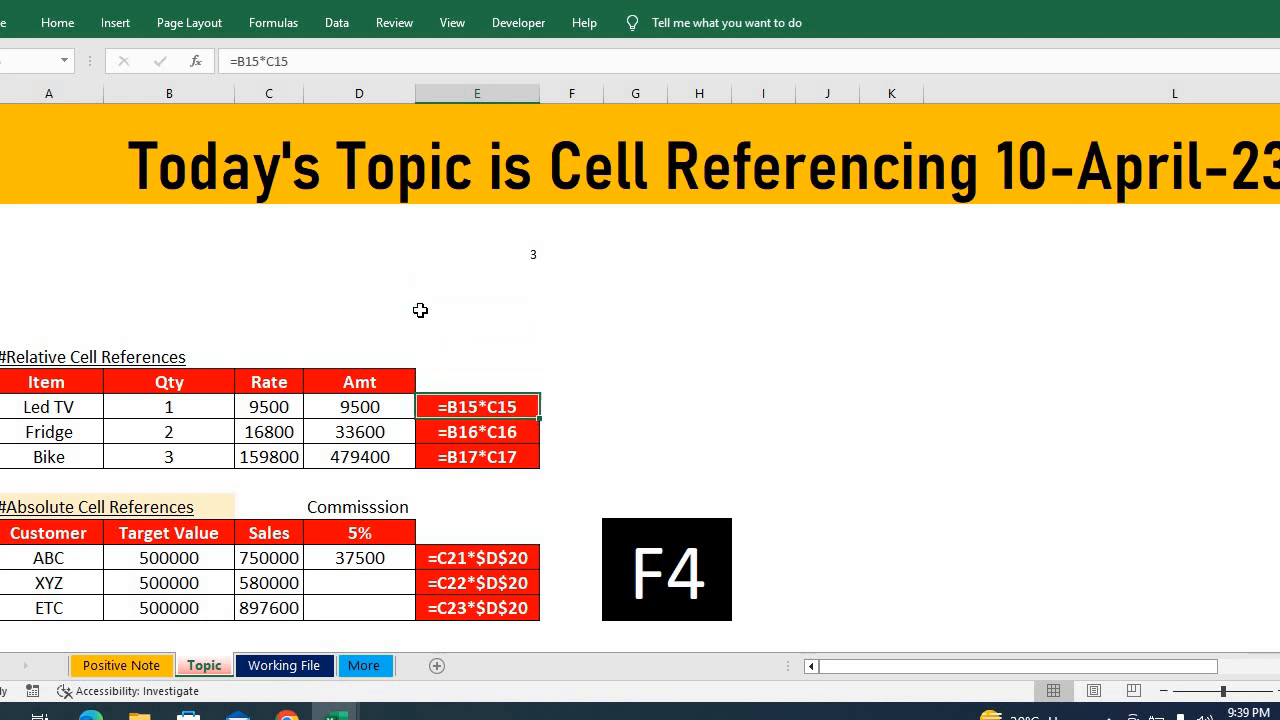
key("Down")
key("Down")
key("Down")
key("Down")
key("Down")
key("Down")
key("Down")
key("Down")
key("Down")
key("Down")
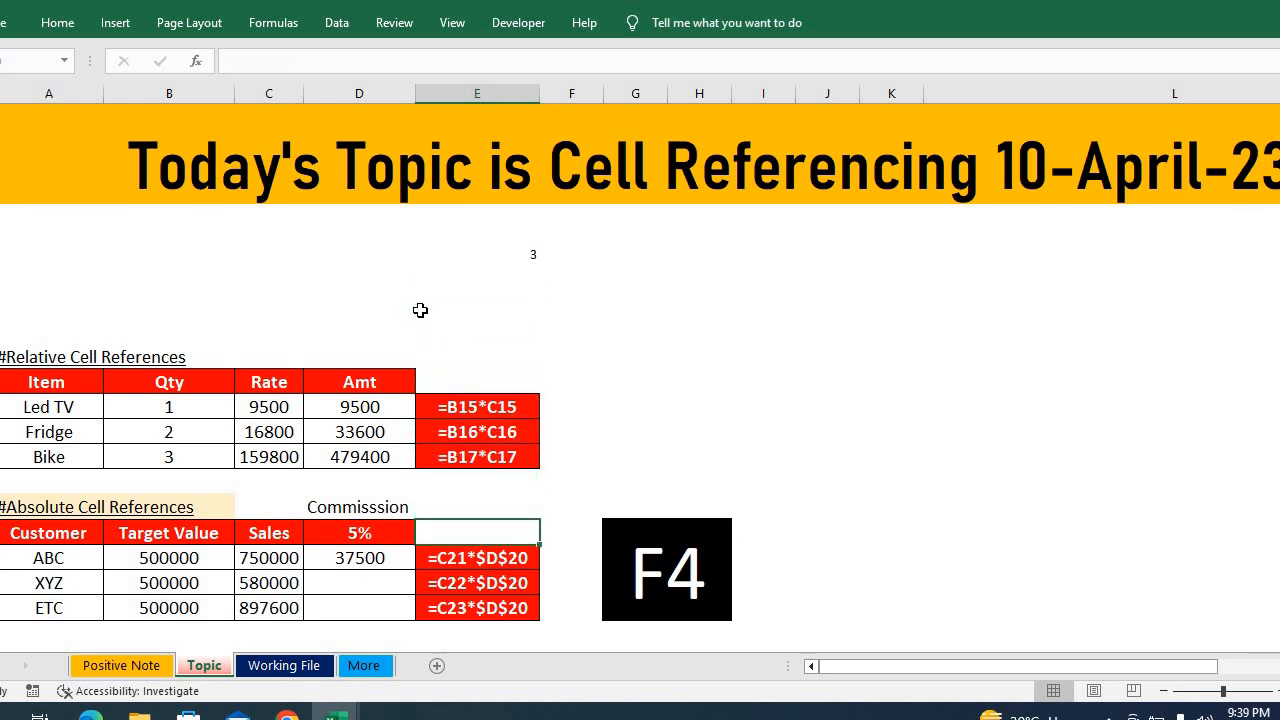
key("Down")
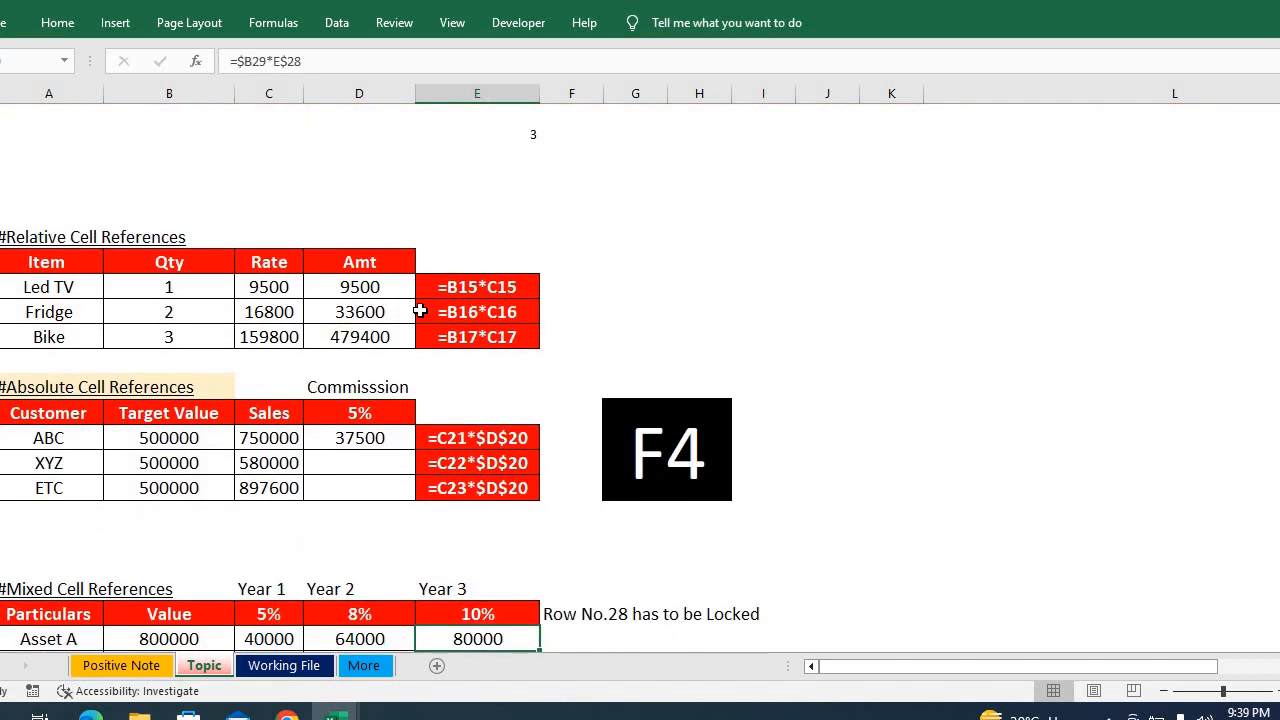
key("Up")
key("Up")
key("Up")
key("Up")
key("Up")
key("Up")
key("Up")
key("Up")
key("Up")
key("Up")
key("Up")
key("Up")
key("Up")
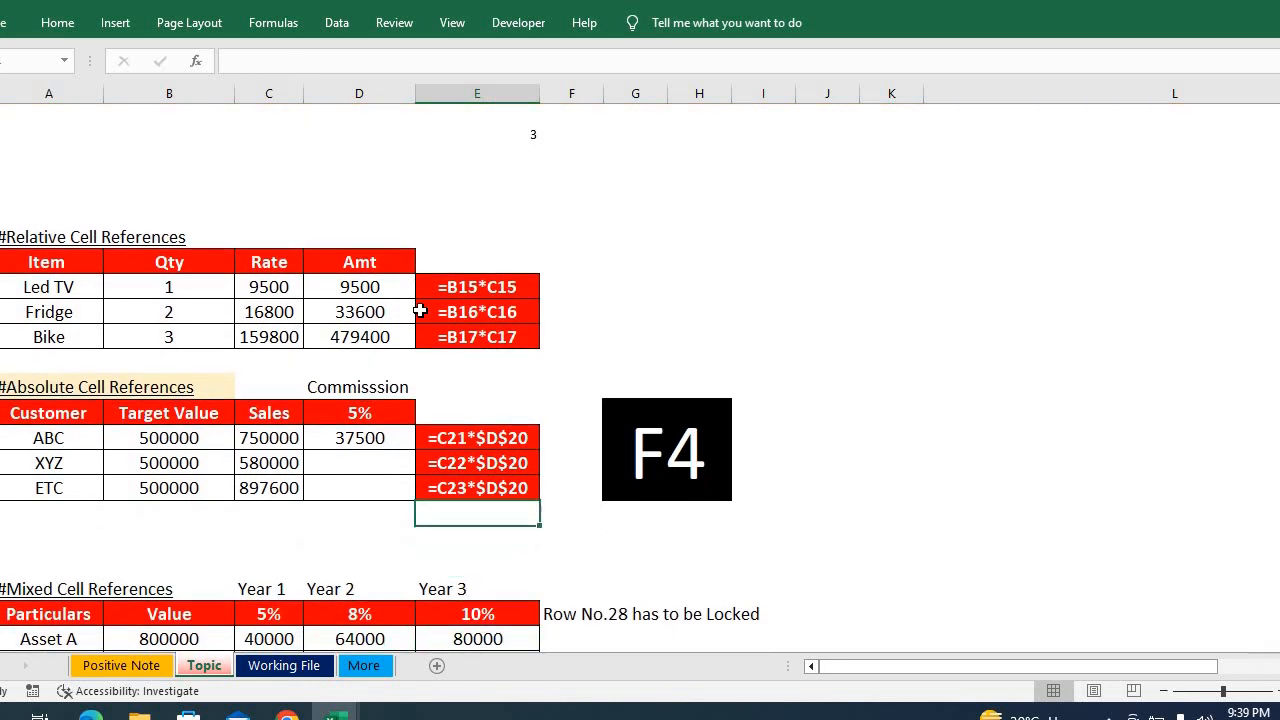
key("Up")
key("Up")
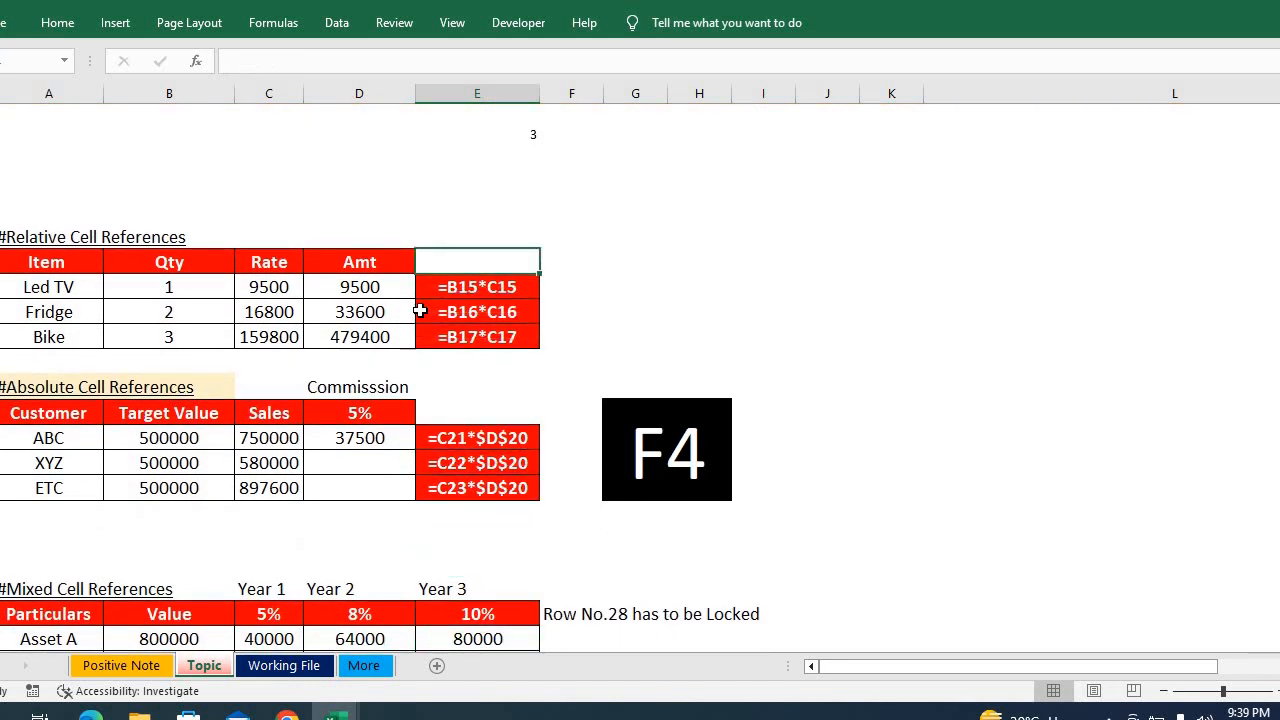
Examine the relative cell references table, comparing its quantities and rates with the formula texts beside the amounts
key("Down")
key("Down")
key("Left")
key("Left")
key("Left")
key("Left")
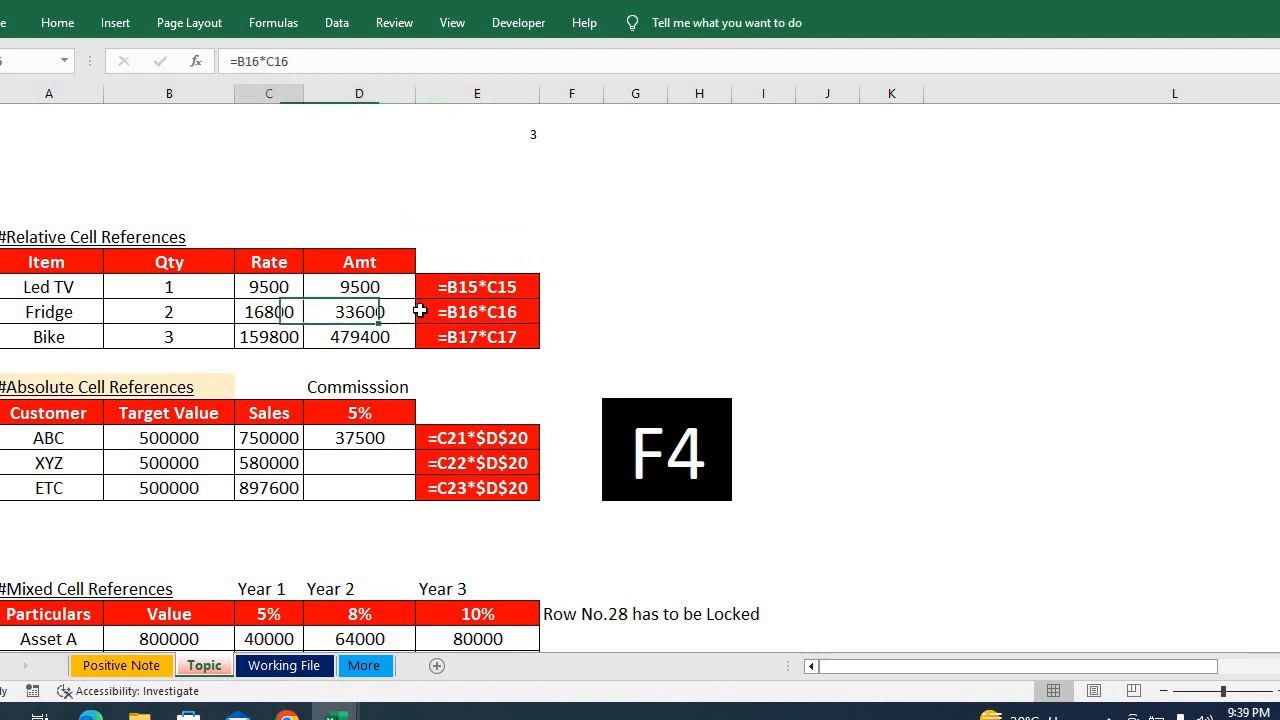
key("Up")
key("Up")
key("Up")
key("Up")
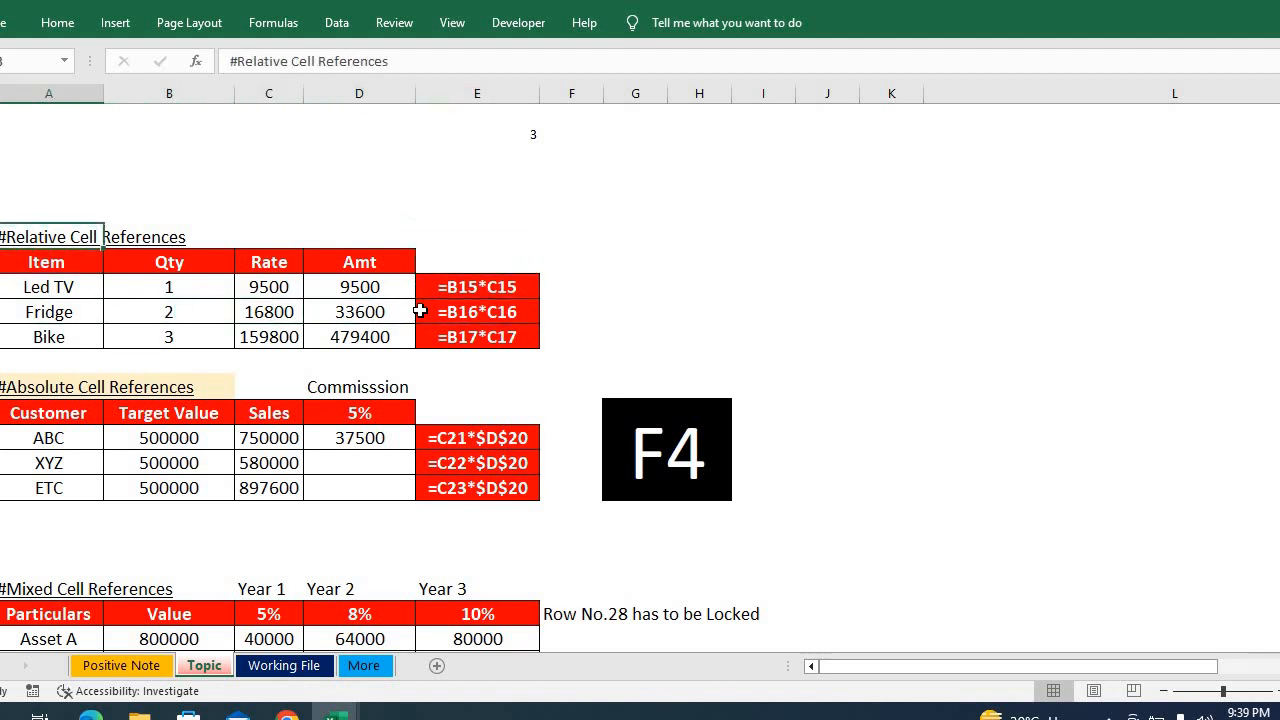
key("Down")
key("Down")
key("Down")
key("Down")
key("Right")
key("Right")
key("Right")
key("Right")
key("Right")
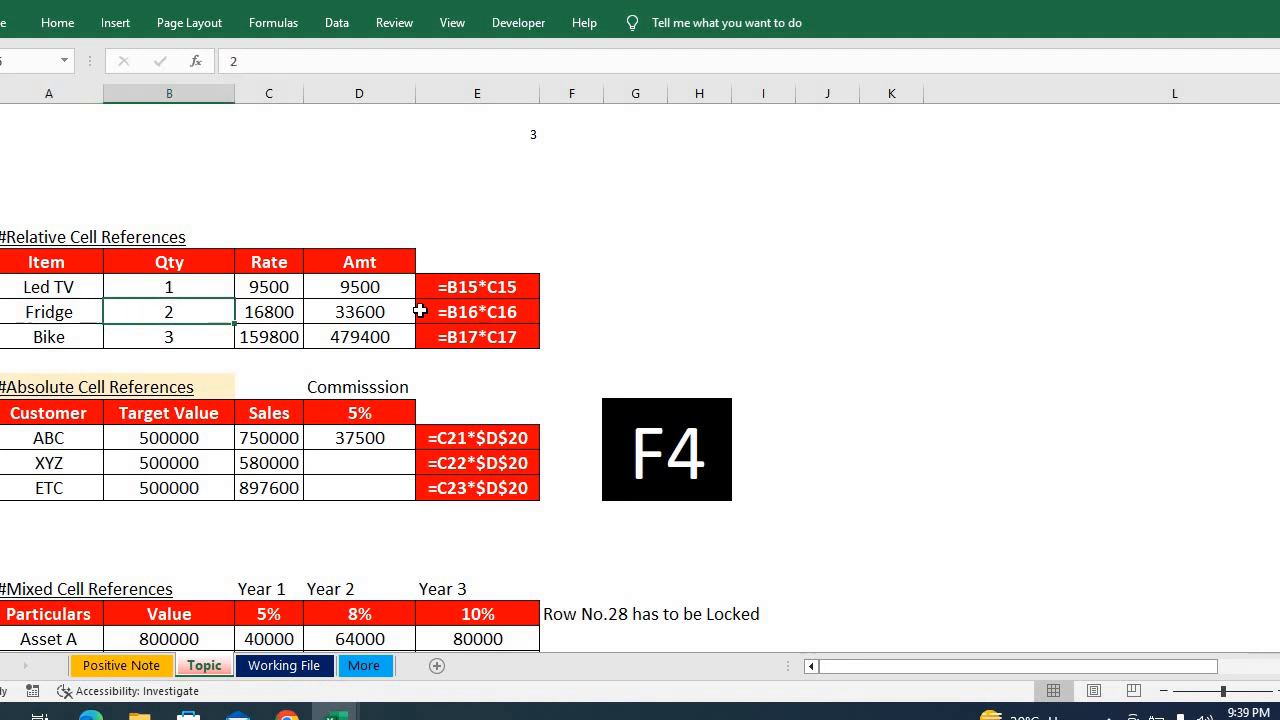
key("Up")
key("Left")
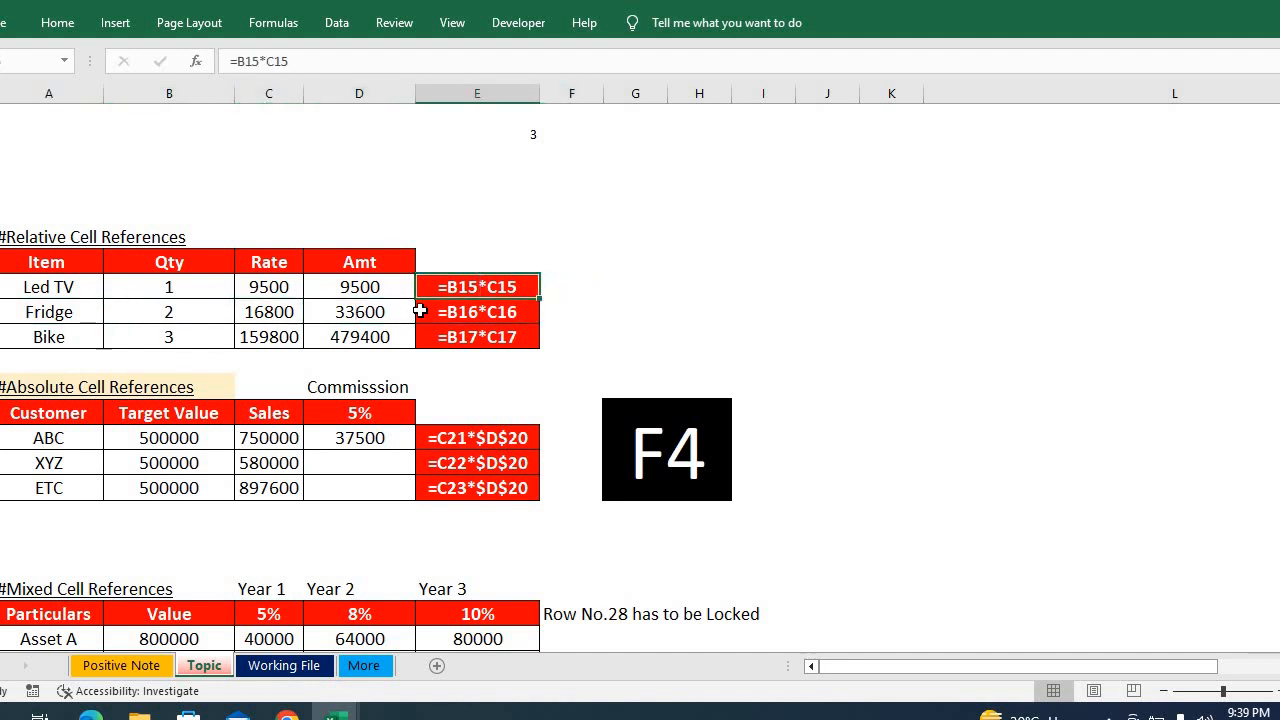
key("shift+Down")
key("shift+Down")
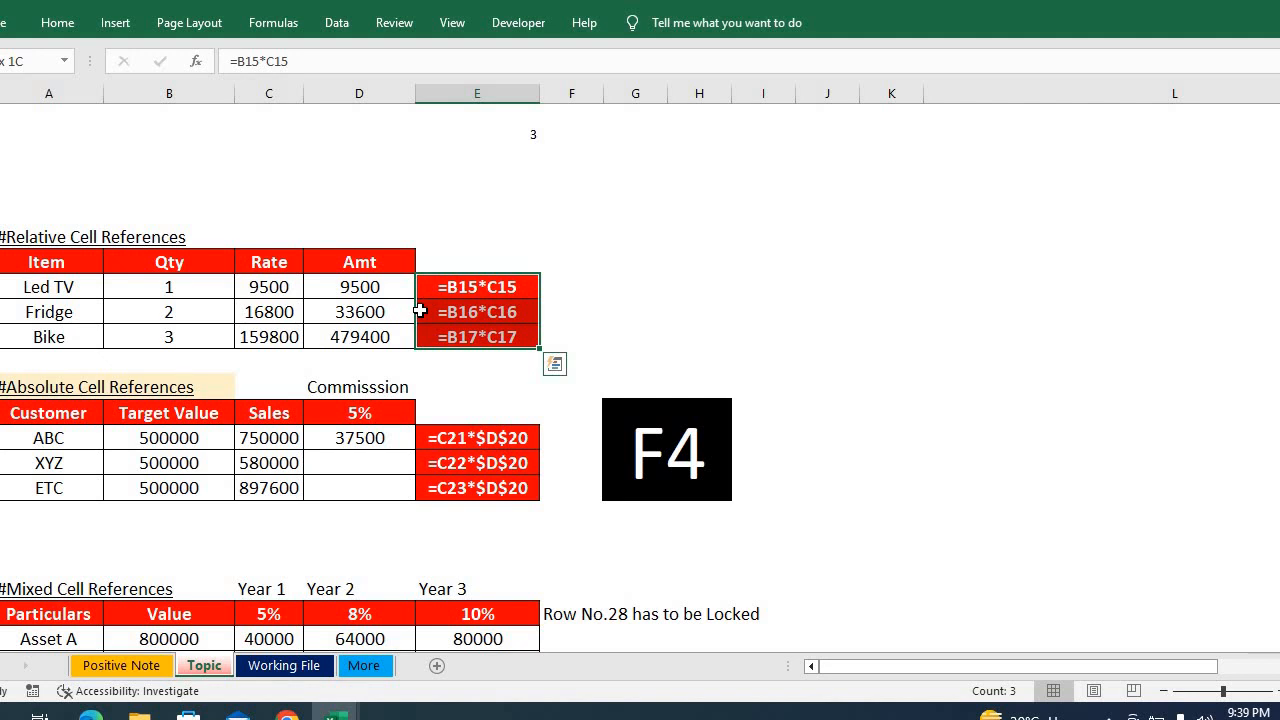
left_click(284, 287)
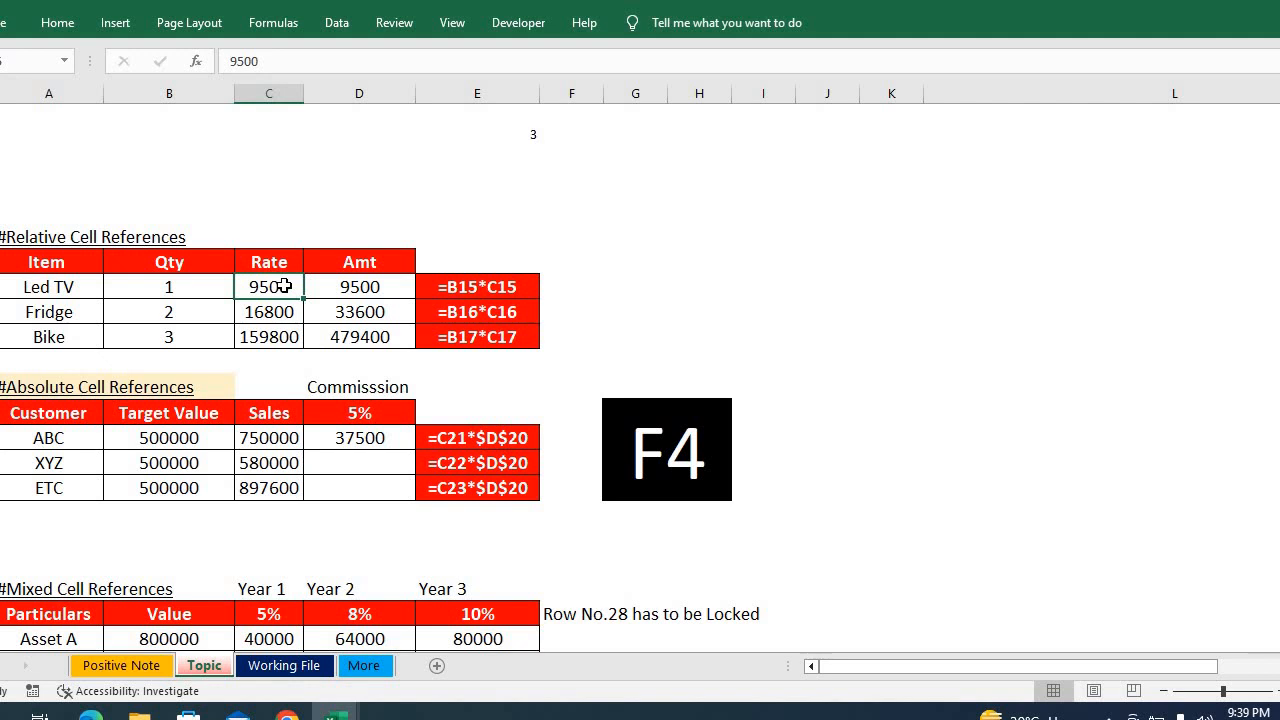
left_click(165, 287)
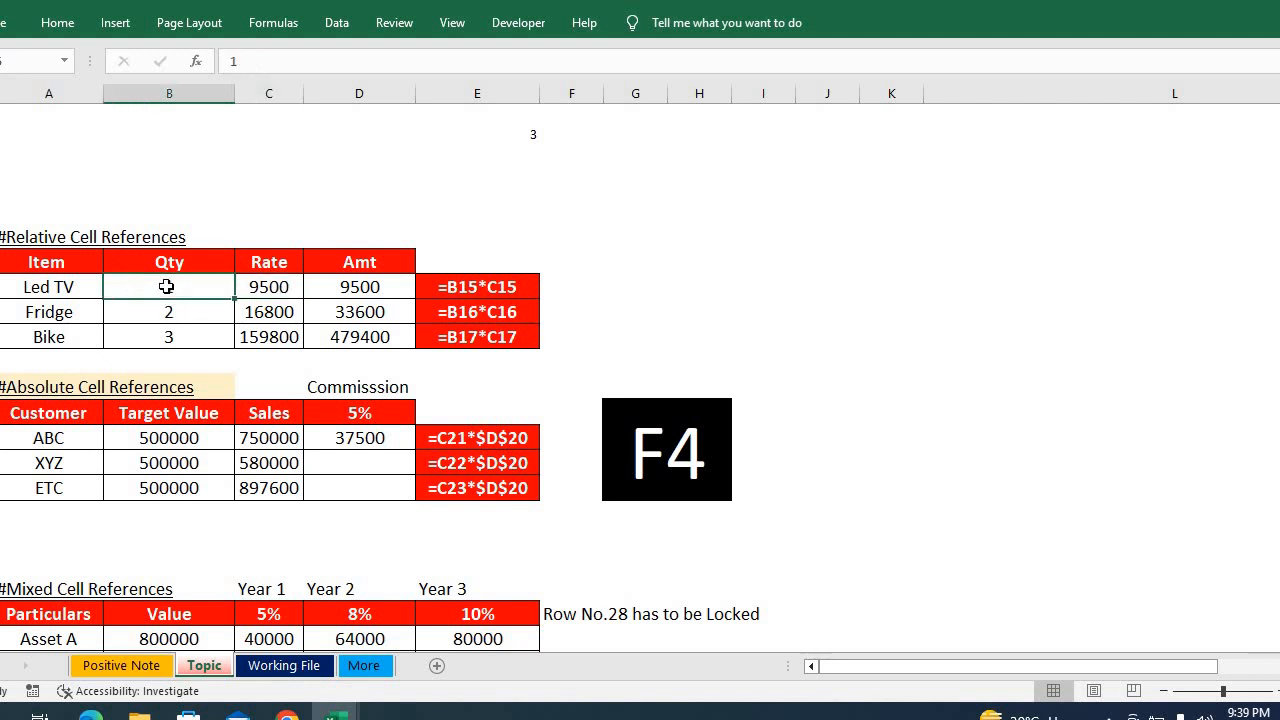
Open the =B15*C15 formula text in cell E15 for editing and commit it as a calculated formula
left_click(476, 288)
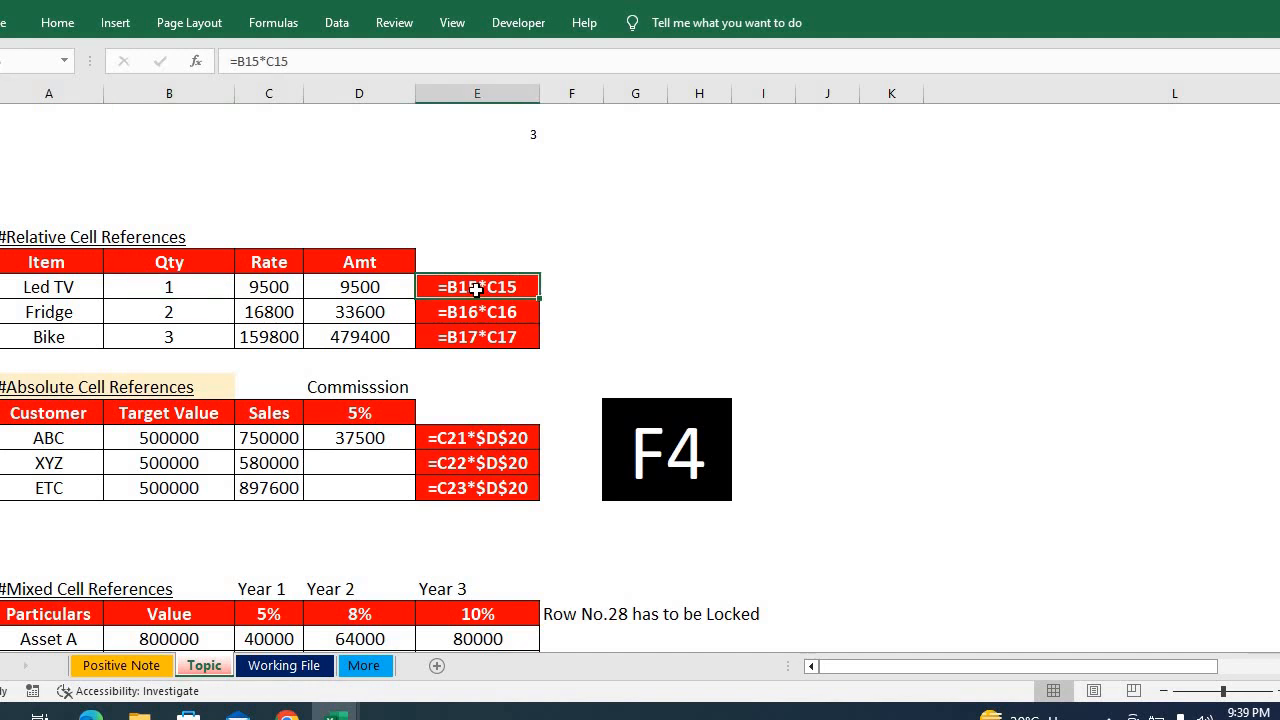
double_click(476, 288)
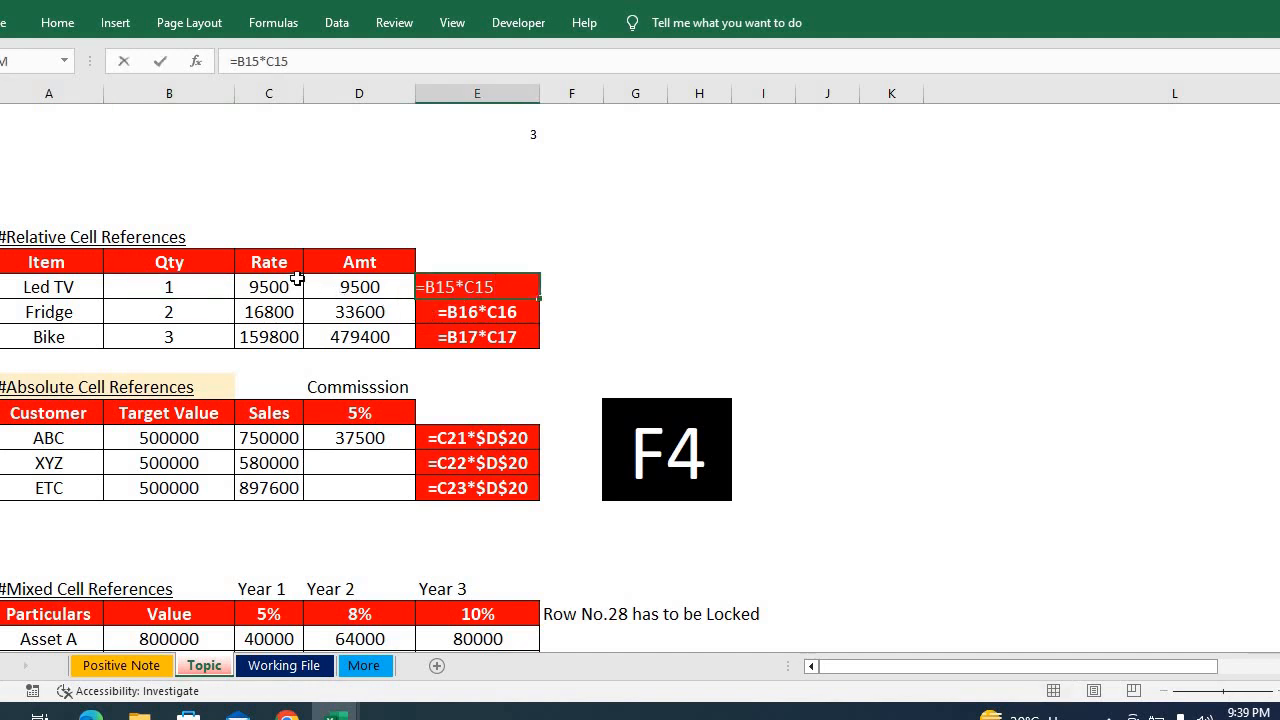
left_click(267, 290)
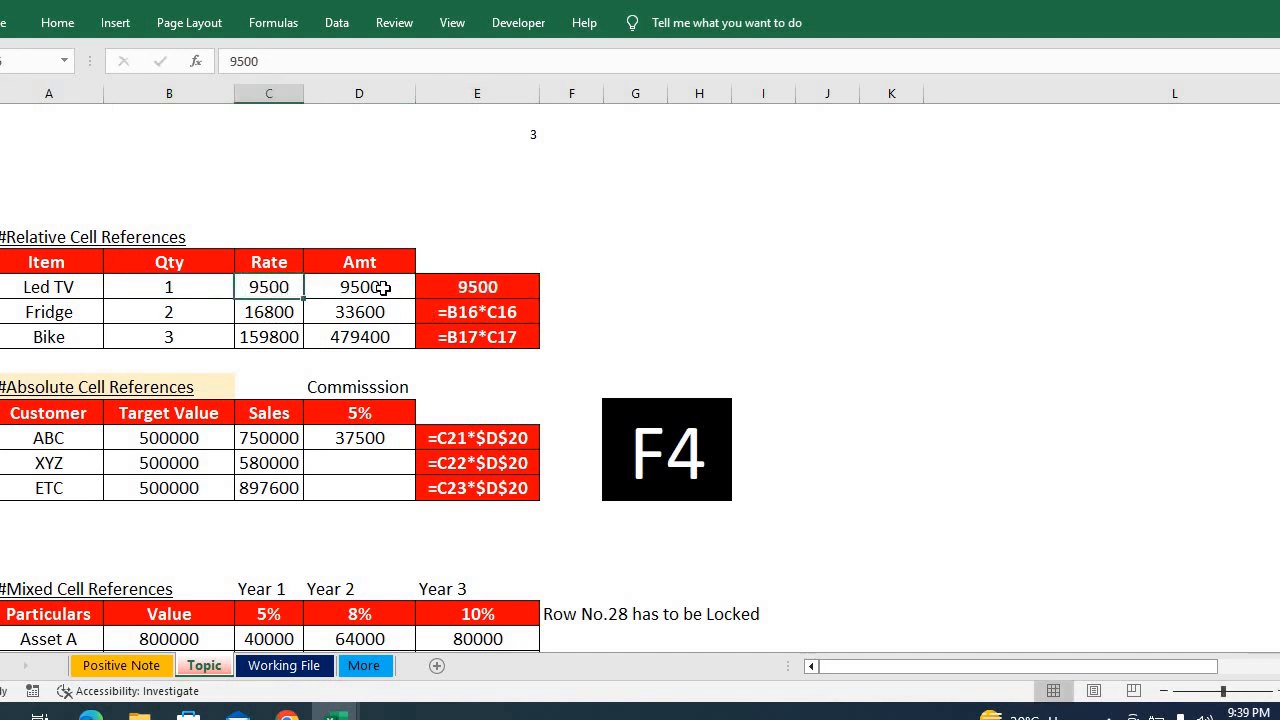
Re-enter the Led TV amount in D15 as =B15*C15, multiplying its quantity by its rate
left_click(163, 287)
left_click(258, 287)
left_click(357, 290)
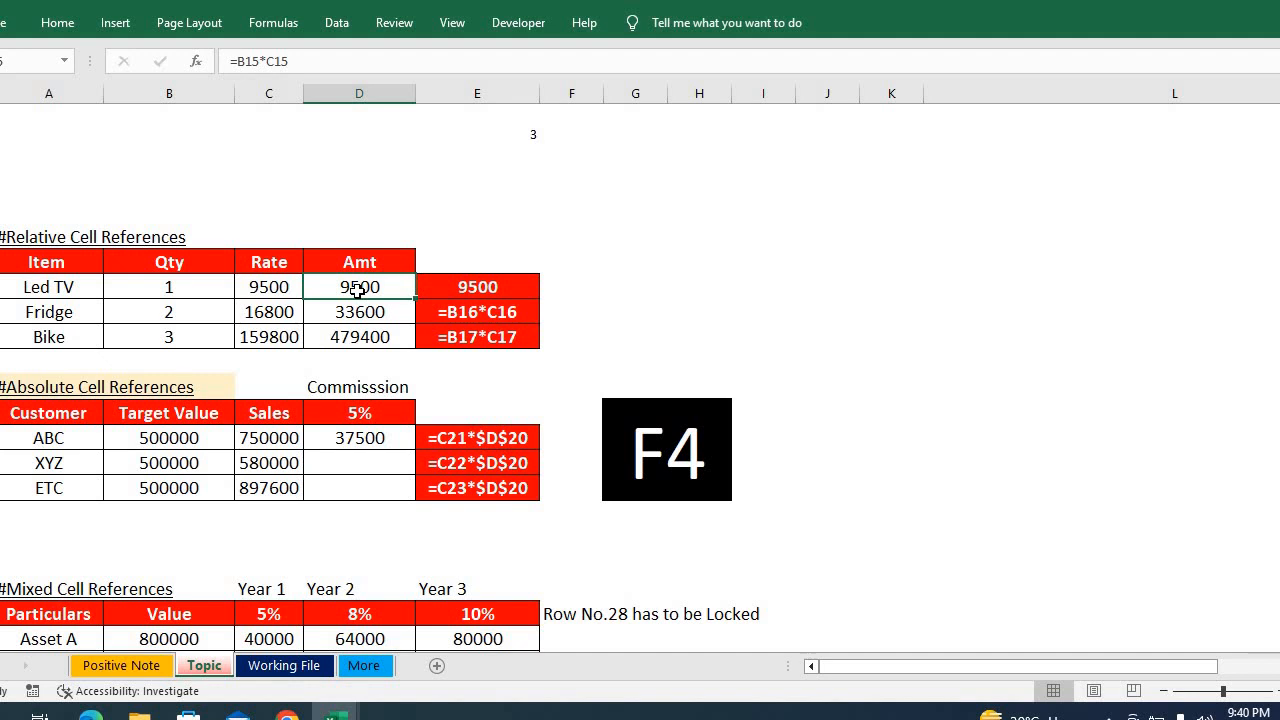
type("=")
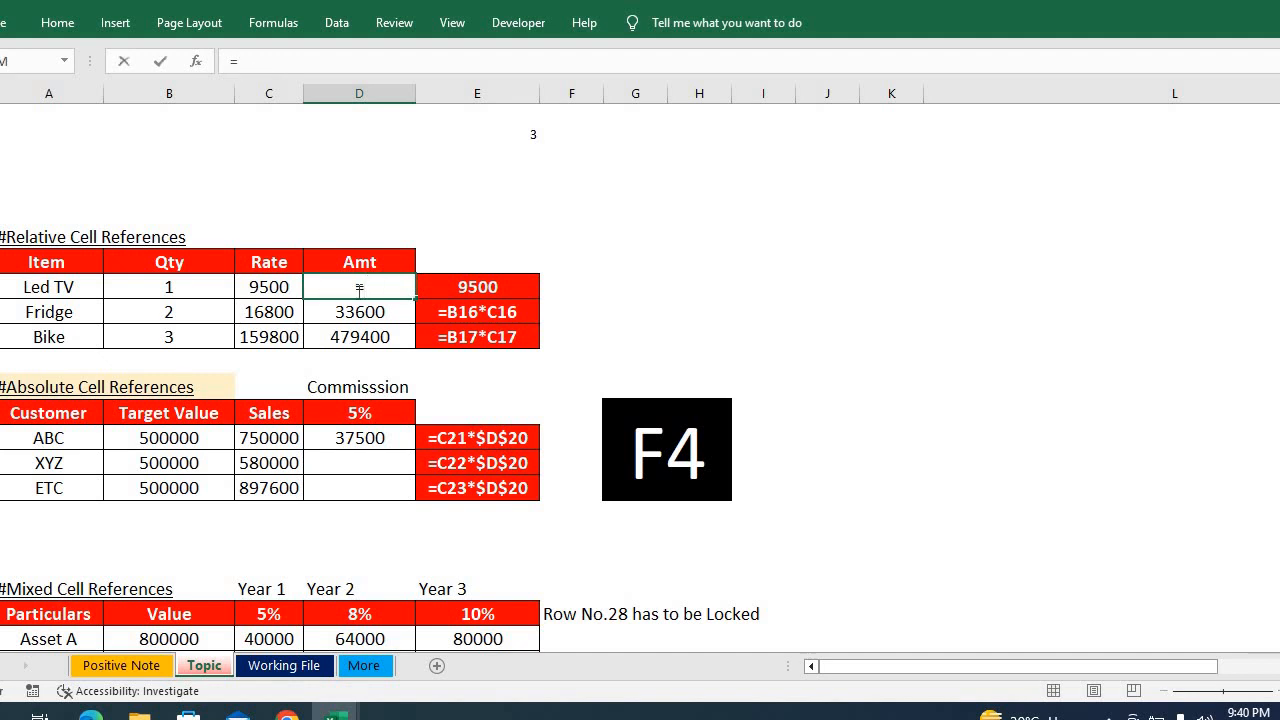
key("Left")
key("Left")
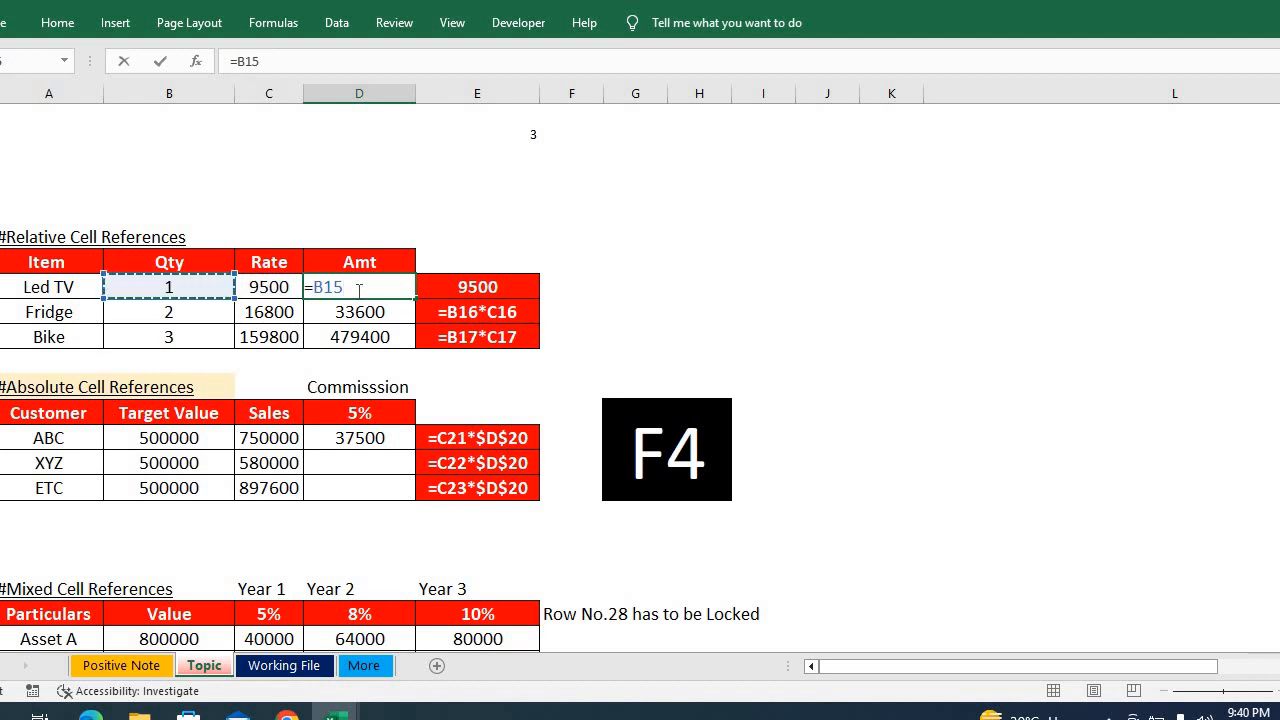
type("*")
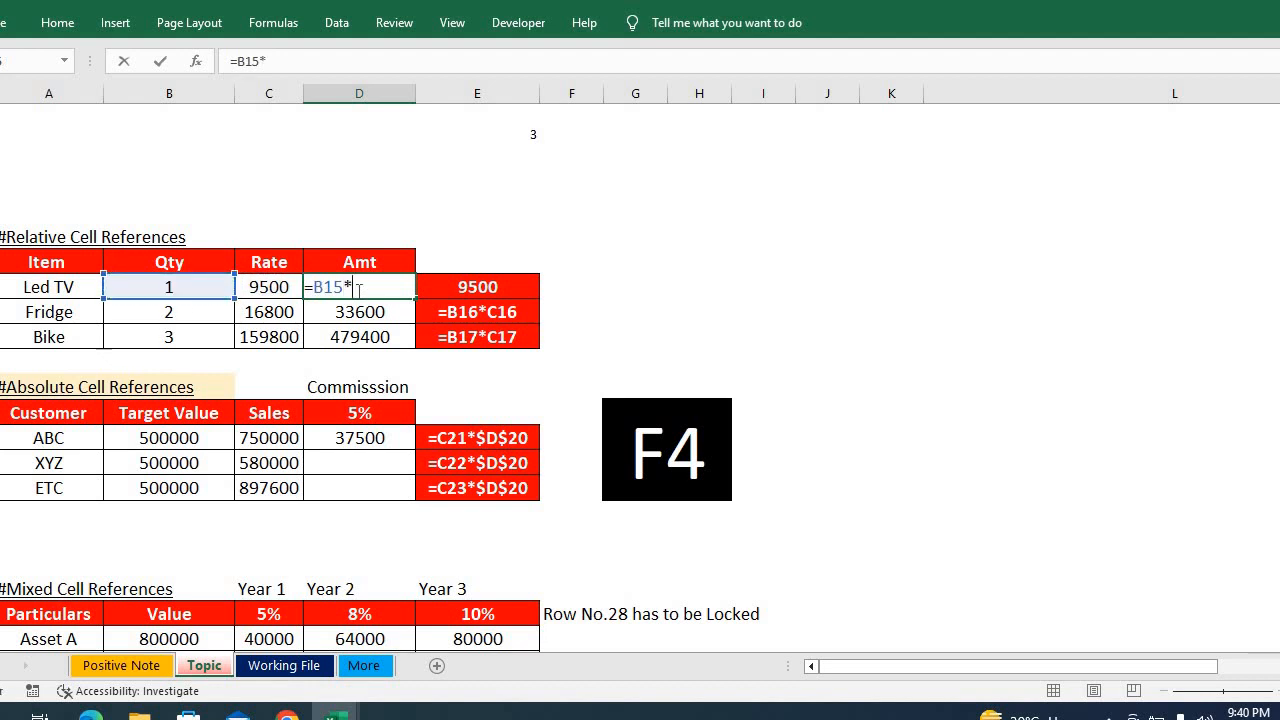
left_click(266, 289)
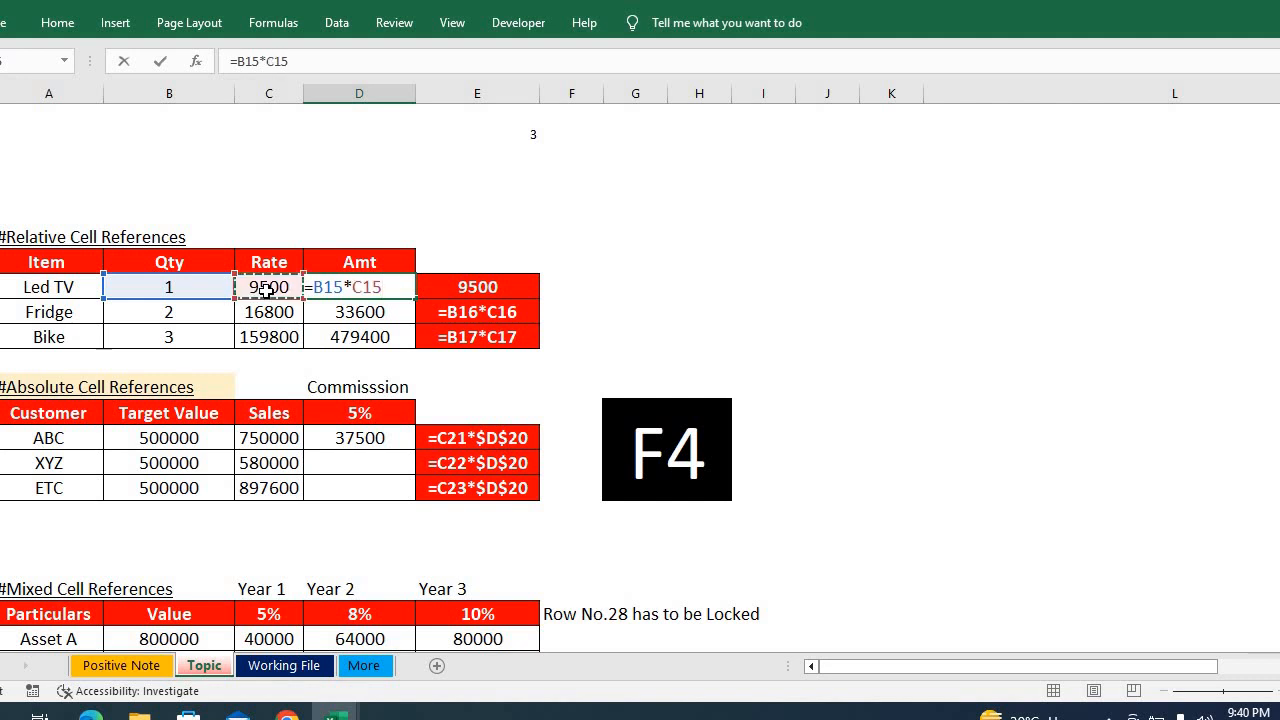
key("ctrl+Return")
Compare the amounts in D15:D17 with the formulas shown beside them in column E
key("shift+Down")
key("shift+Down")
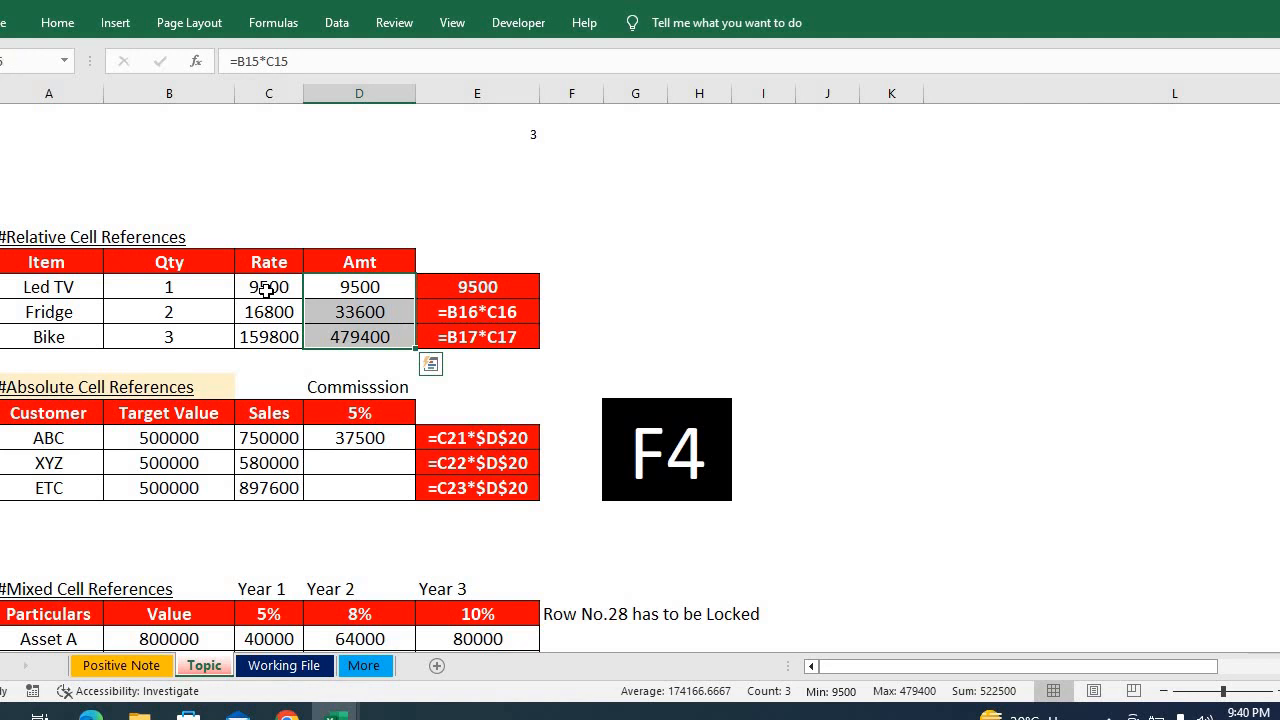
left_click(488, 288)
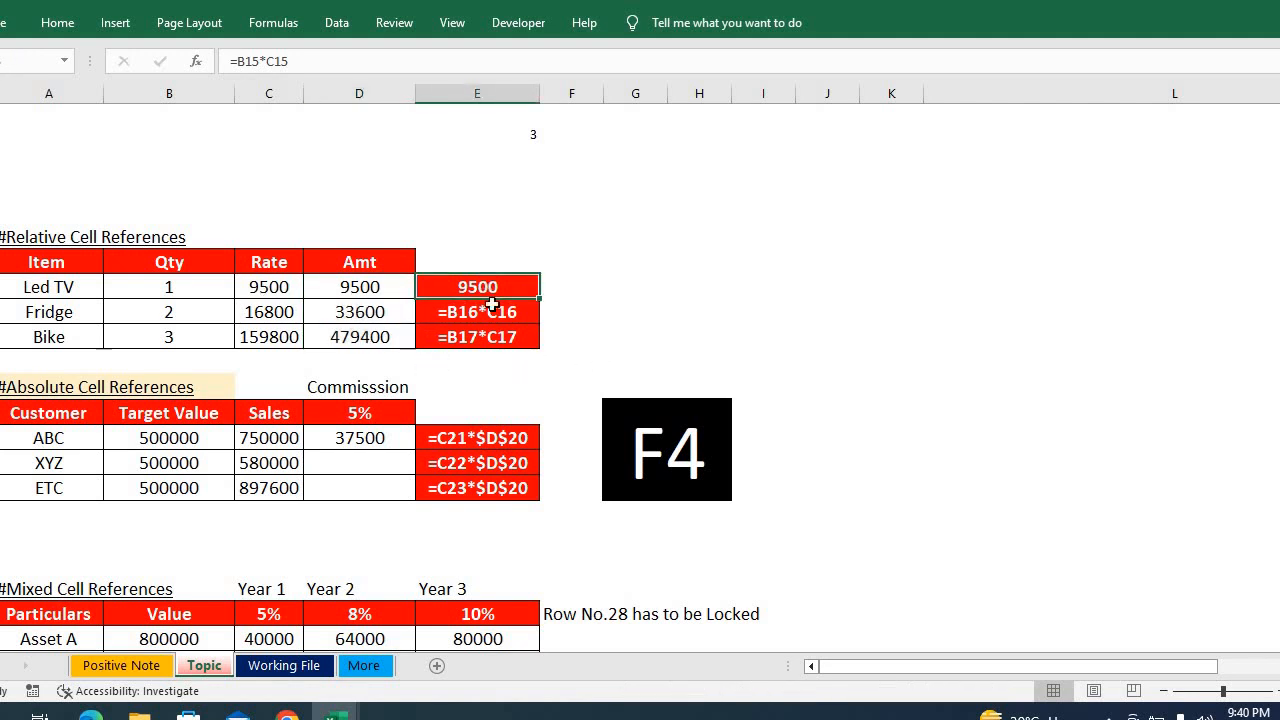
left_click(348, 285)
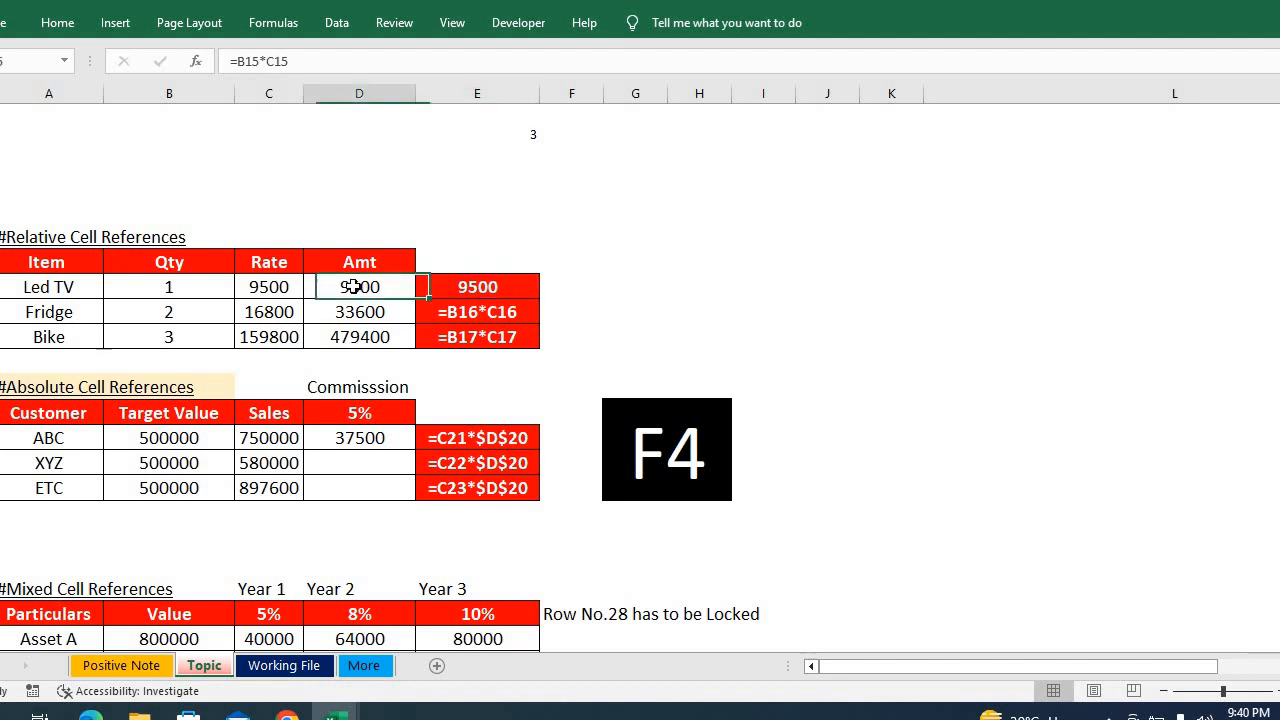
left_click(487, 313)
key("Down")
key("Down")
key("Down")
key("Down")
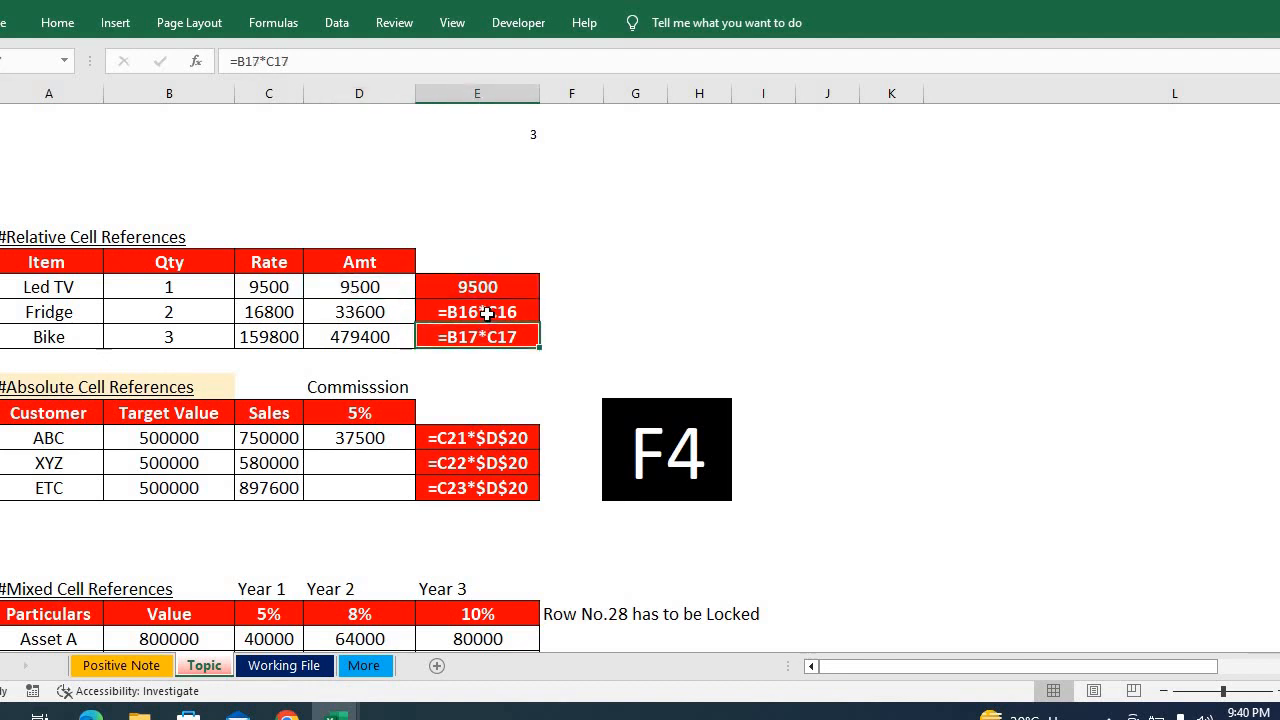
Examine the ABC row of the absolute cell references table and the F4 note beside it
key("Down")
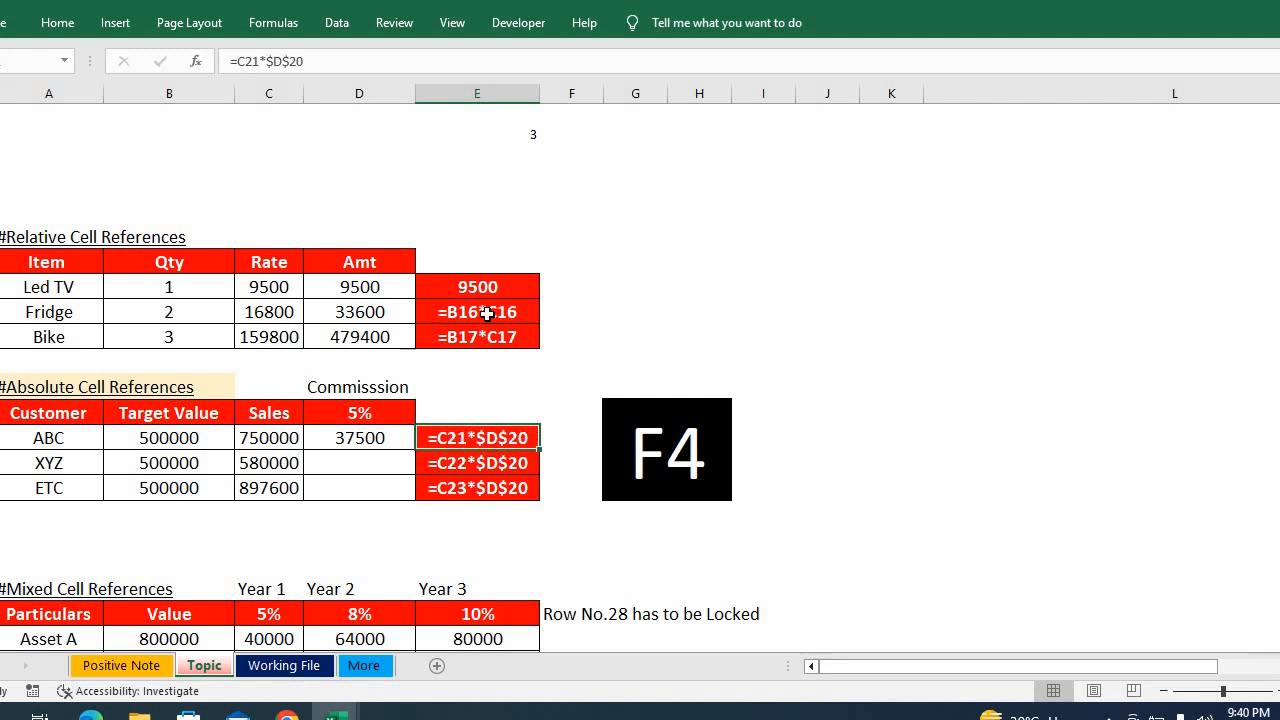
key("Left")
key("Left")
key("Left")
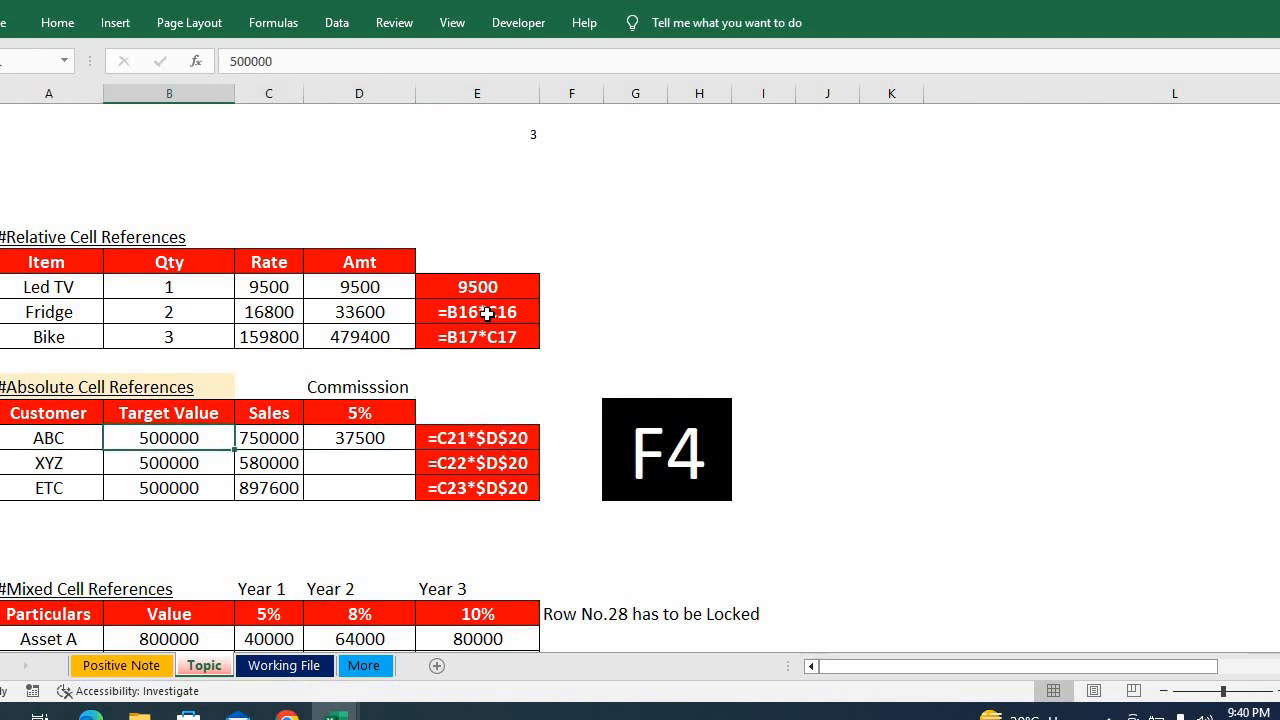
key("Right")
key("Right")
key("Right")
key("Right")
key("Right")
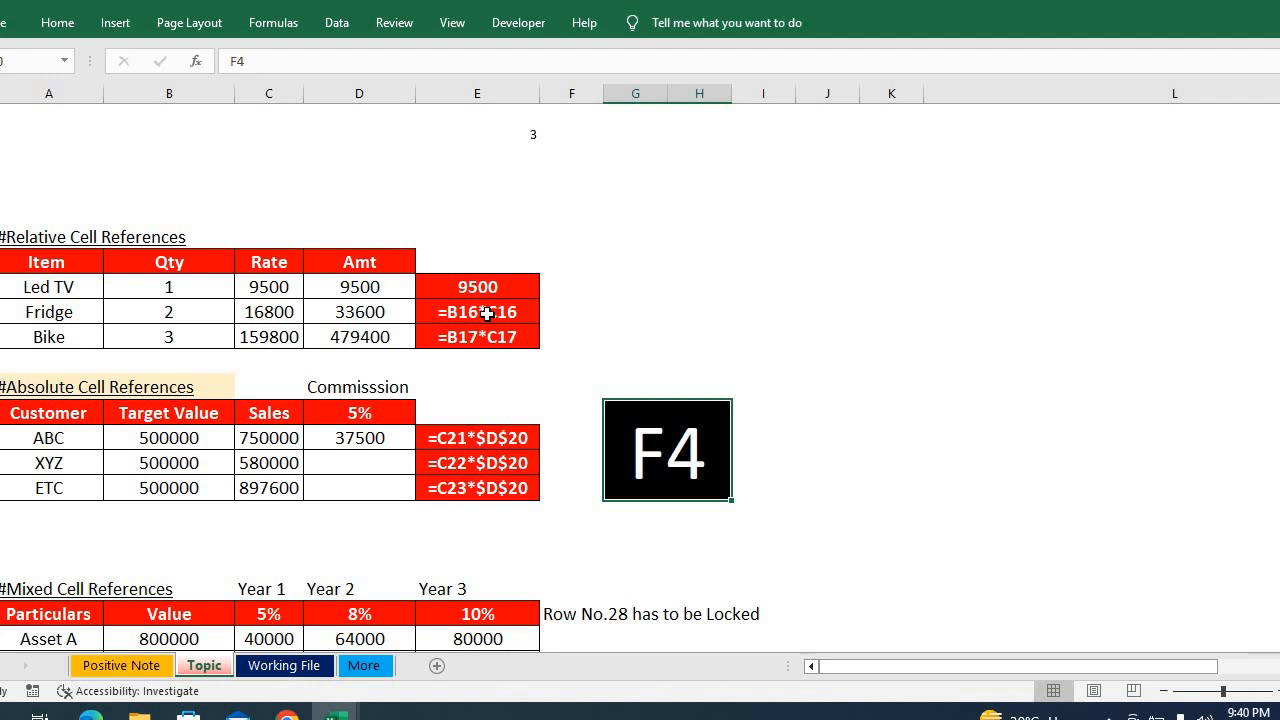
Clear the ABC commission formula from cell D21
key("Escape")
key("Left")
key("Left")
key("Right")
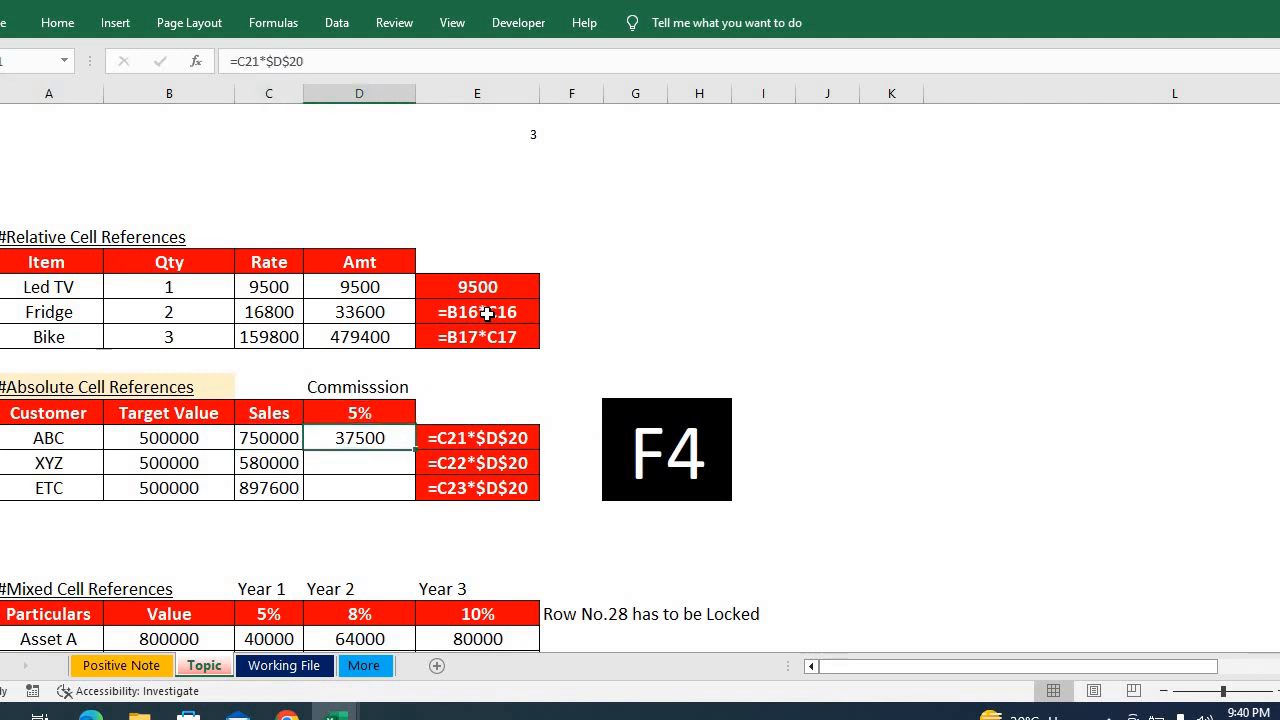
key("Delete")
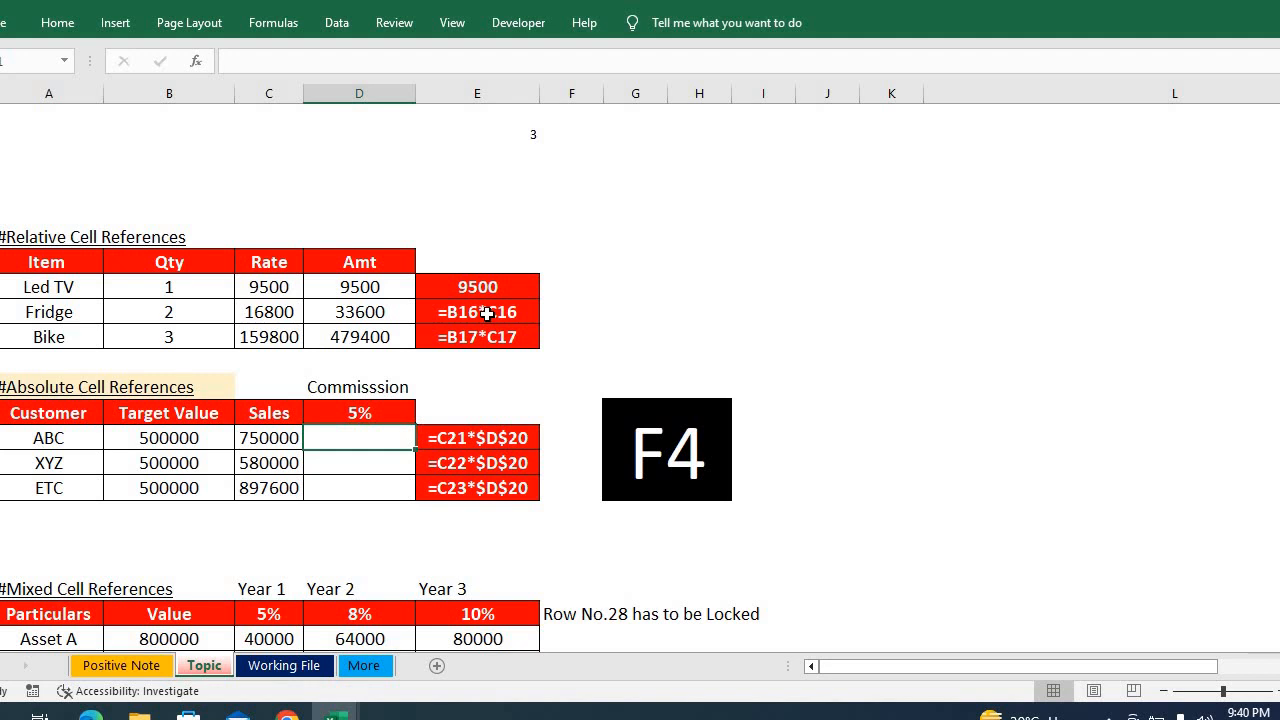
Review the customers, target values and sales figures in the absolute cell references table
key("Left")
key("Left")
key("Left")
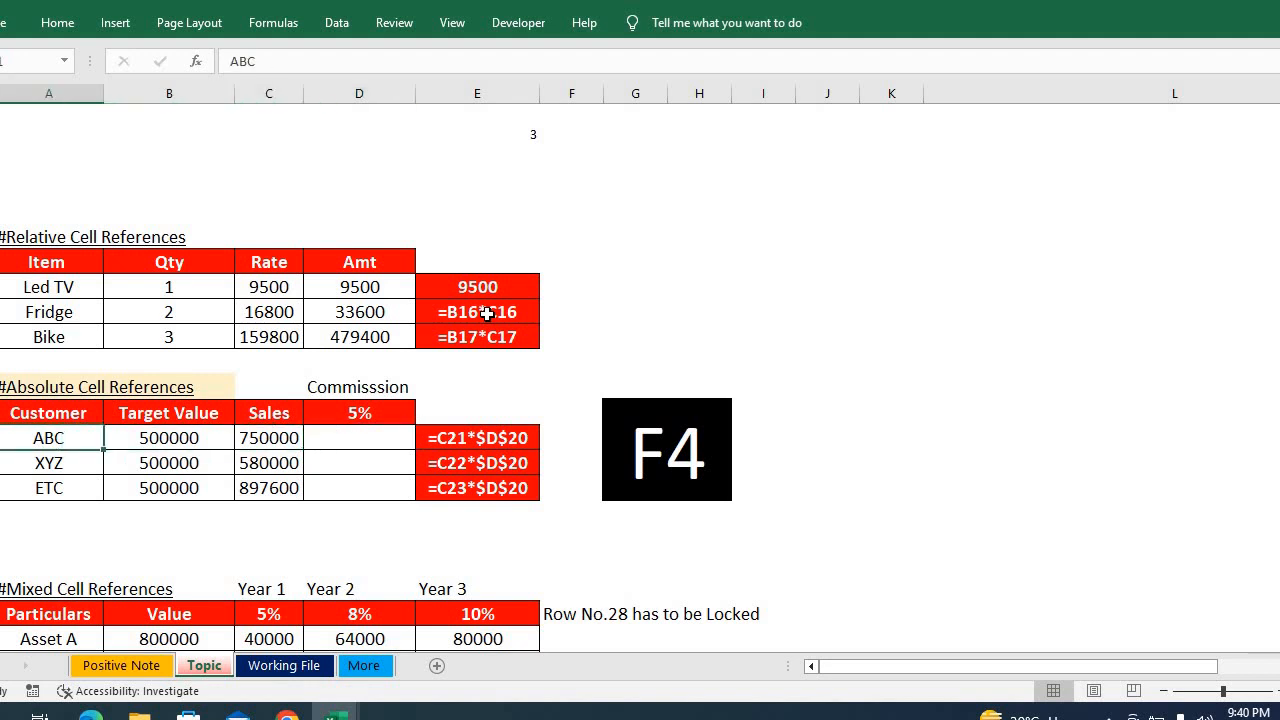
key("Down")
key("Down")
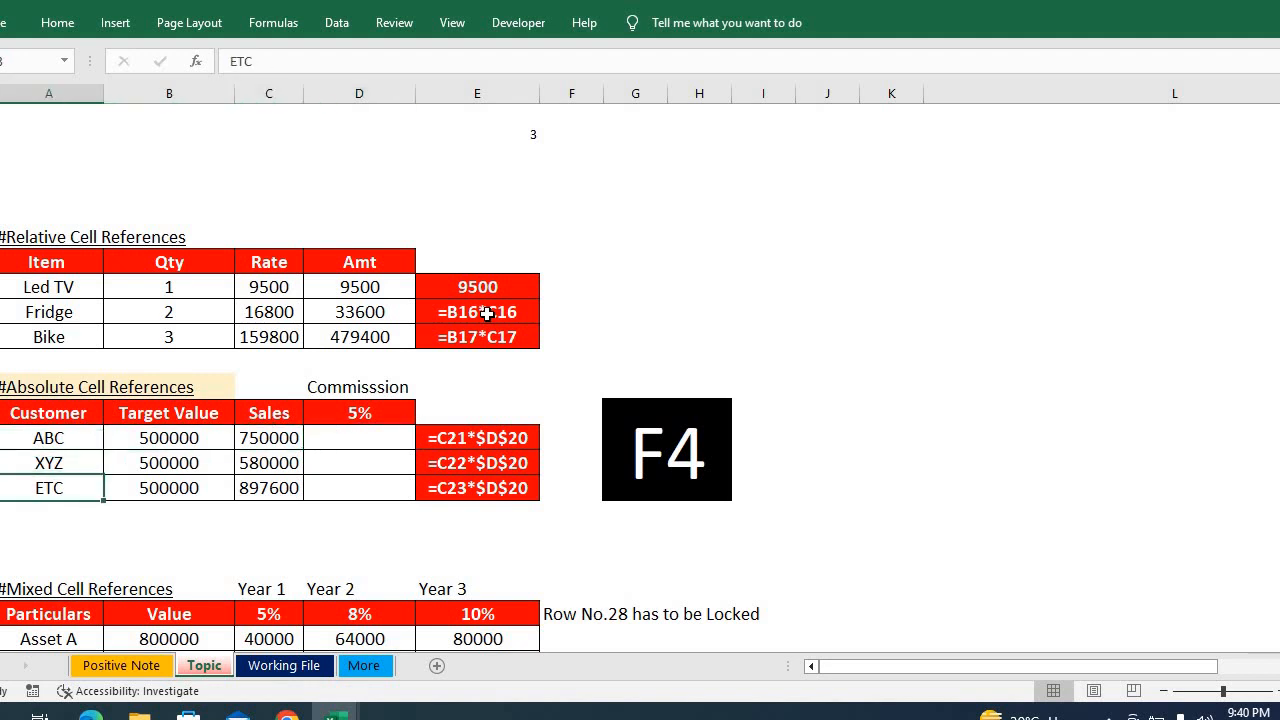
key("Up")
key("Right")
key("Up")
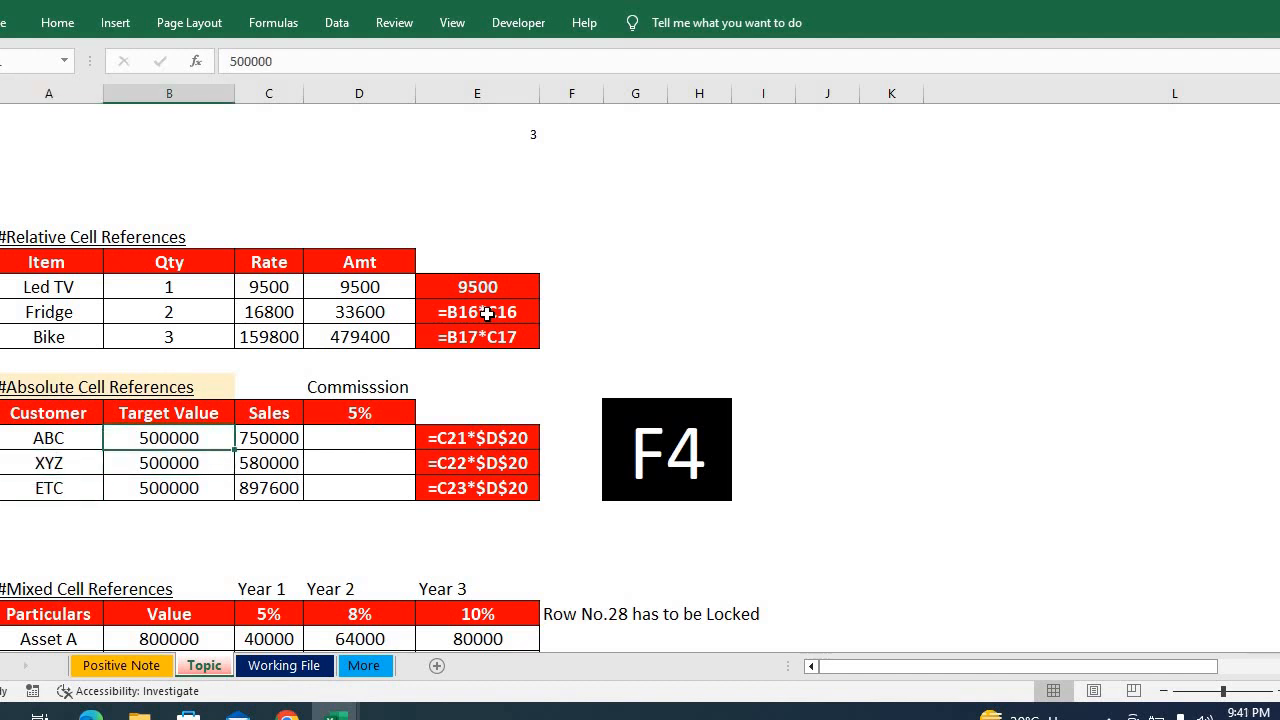
key("Right")
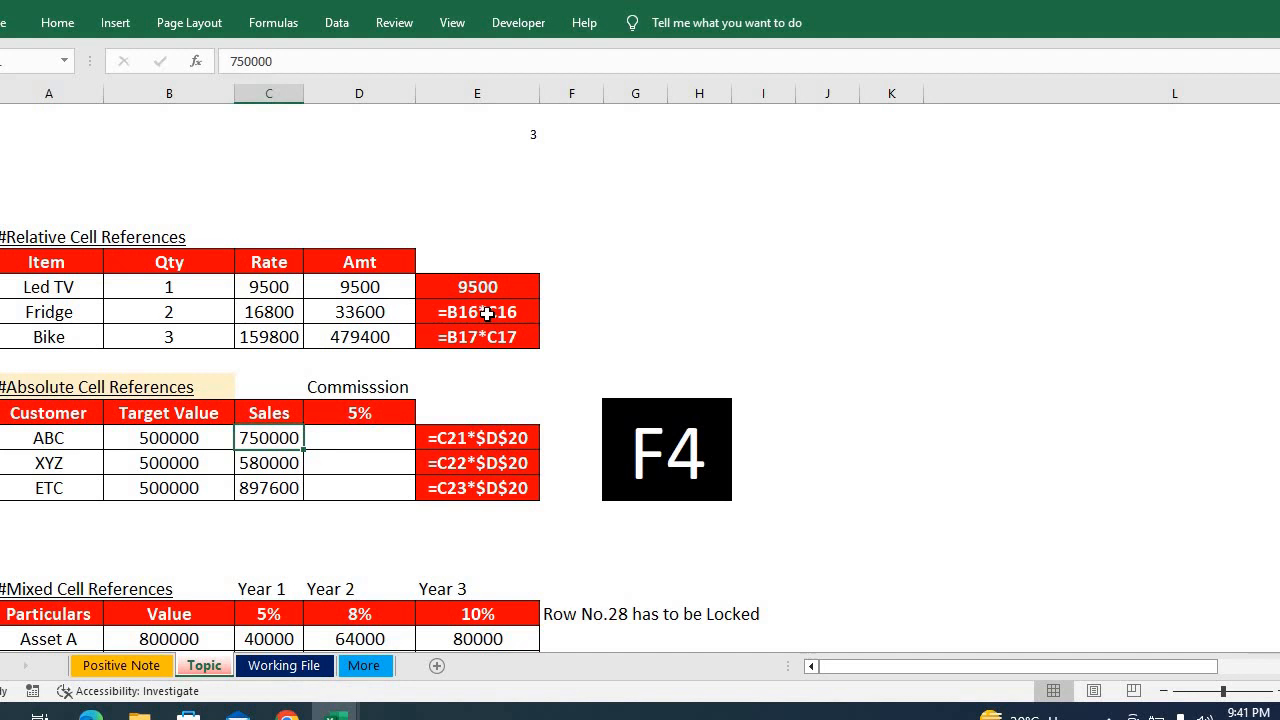
key("Down")
key("Down")
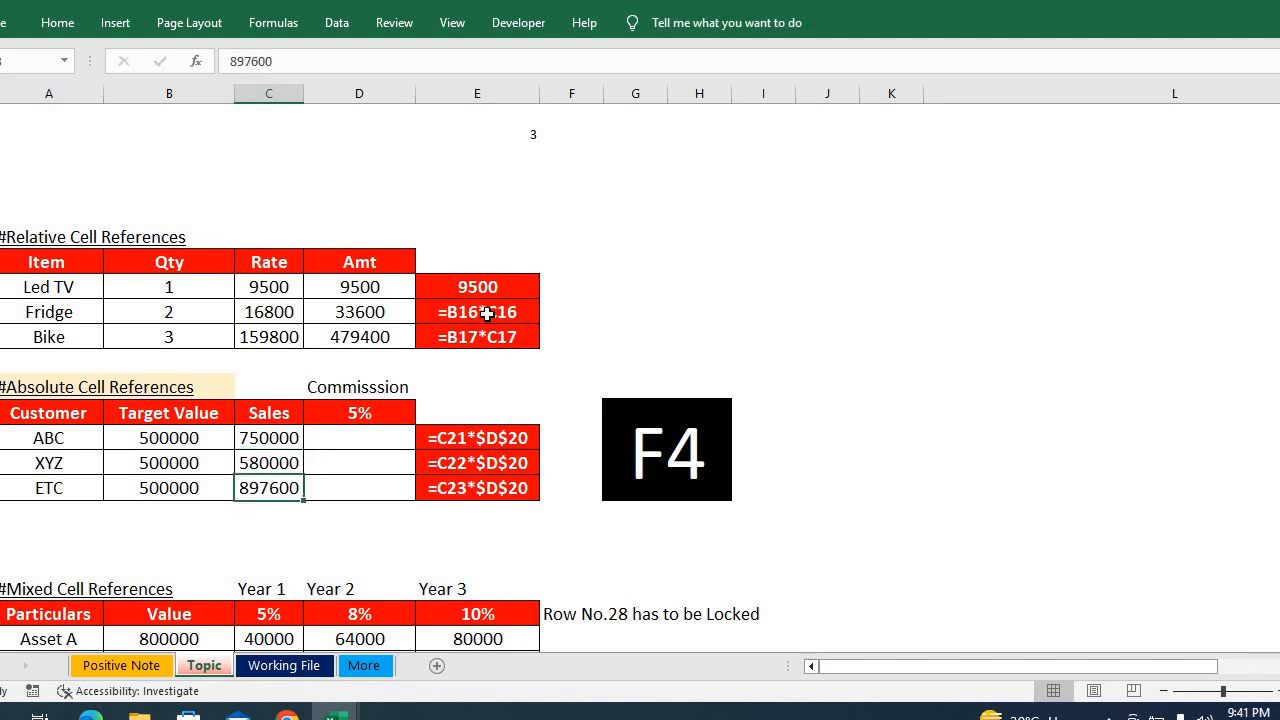
key("Up")
key("Up")
key("Right")
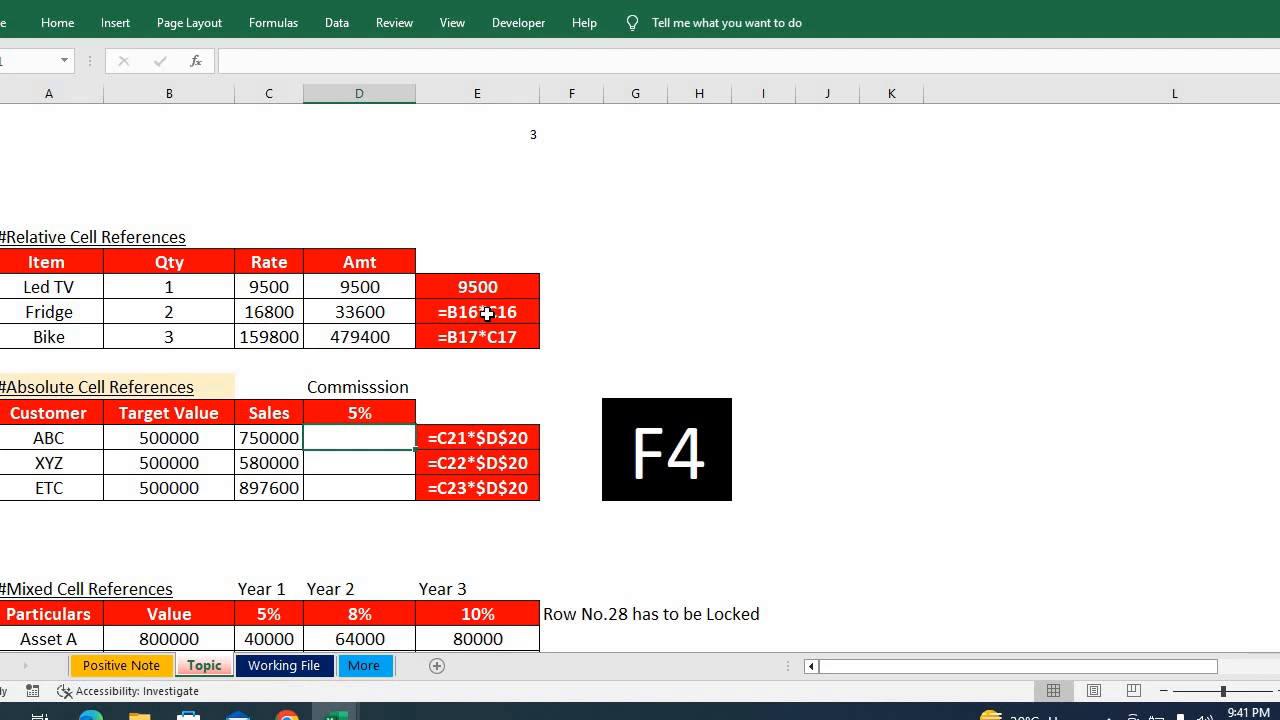
Enter the ABC commission in D21 as =B21*$D$20, locking the commission rate cell as an absolute reference
type("=")
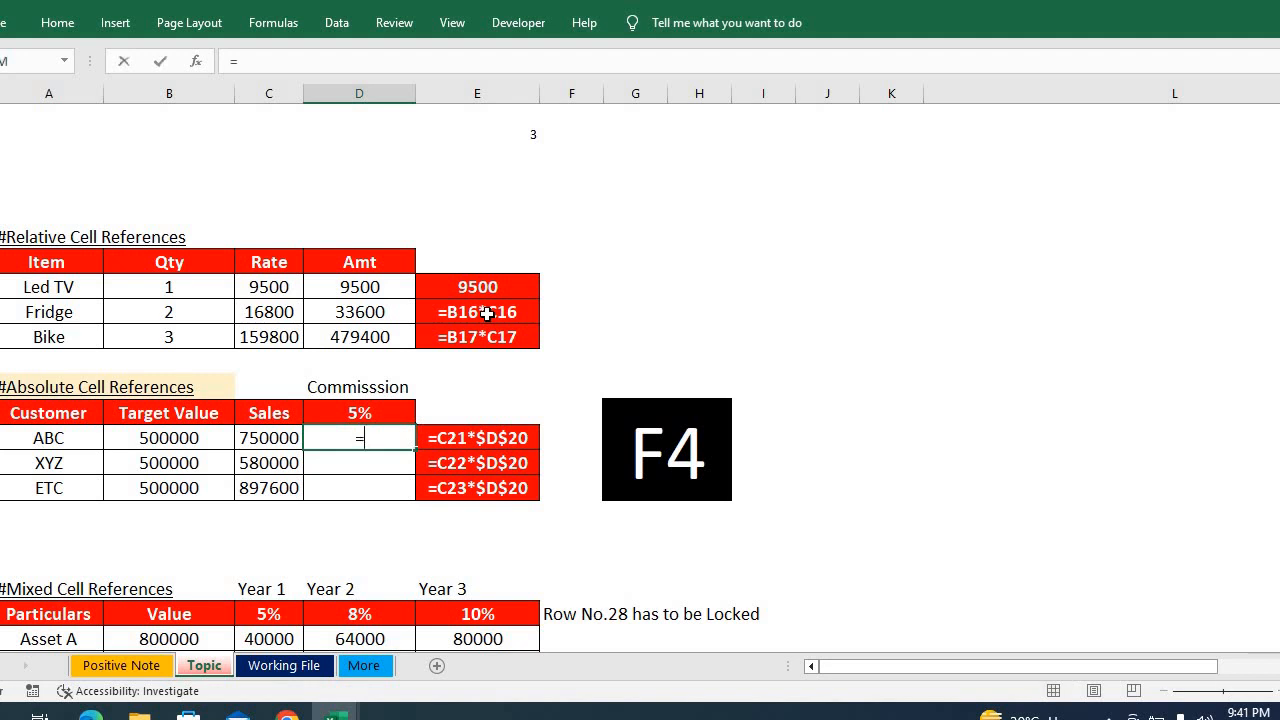
key("Left")
key("Left")
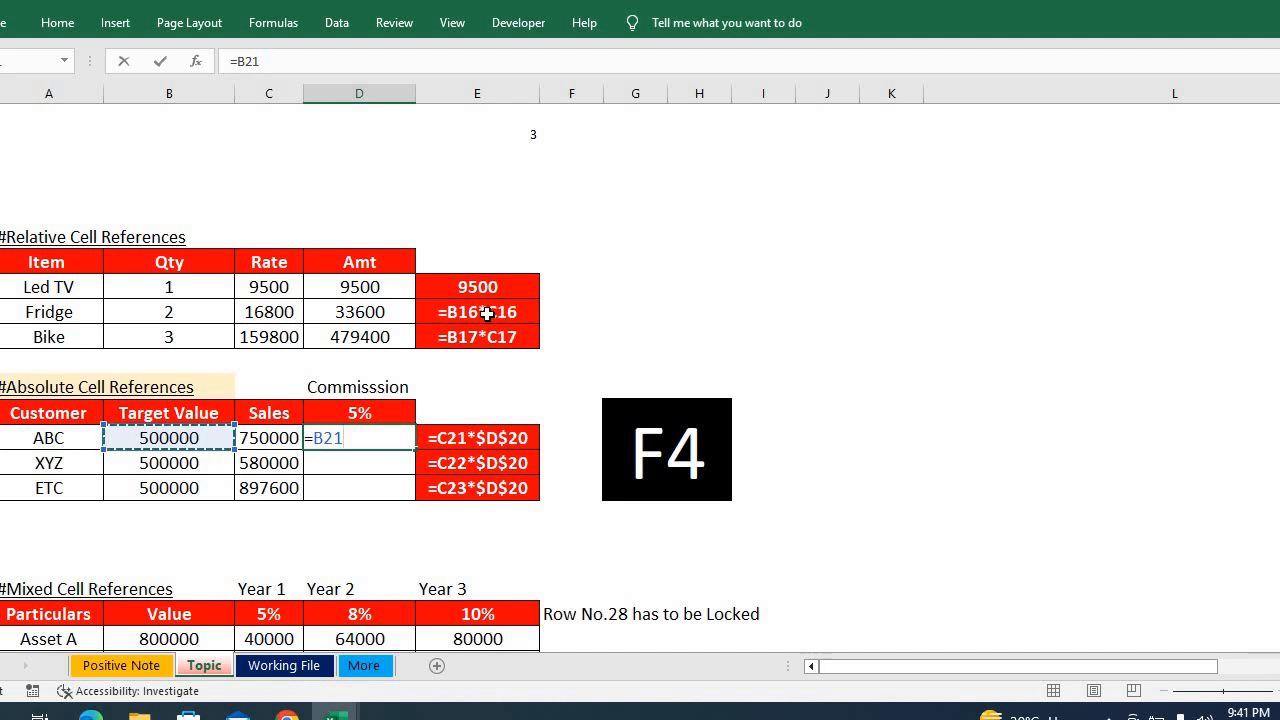
type("*")
left_click(367, 408)
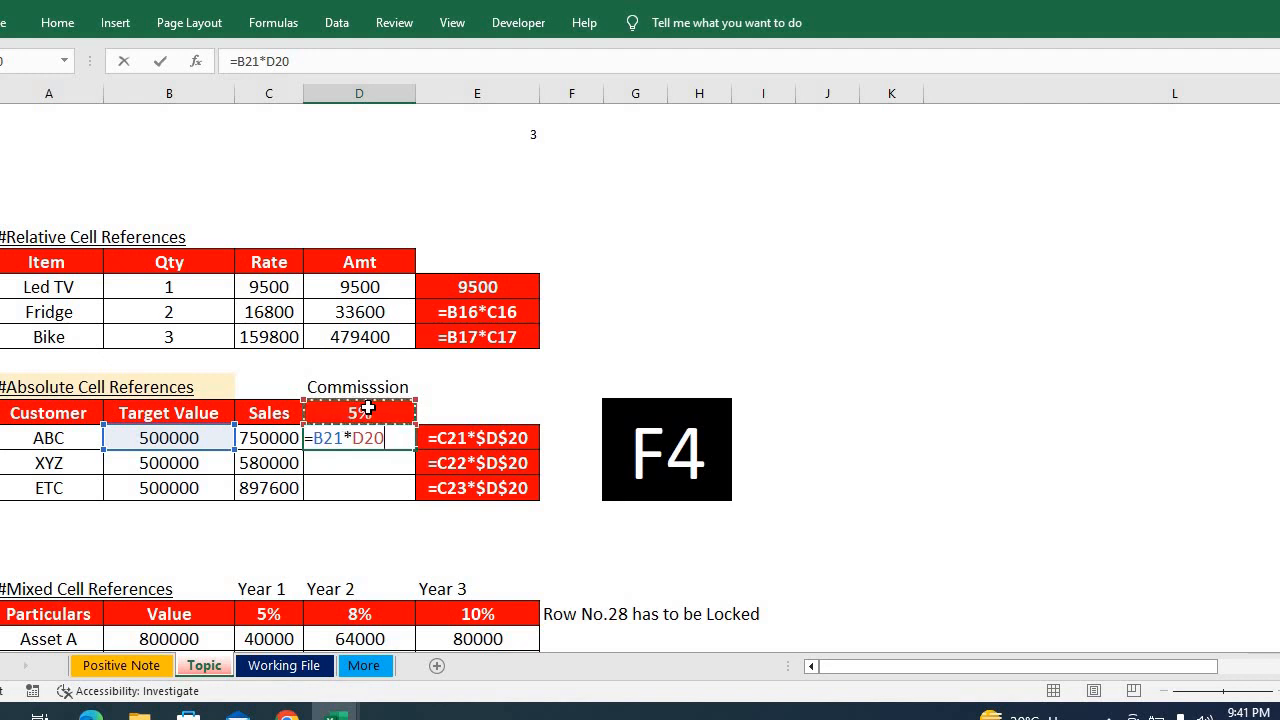
key("F4")
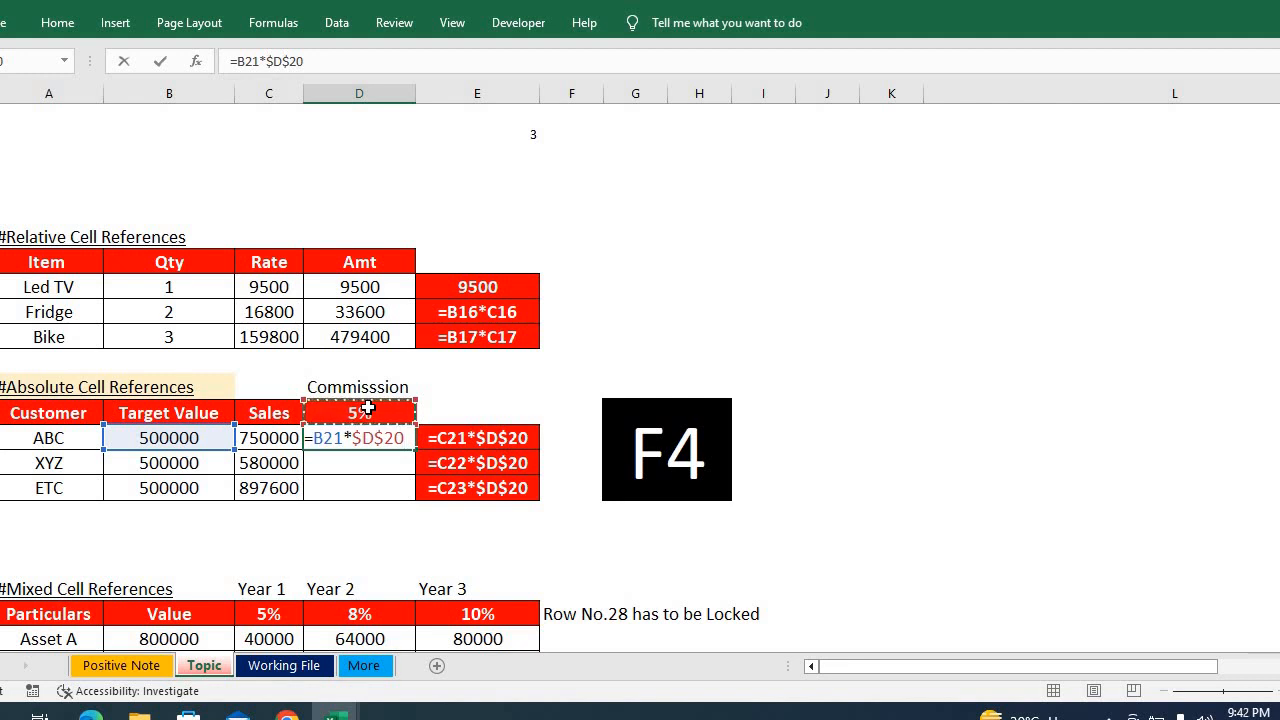
key("Return")
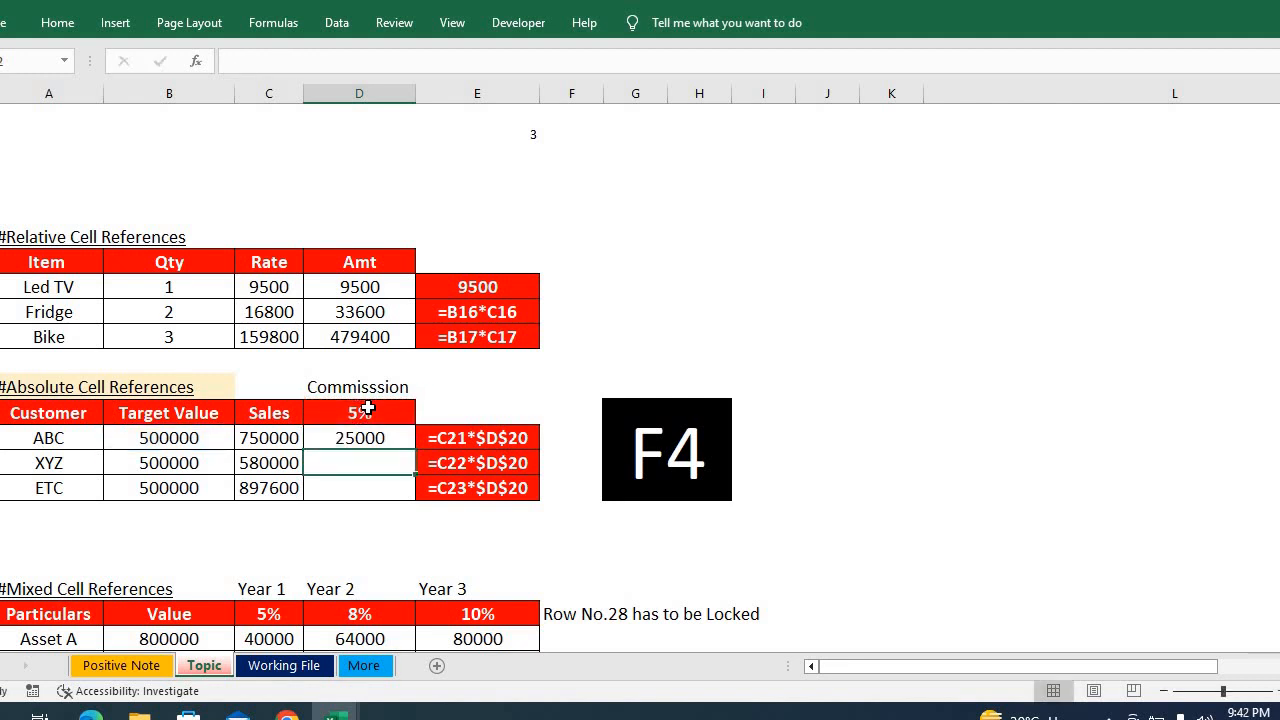
Fill the commission formula from D21 down through D23 for customers XYZ and ETC
key("Up")
key("Down")
key("Down")
key("Up")
key("Up")
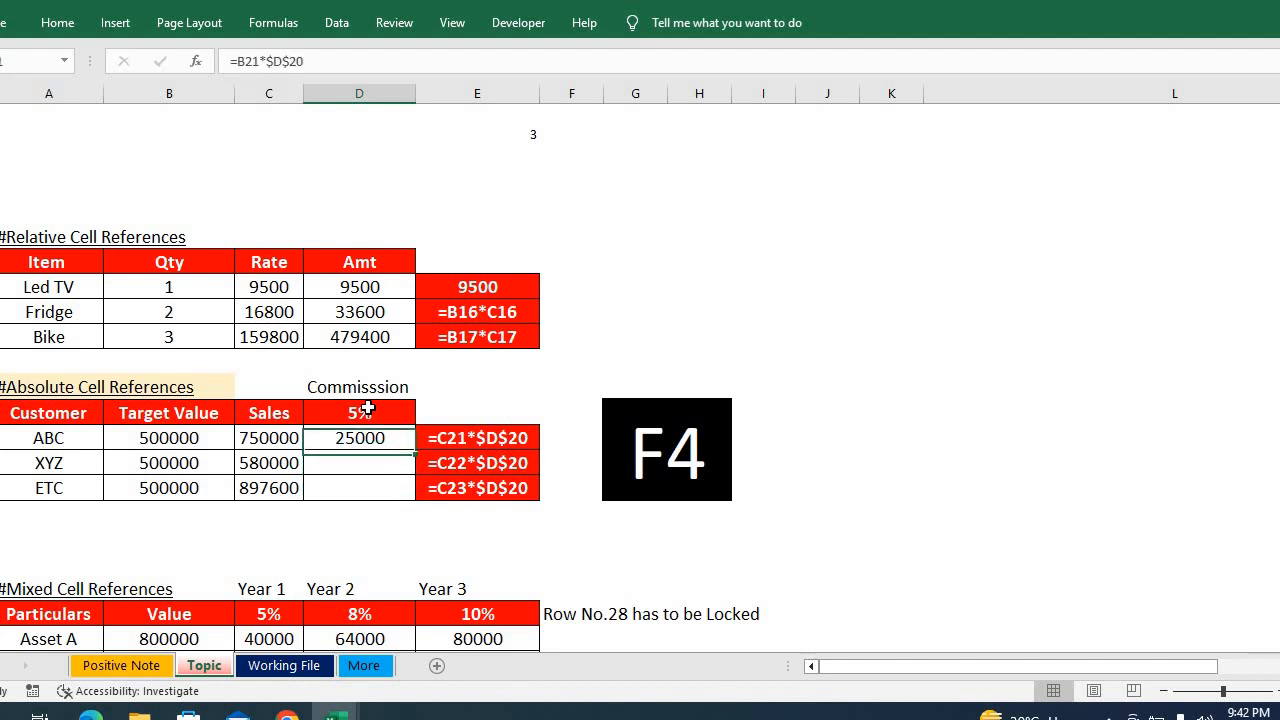
key("shift+Down")
key("shift+Down")
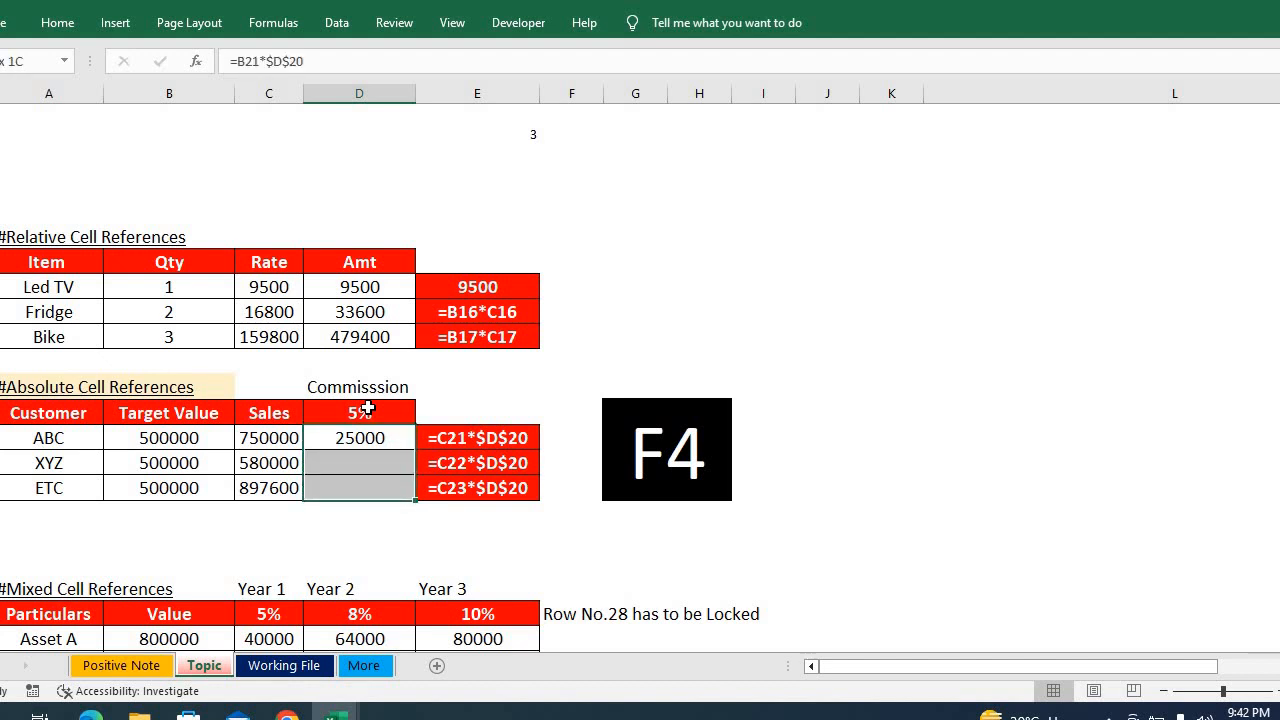
key("ctrl+d")
key("ctrl+q")
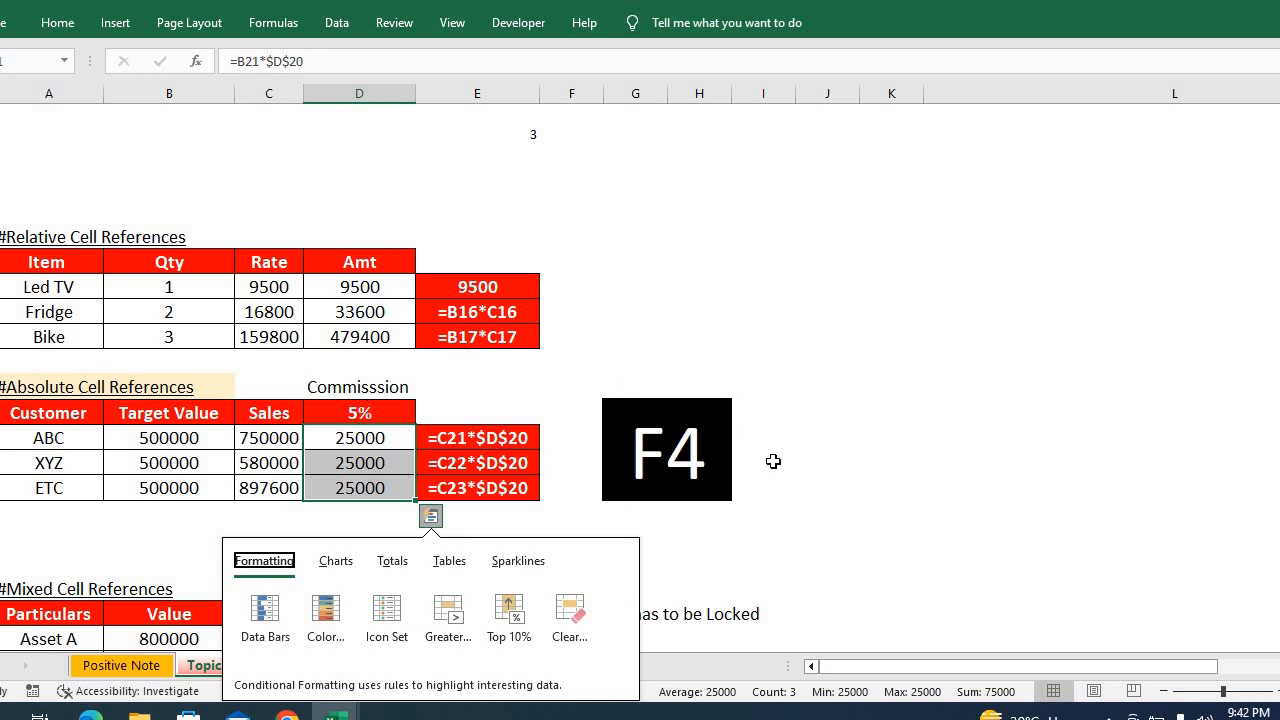
left_click(786, 465)
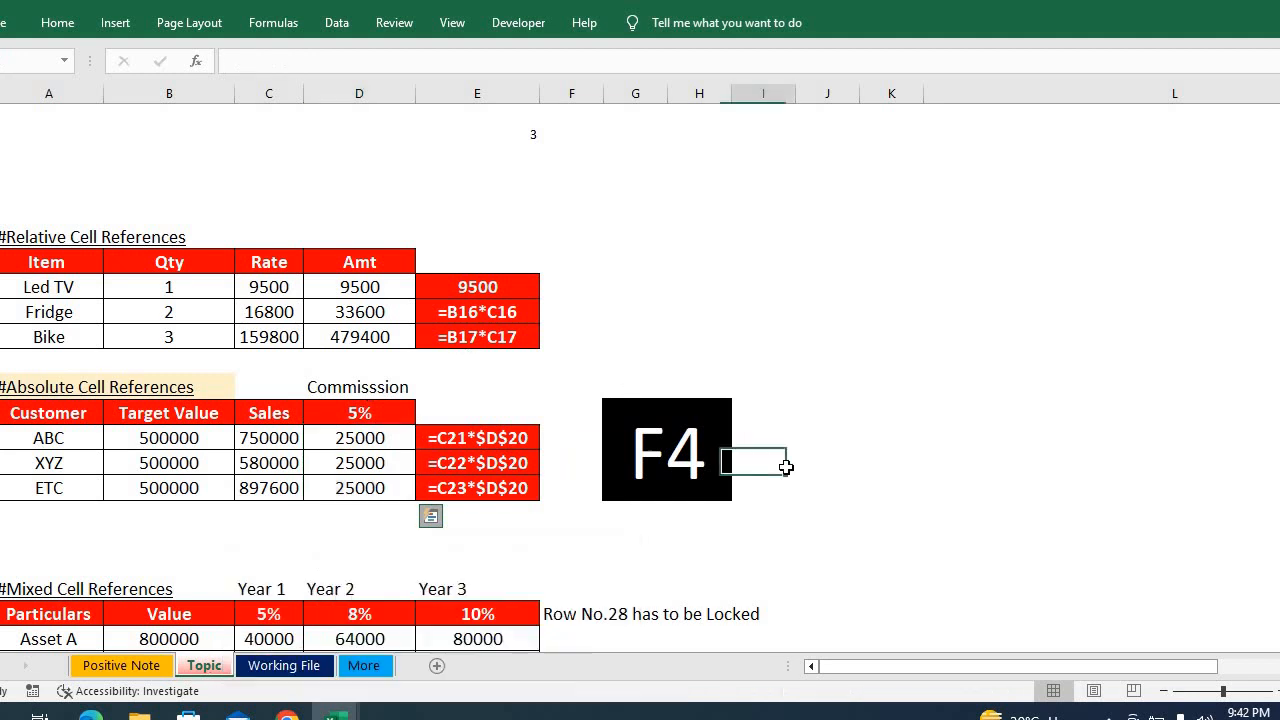
Check the commission formula texts in E21:E23 and the asset formulas in the mixed cell references table
left_click(497, 433)
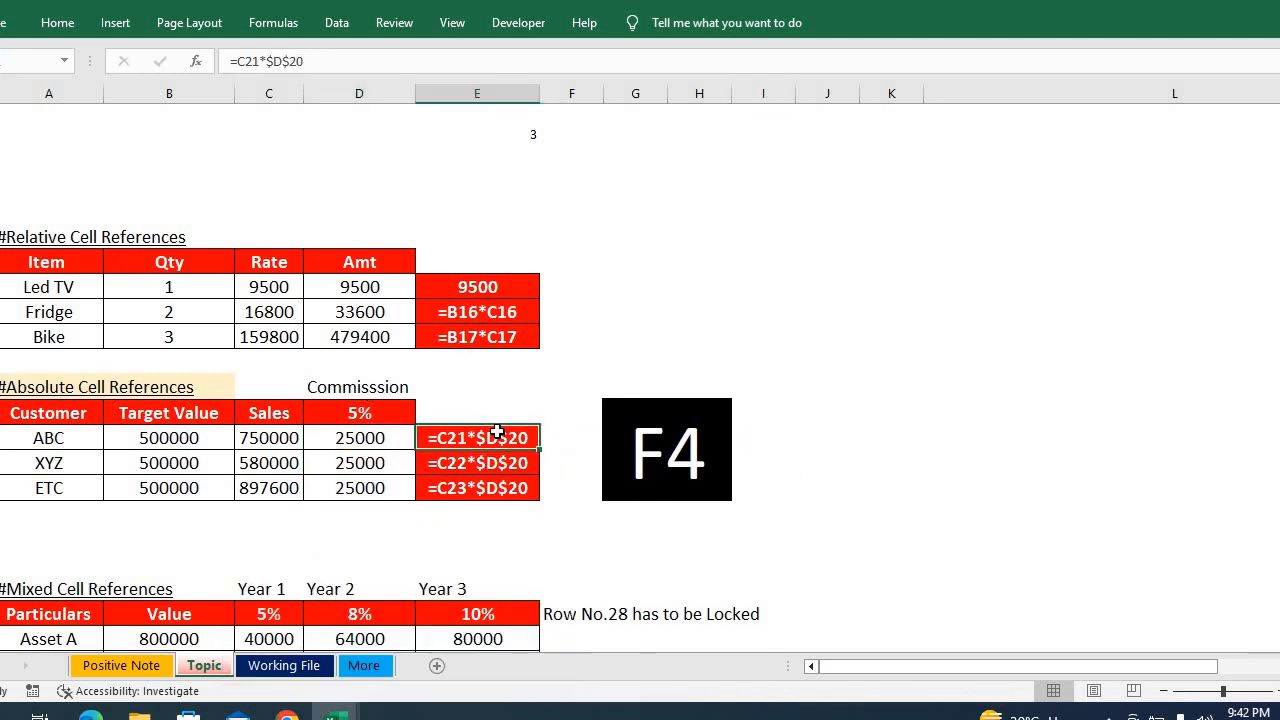
key("ctrl+shift+Down")
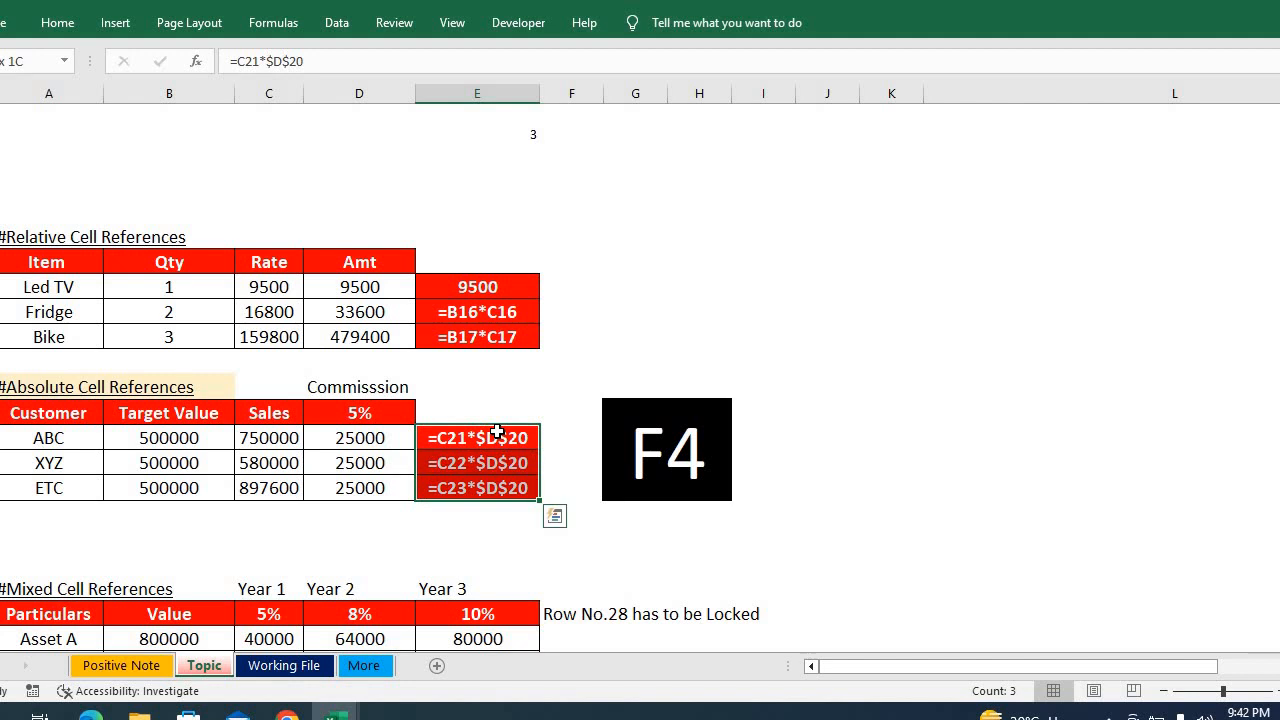
key("Down")
key("Down")
key("Down")
key("Down")
key("Down")
key("Down")
key("Down")
key("Down")
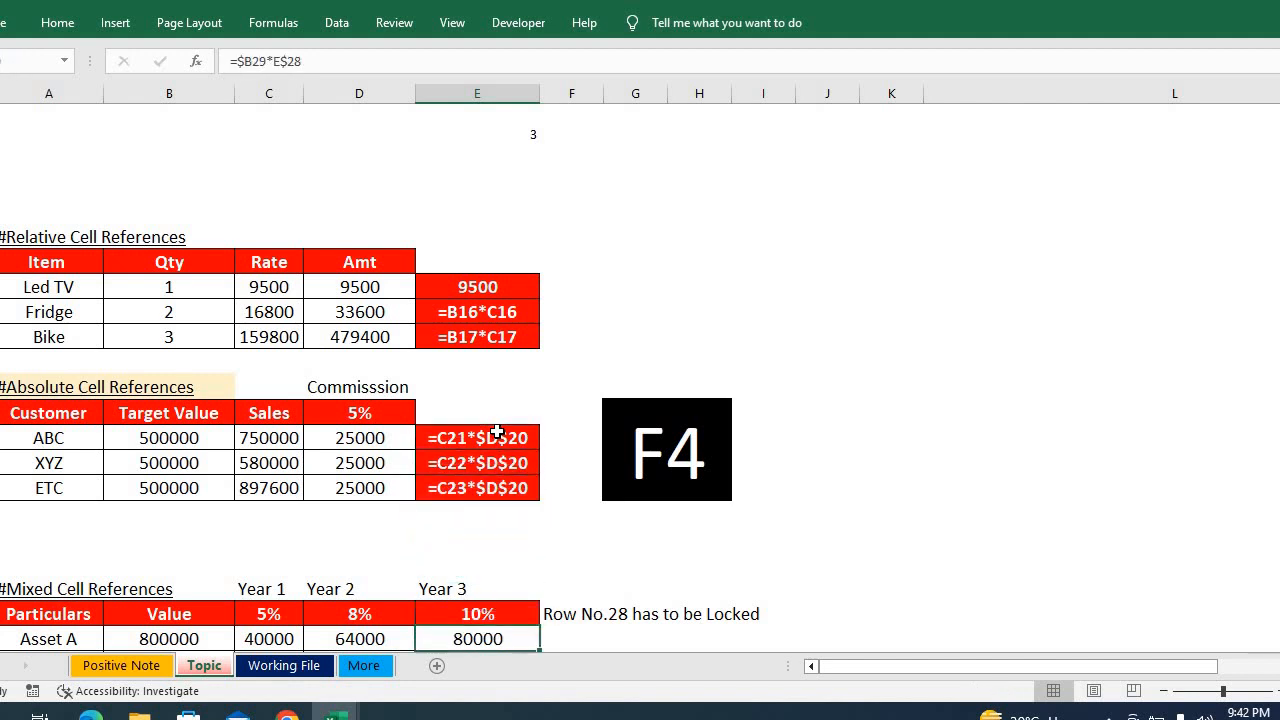
key("Down")
key("Down")
key("Down")
key("Down")
key("Up")
key("Up")
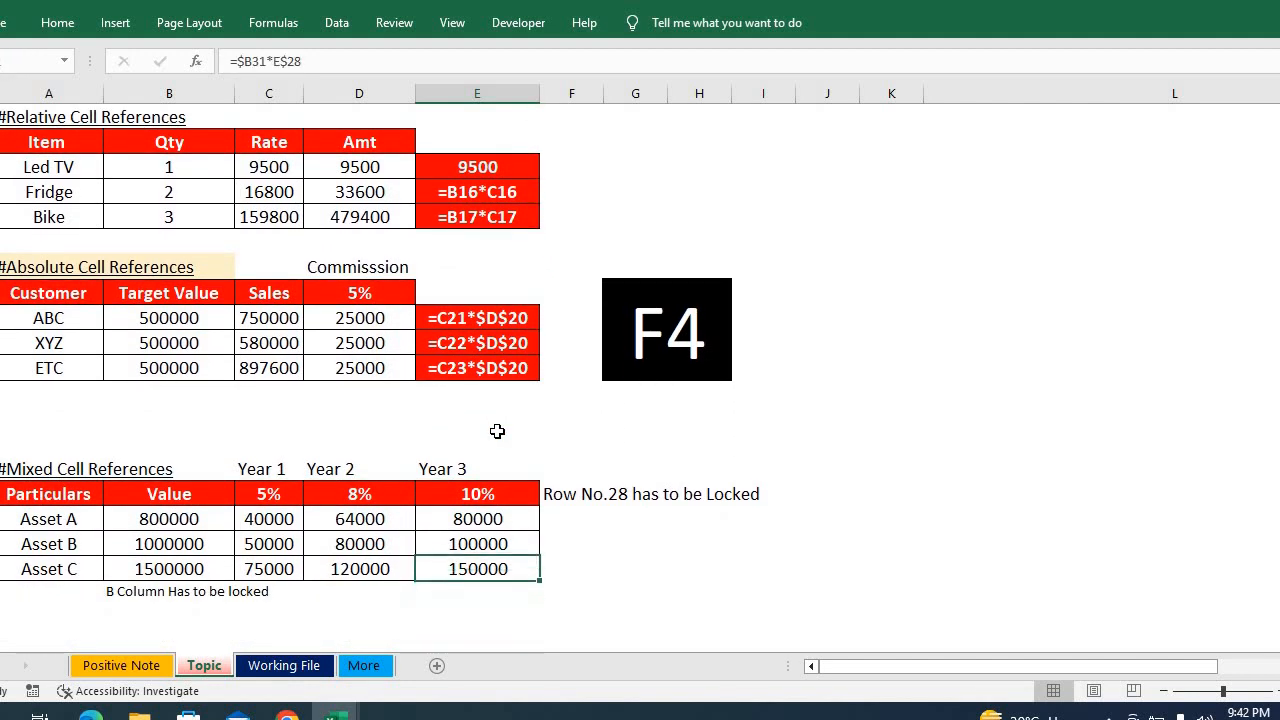
key("Up")
key("Up")
key("Left")
key("Left")
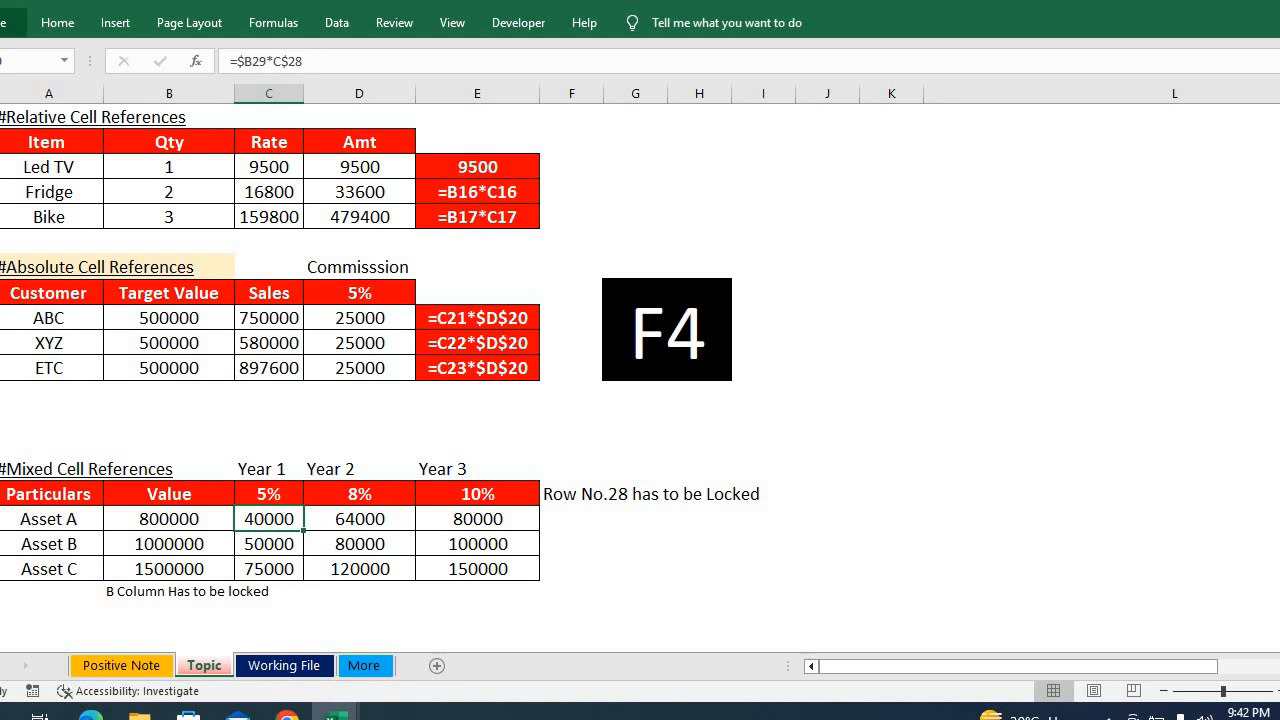
left_click(3, 22)
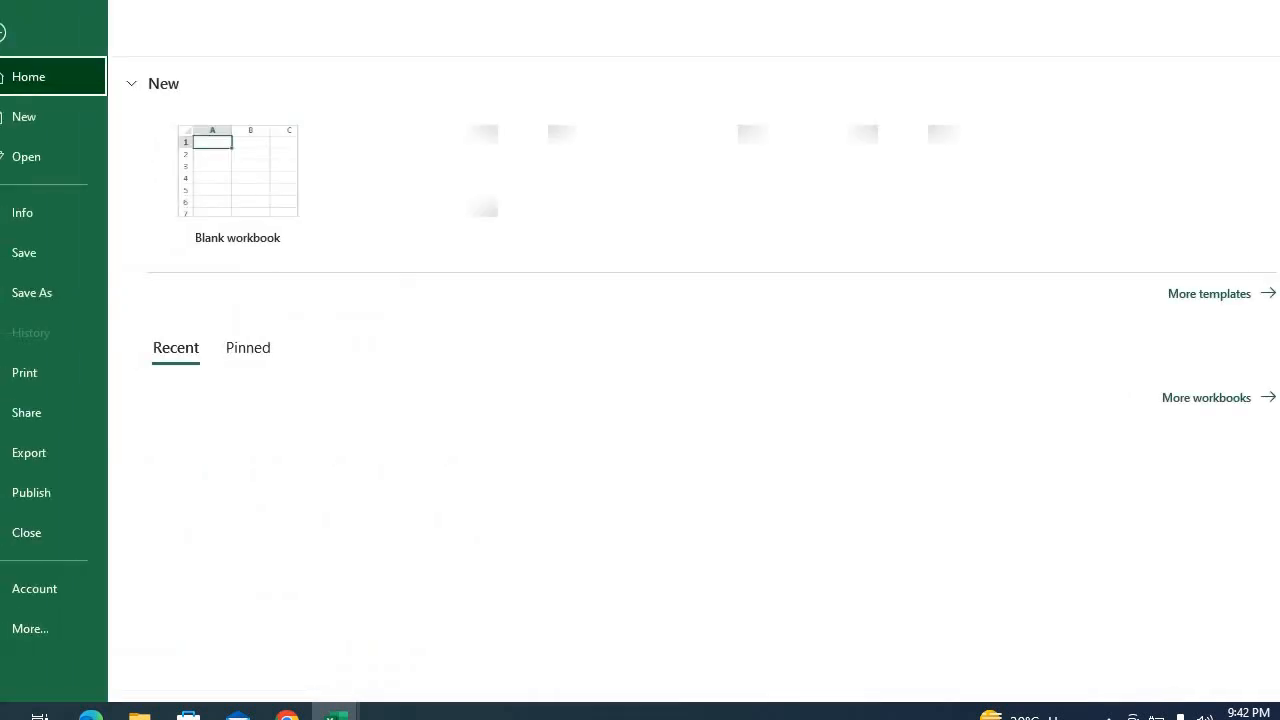
left_click(18, 30)
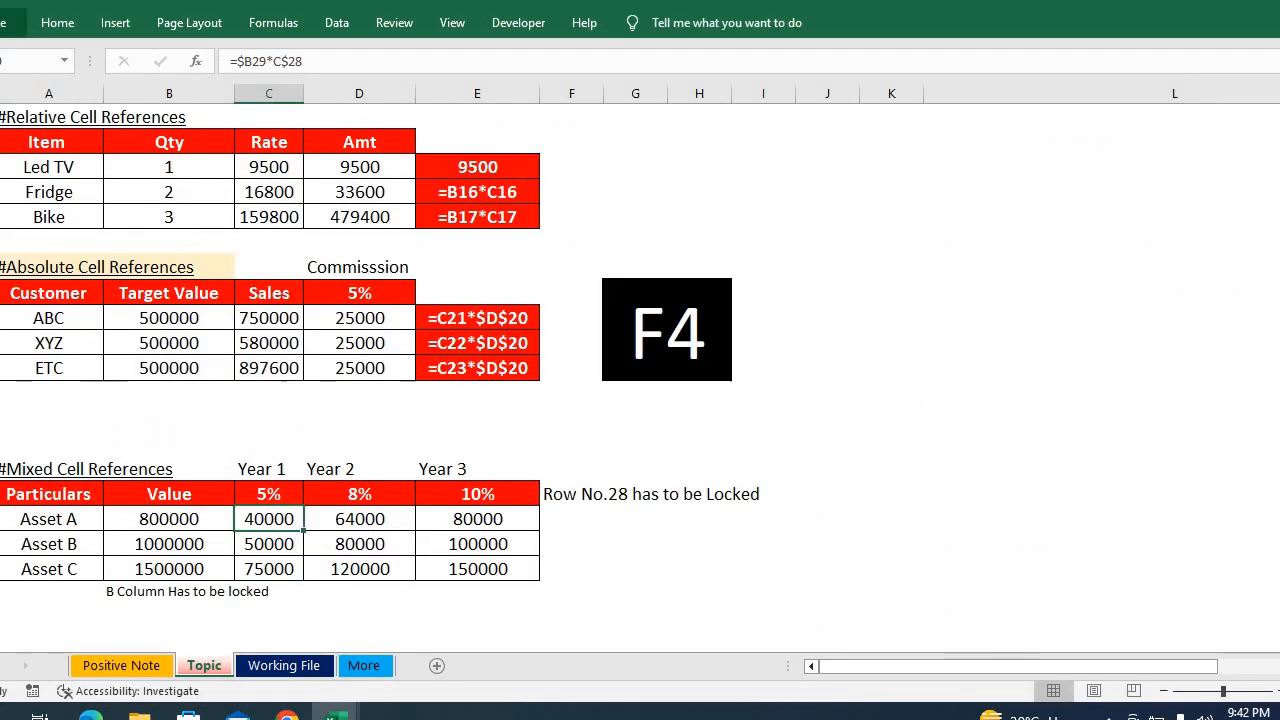
left_click(18, 25)
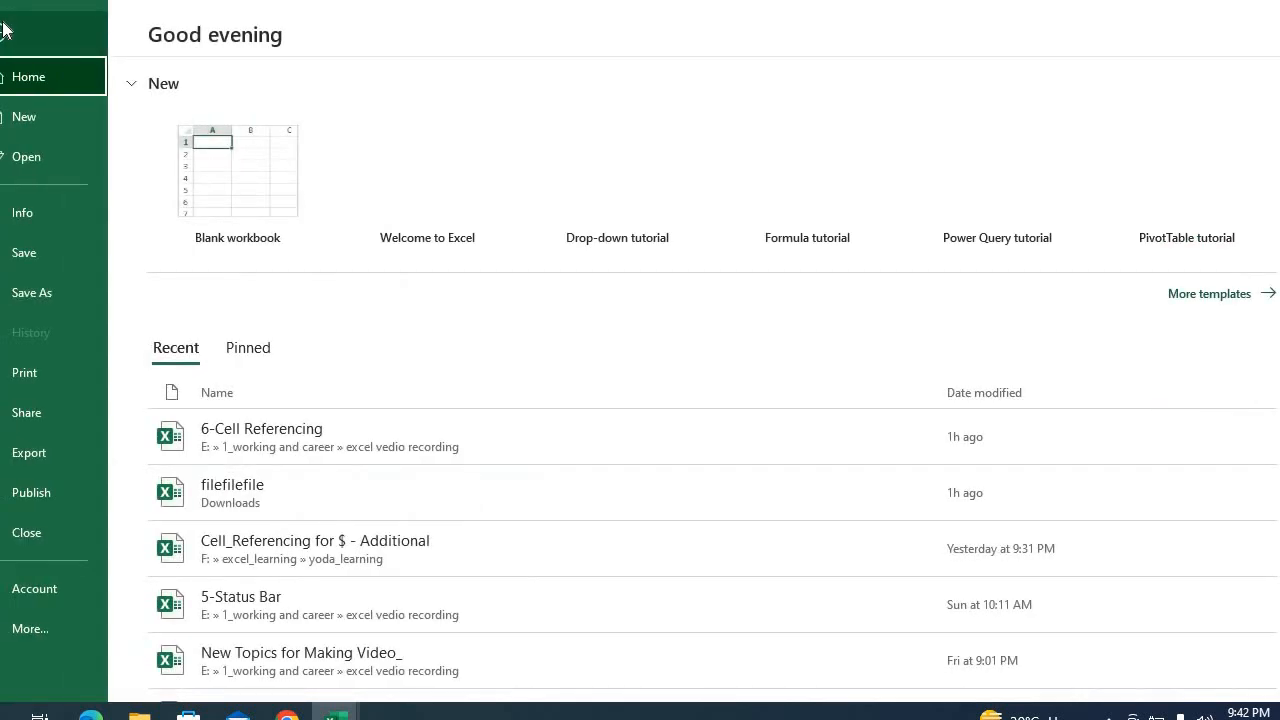
left_click(4, 32)
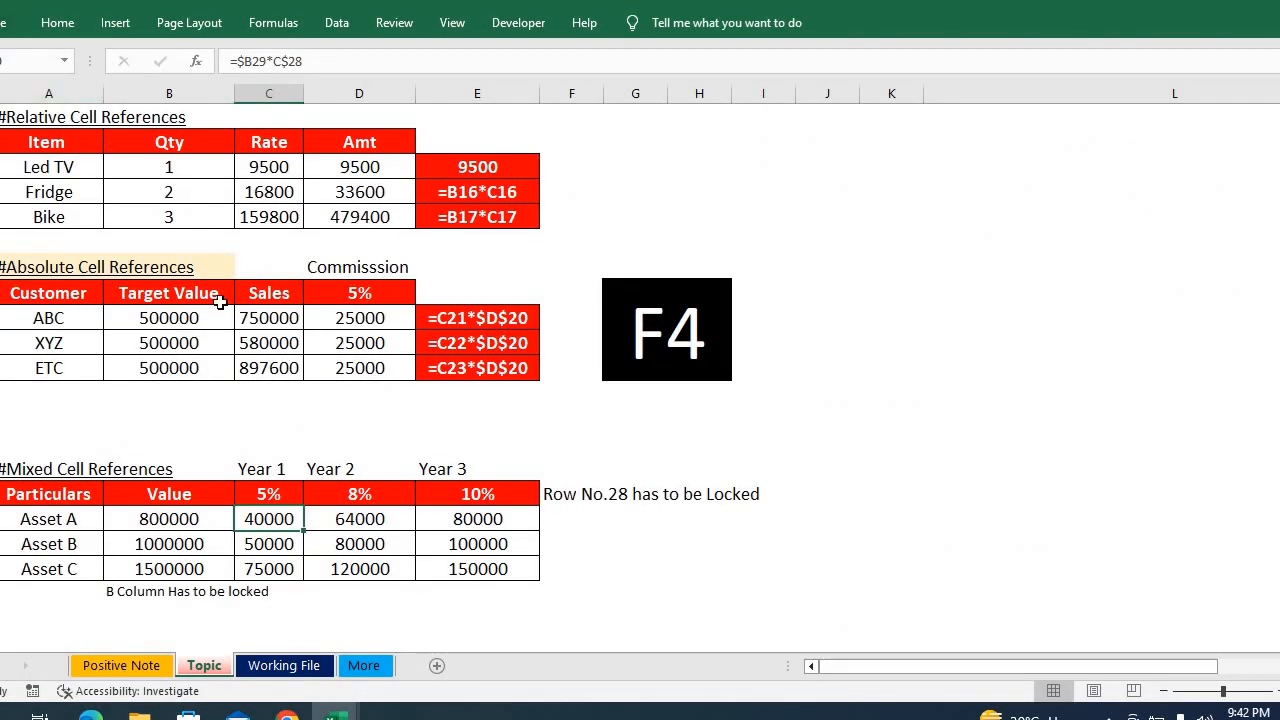
Examine the note about locking row 28, the yearly rates in C28:E28 and the Asset A formula in C29
left_click(638, 497)
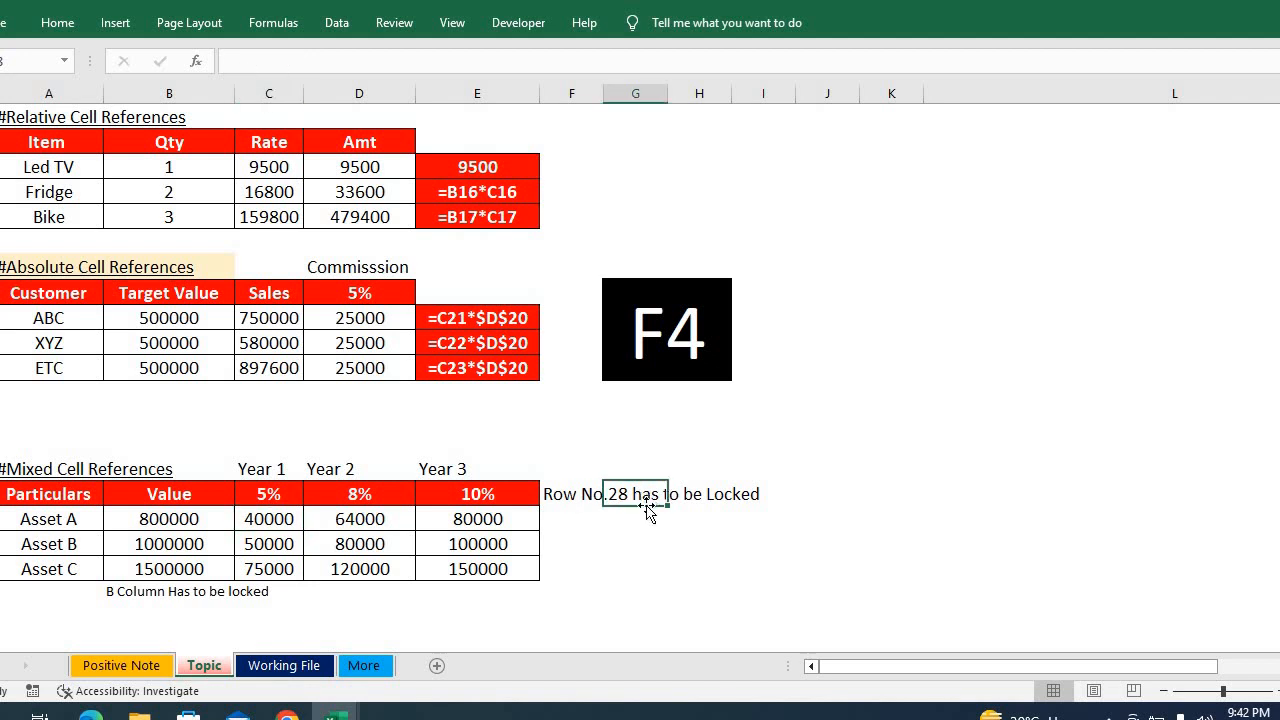
left_click(257, 494)
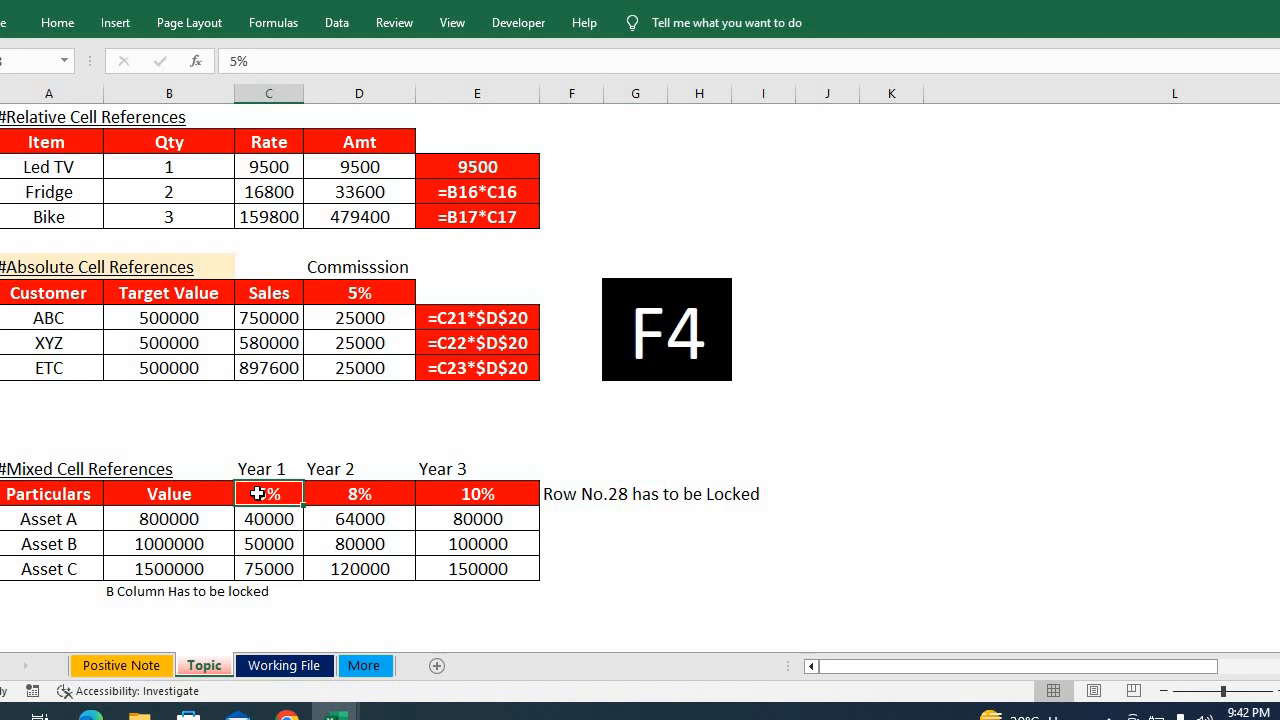
key("Right")
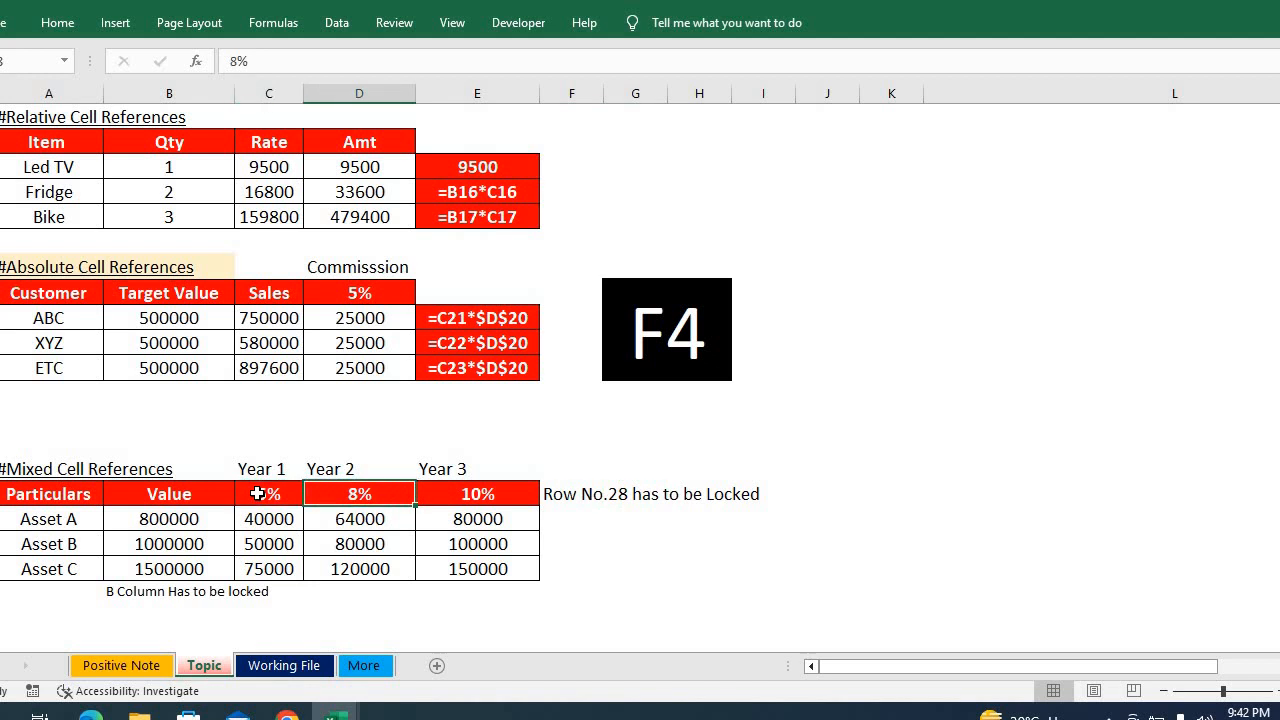
key("Right")
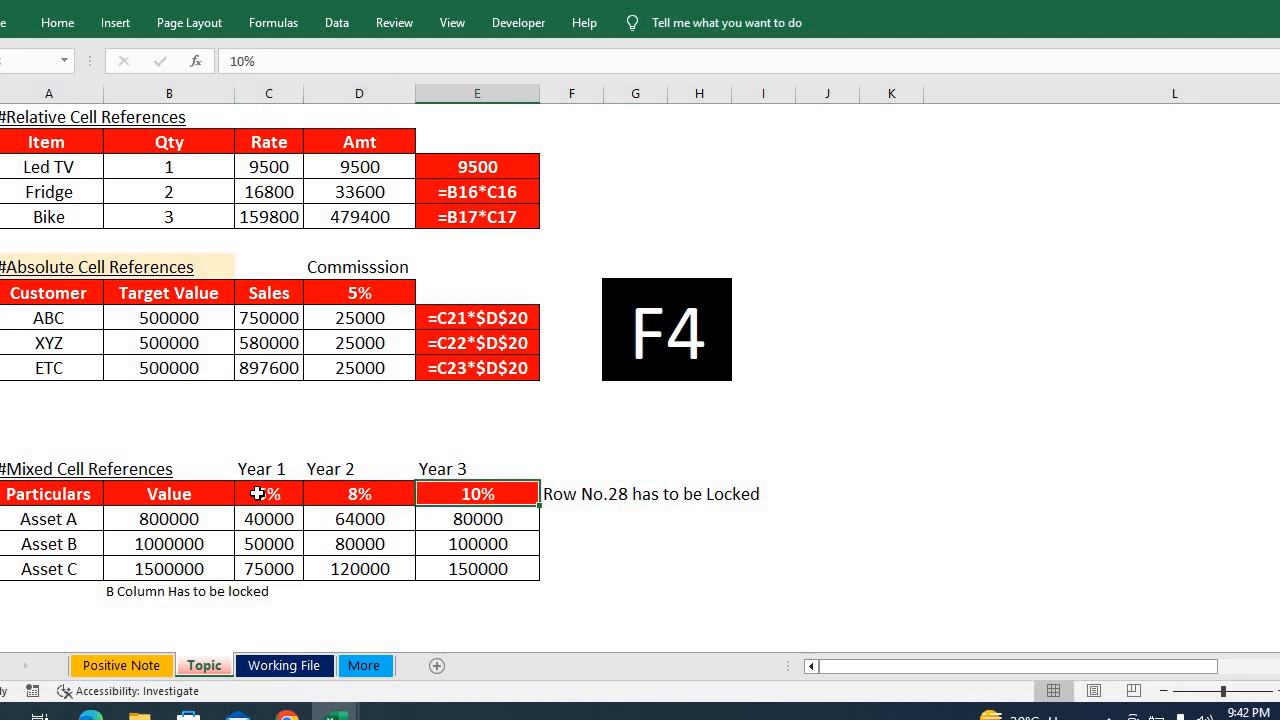
key("Left")
key("Left")
key("Left")
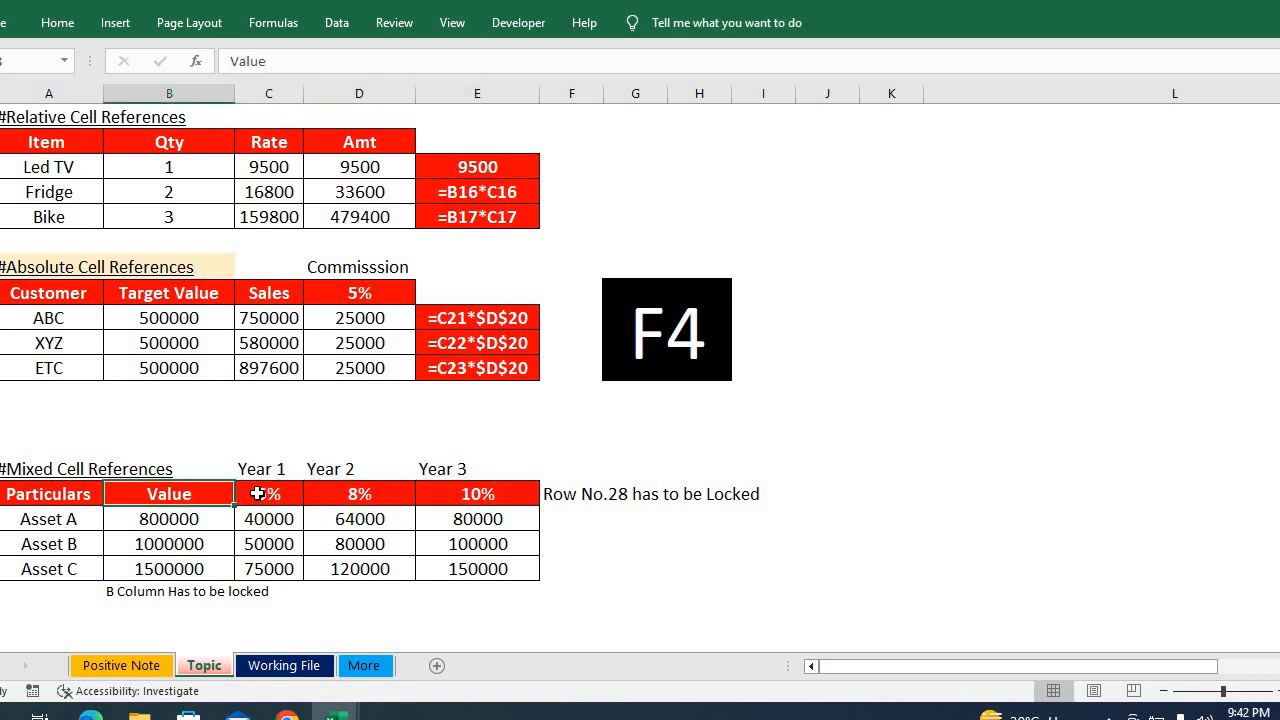
key("Right")
key("Down")
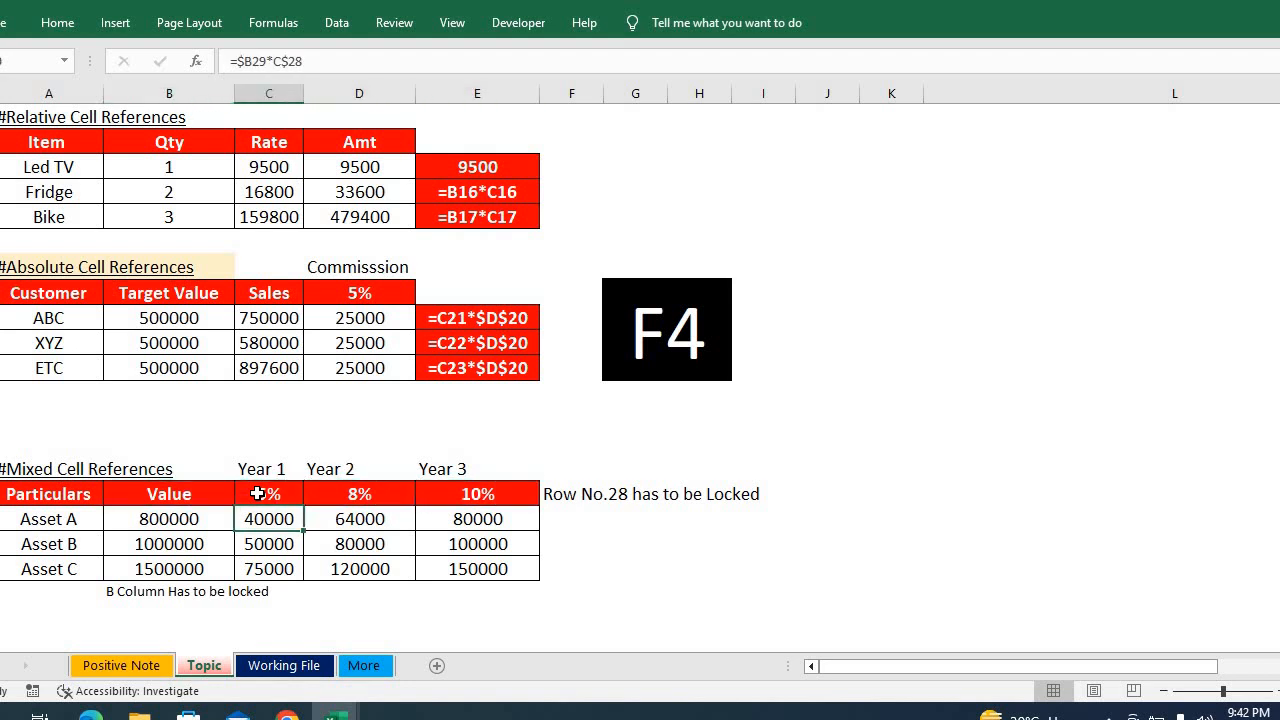
Inspect the mixed-reference formula for Asset A's Year 1 amount in C29
key("F2")
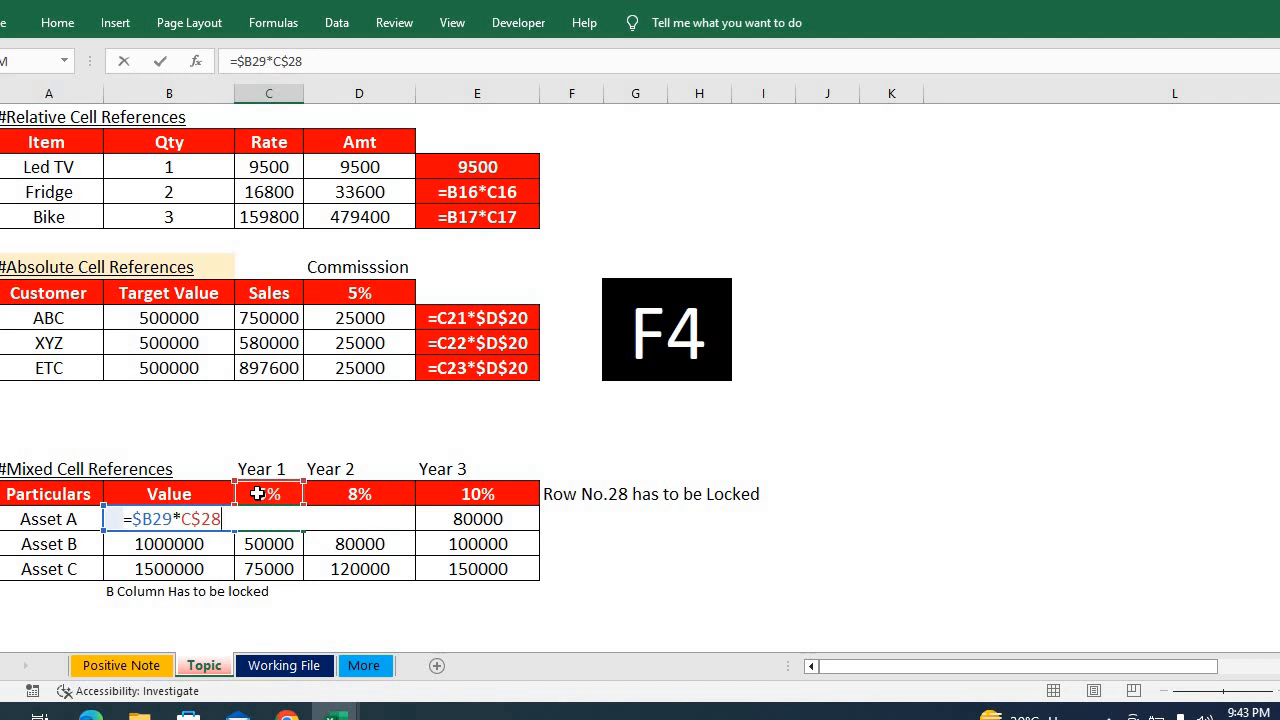
key("ctrl+Return")
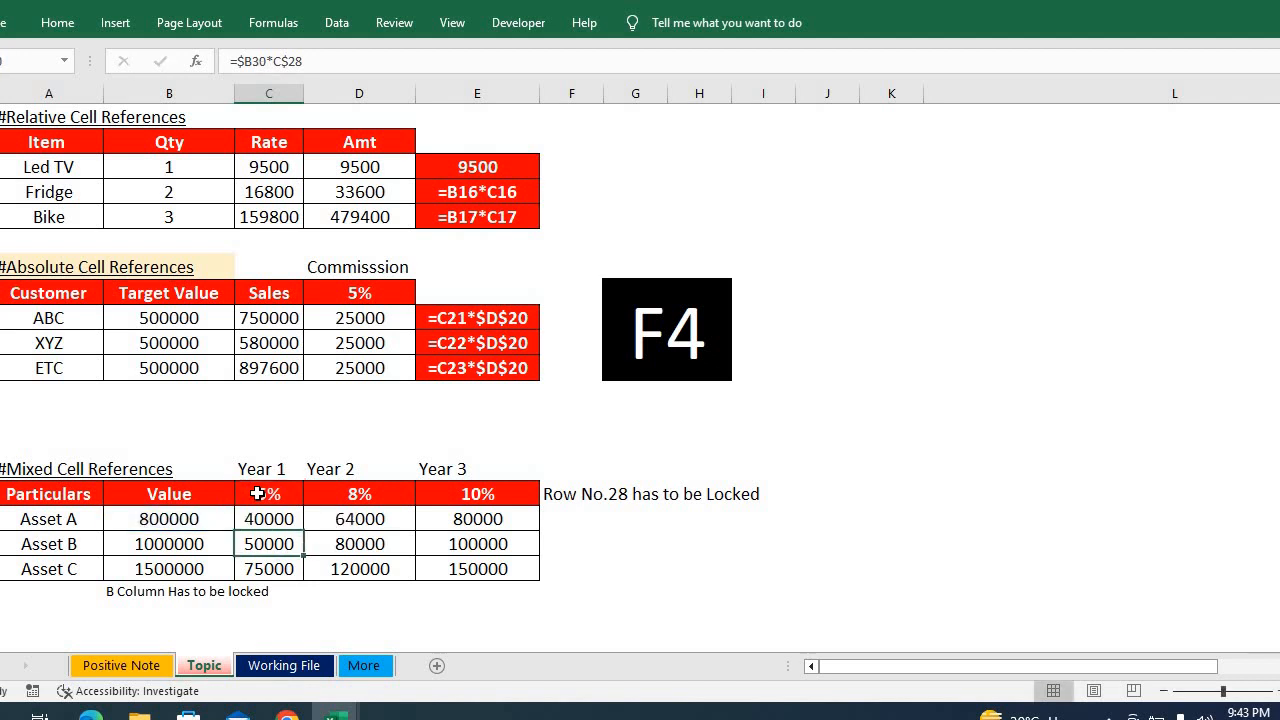
key("Down")
key("Down")
key("Down")
key("Down")
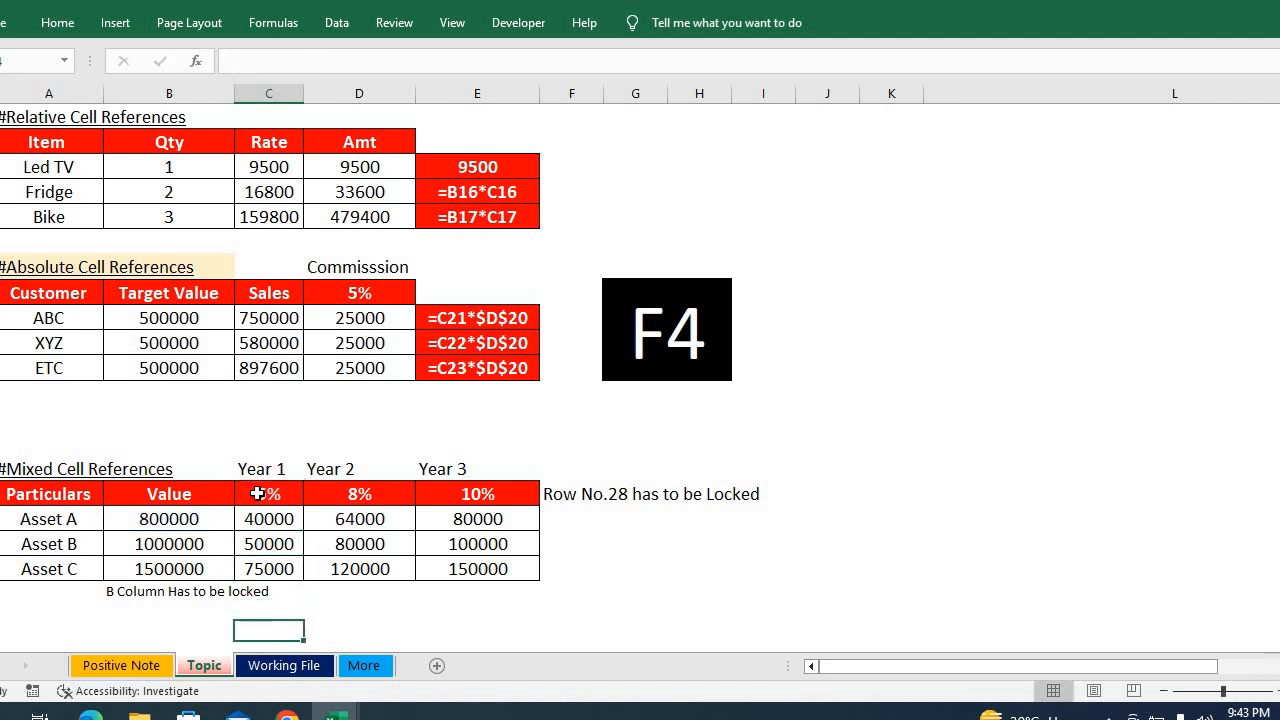
key("Up")
key("Up")
key("Up")
key("Up")
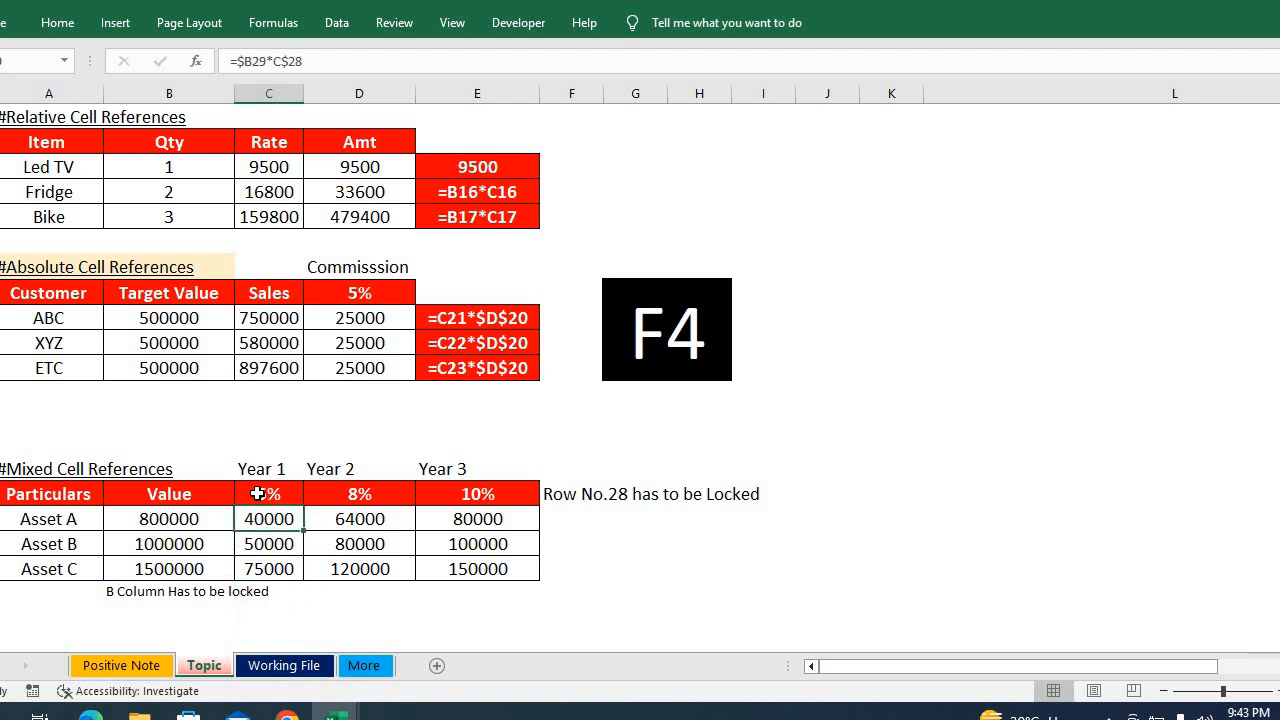
Clear the yearly amounts in C29:E31 of the mixed cell references table
key("shift+Right")
key("shift+Right")
key("shift+Right")
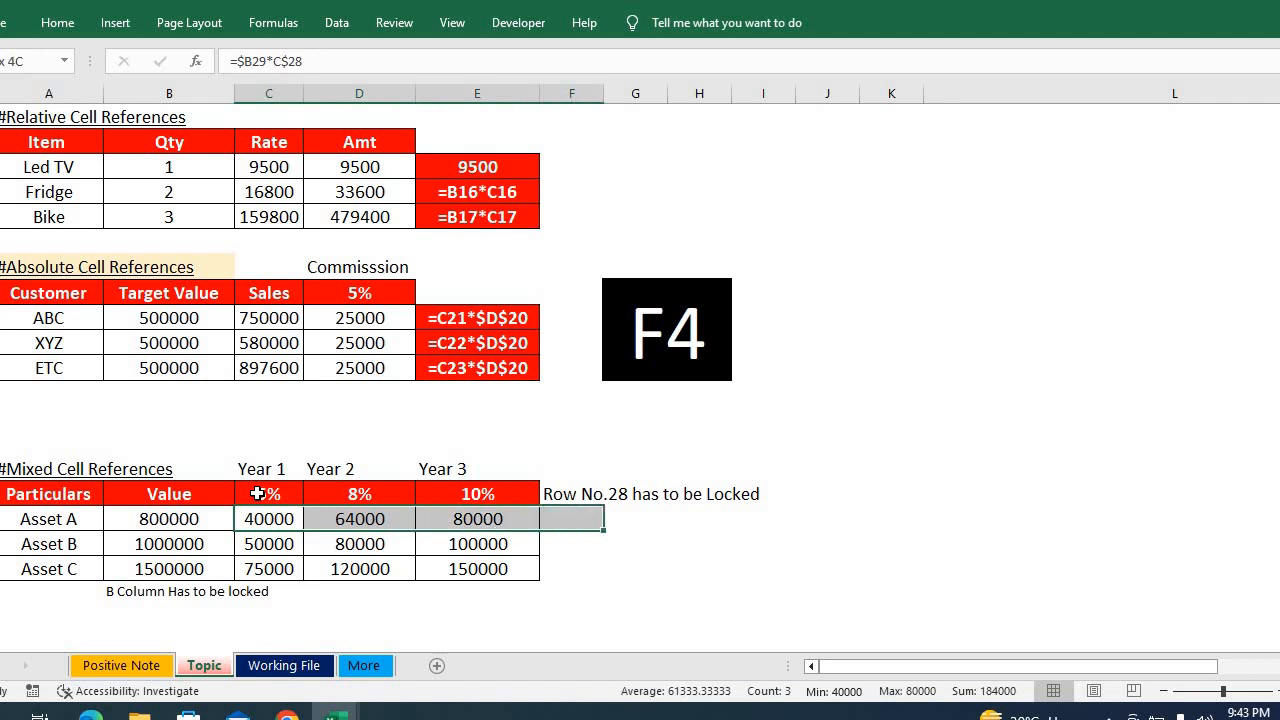
key("shift+Left")
key("shift+Down")
key("shift+Down")
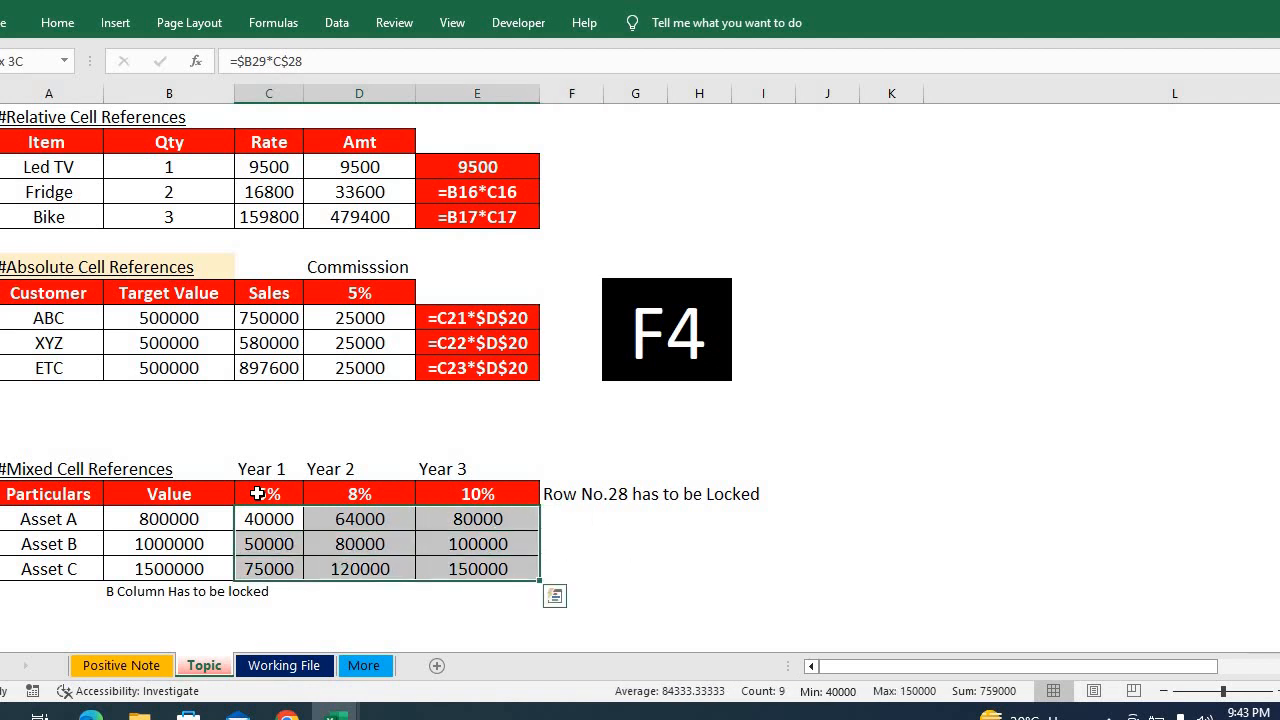
key("Delete")
key("shift+Left")
key("shift+Left")
key("shift+Up")
key("shift+Up")
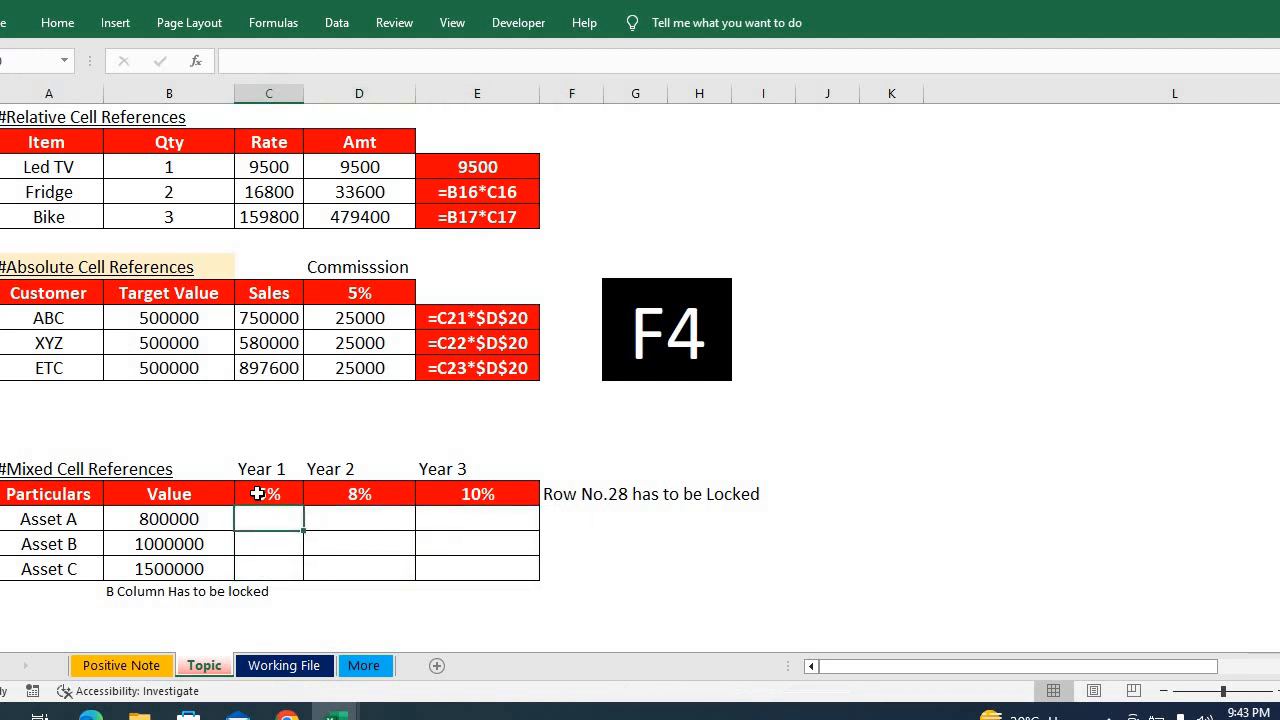
Enter Asset A's Year 1 amount in C29 as =$B29*C$28, locking column B and row 28
type("=")
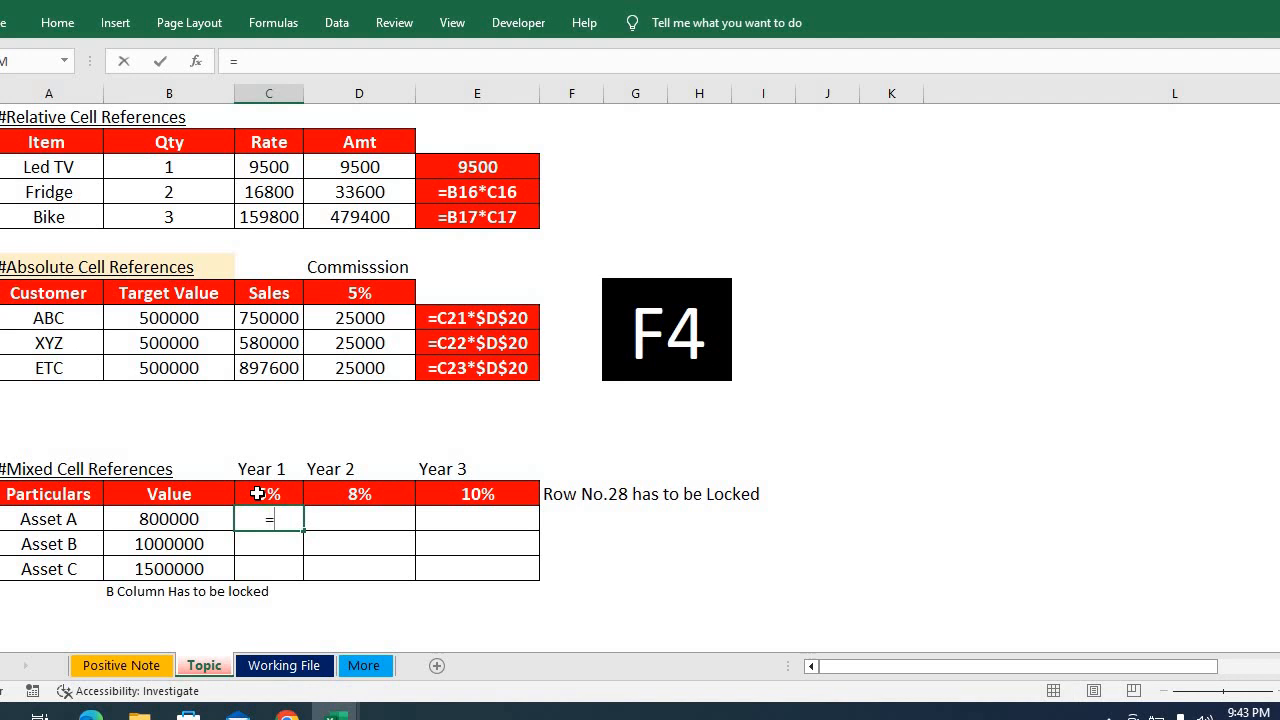
left_click(192, 518)
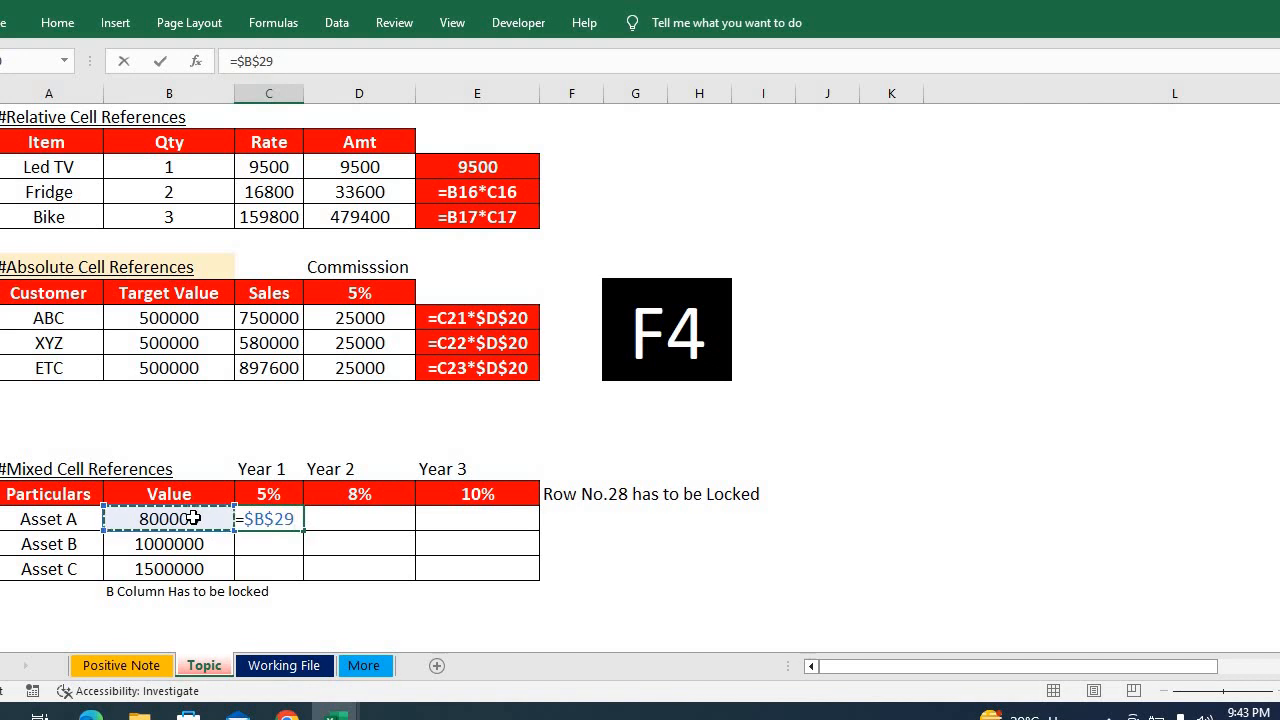
key("F4")
key("F4")
type("*")
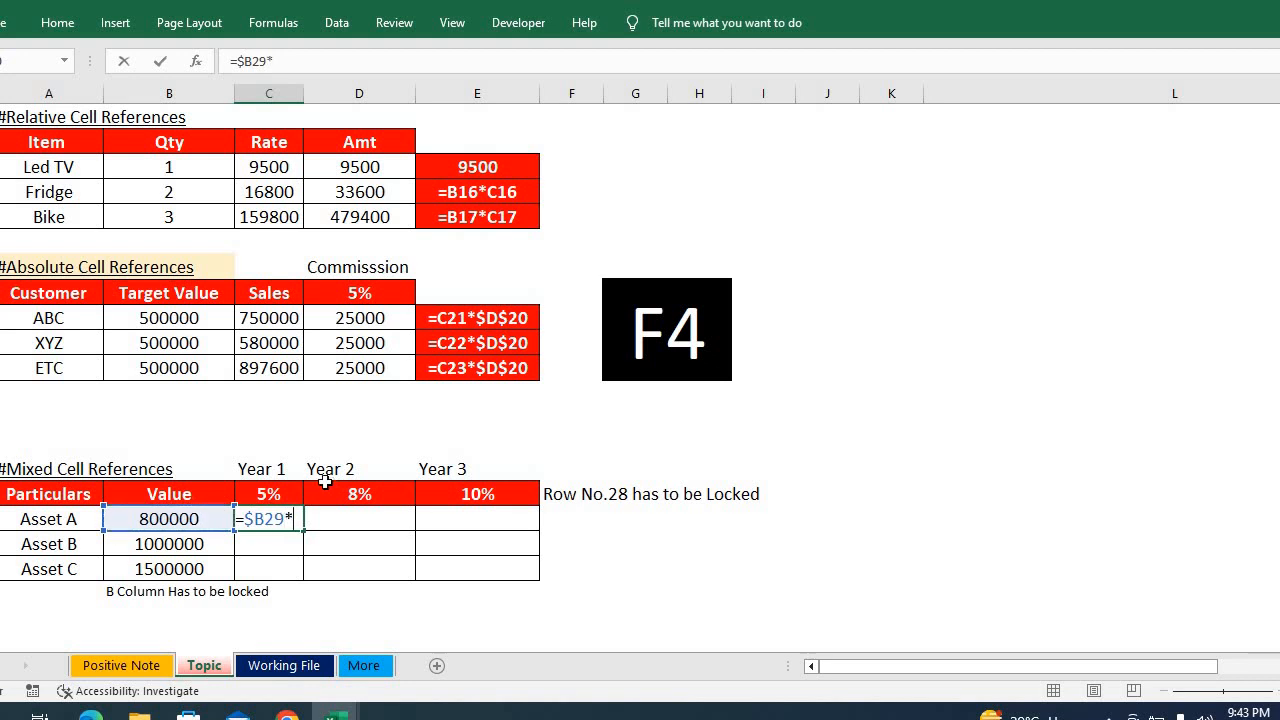
left_click(281, 492)
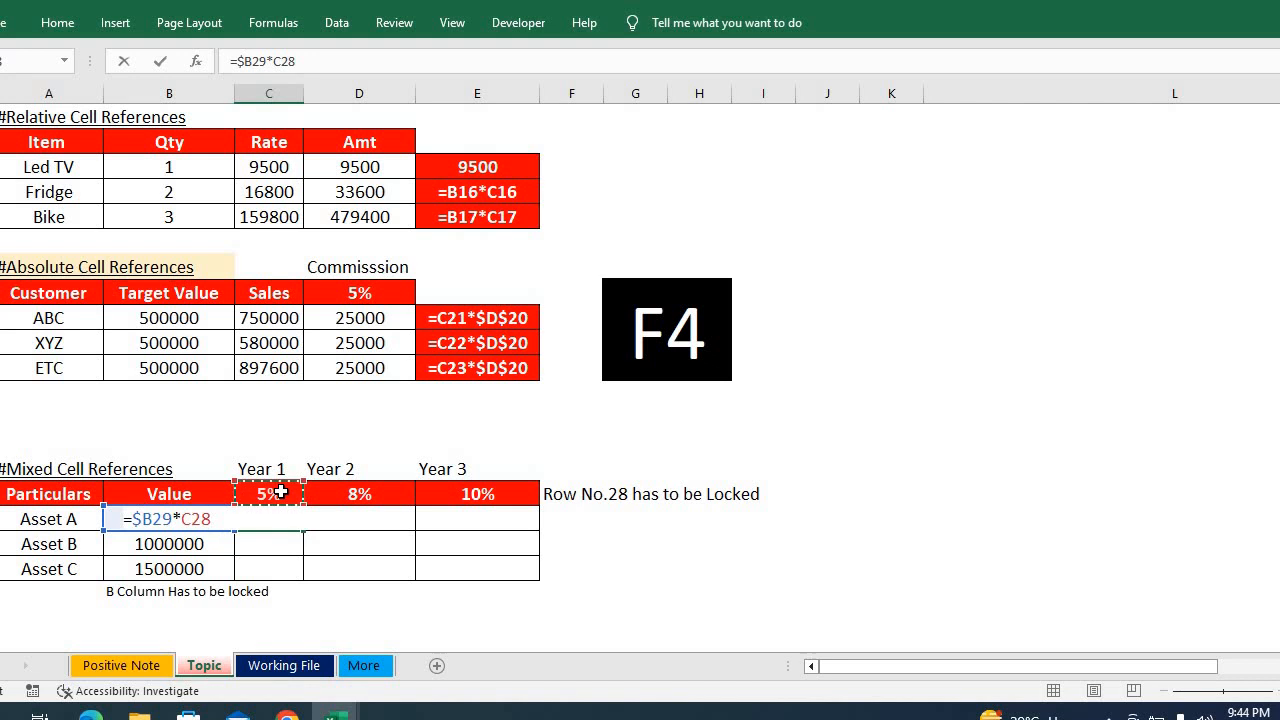
key("F4")
key("F4")
key("Return")
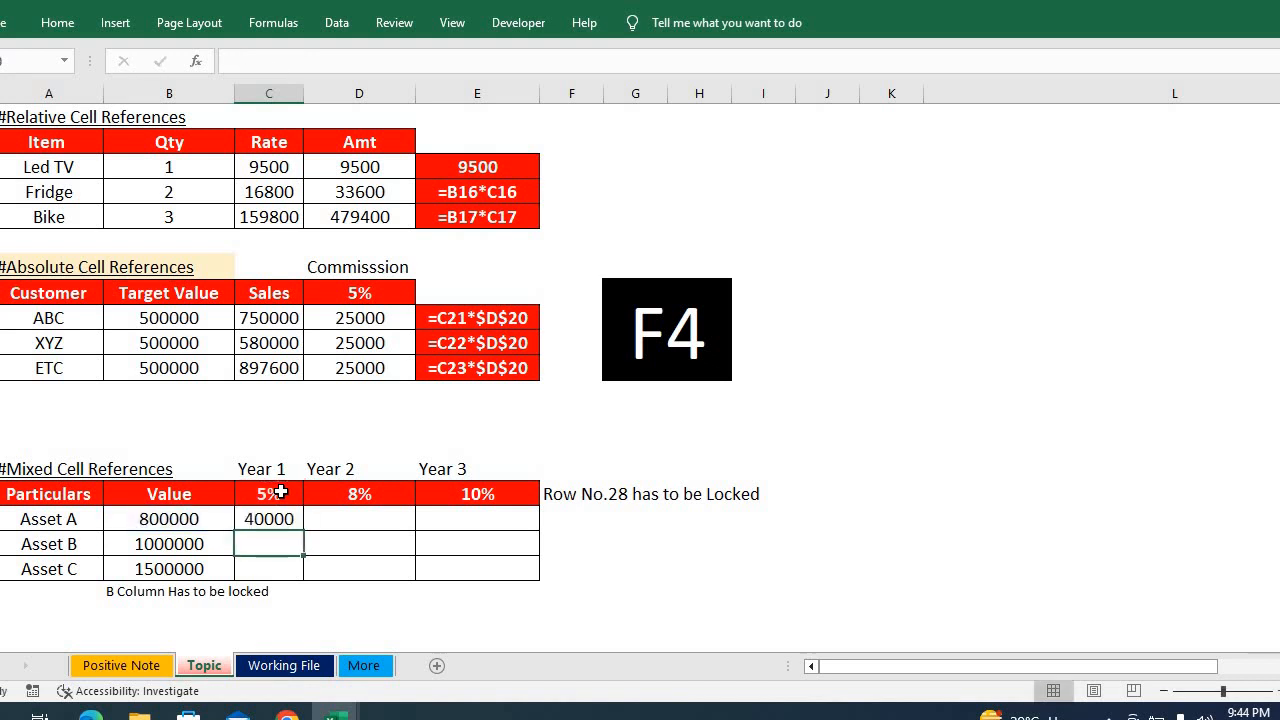
Fill the C29 formula right and down through C29:E31 for all three assets and years
key("Up")
key("F2")
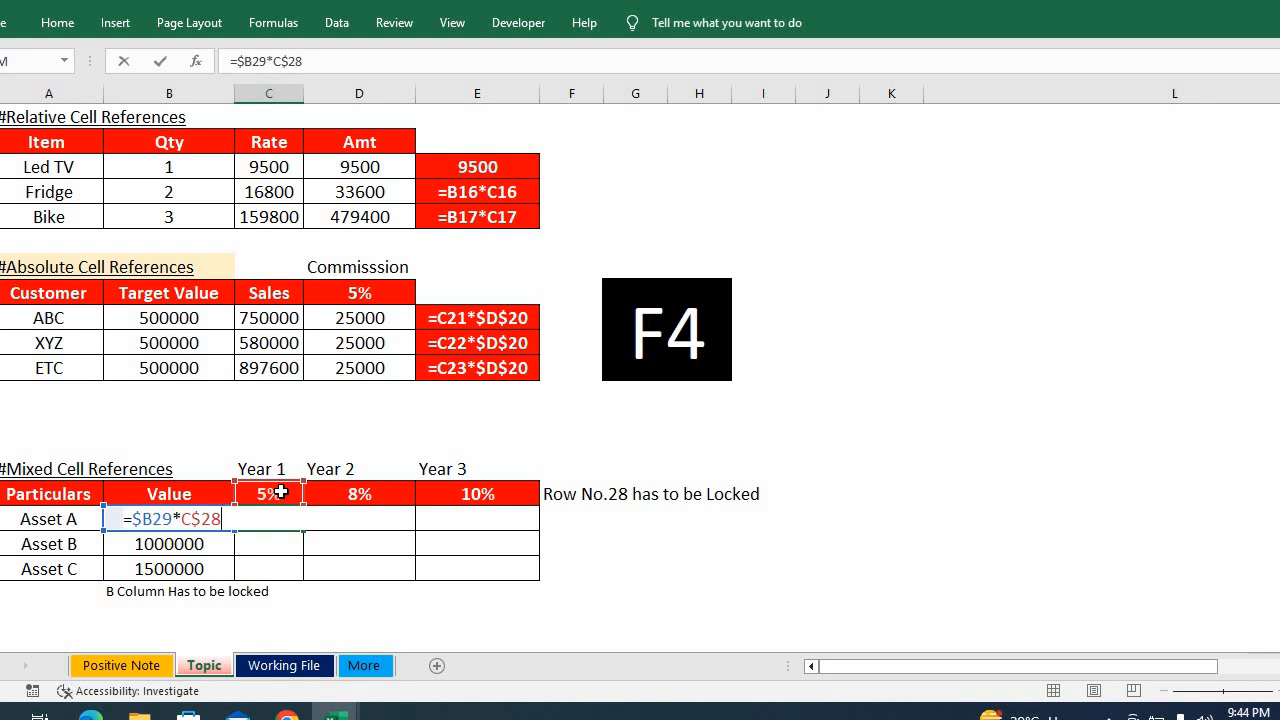
key("Escape")
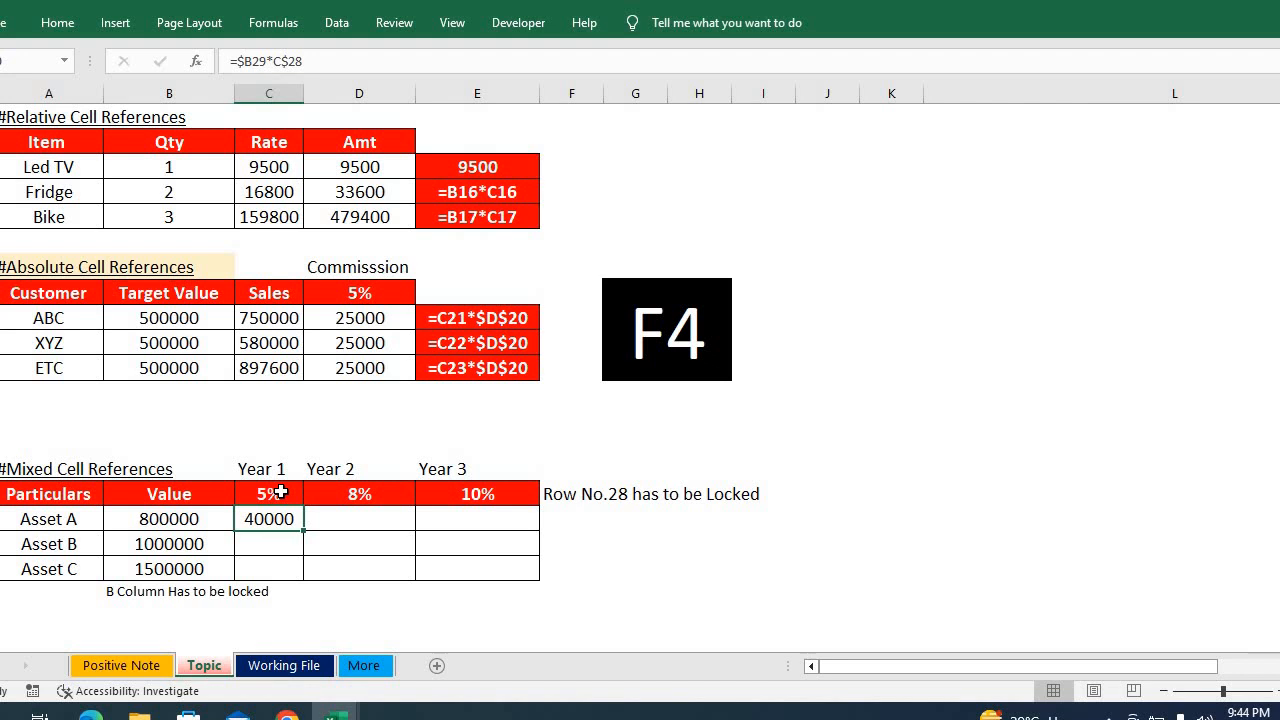
key("shift+Right")
key("shift+Right")
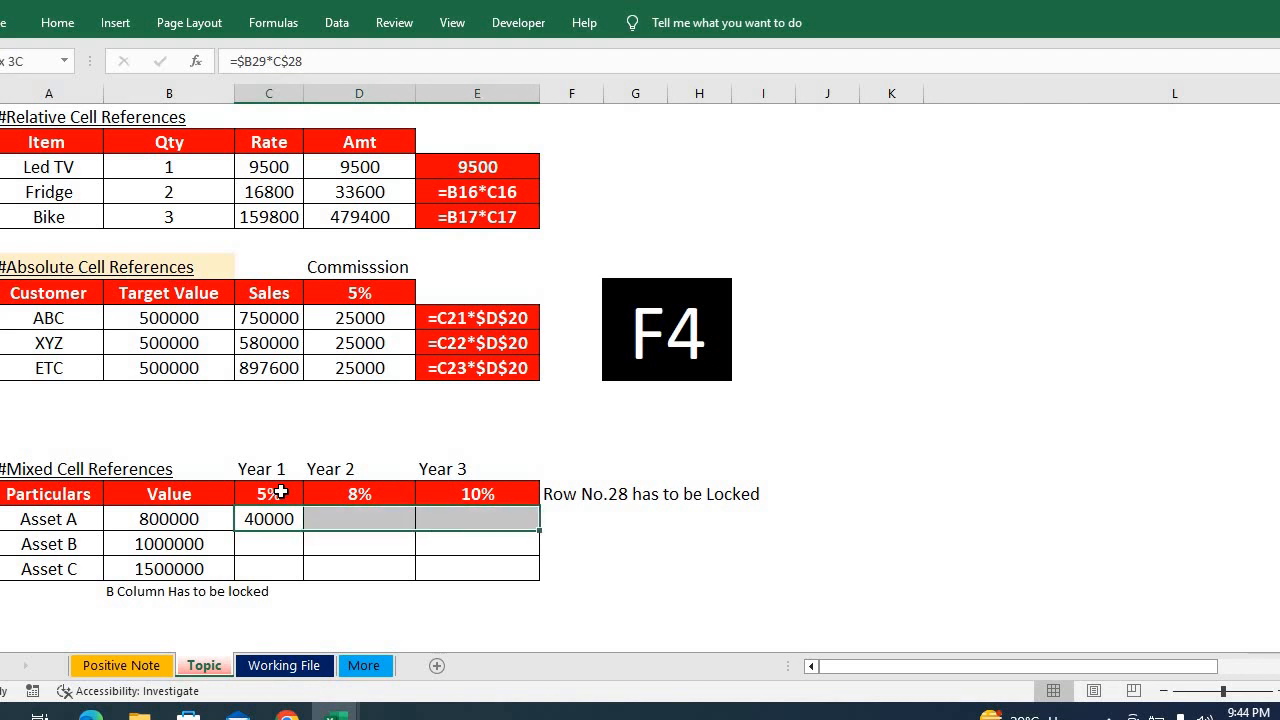
key("shift+Down")
key("shift+Down")
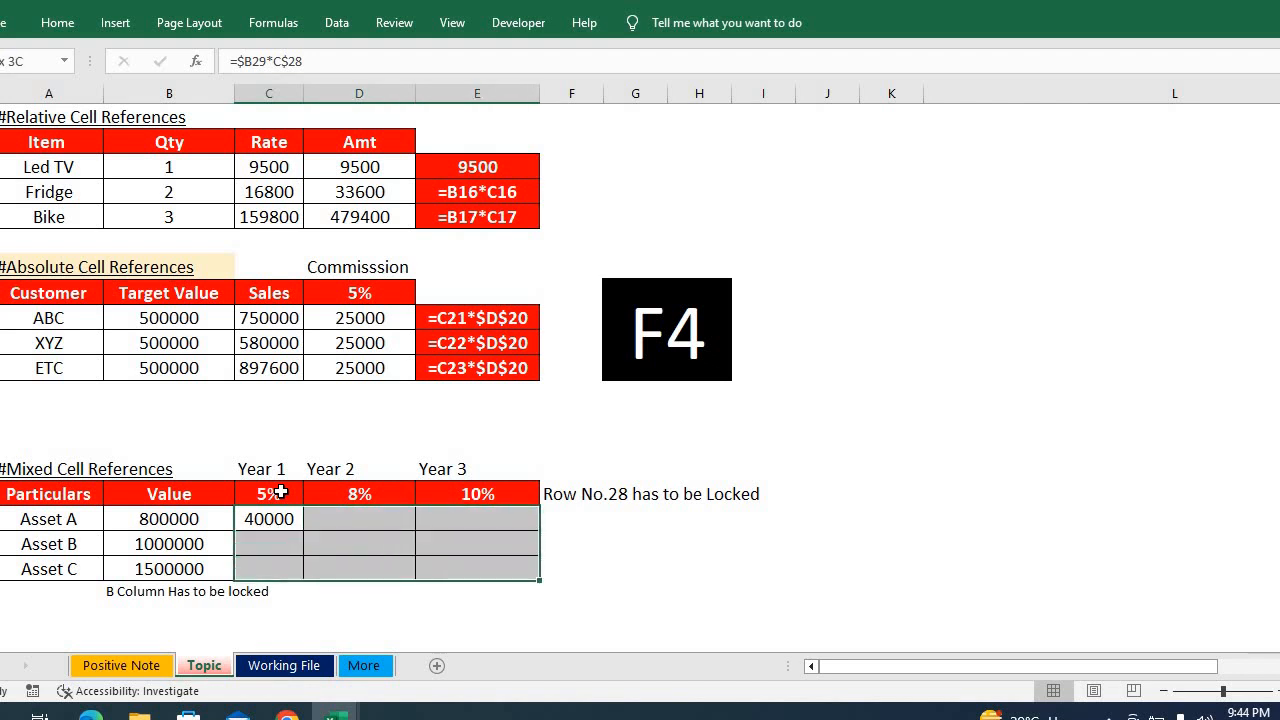
key("ctrl+r")
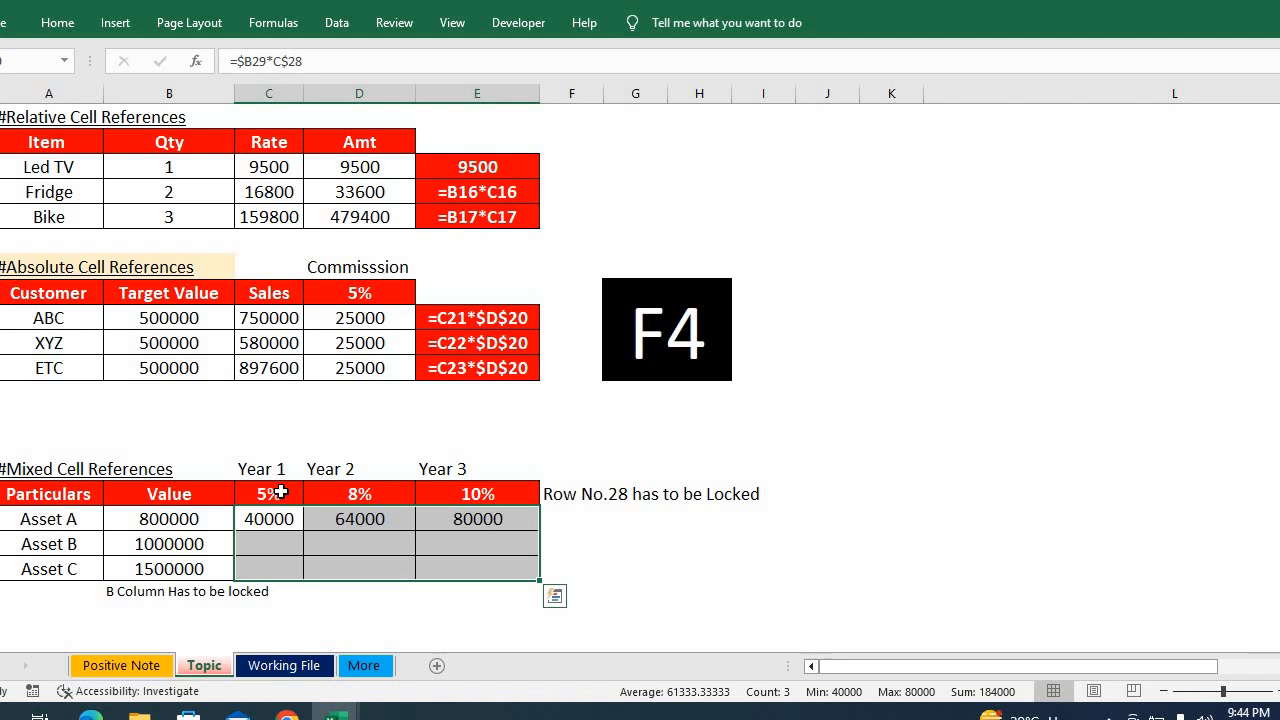
key("ctrl+d")
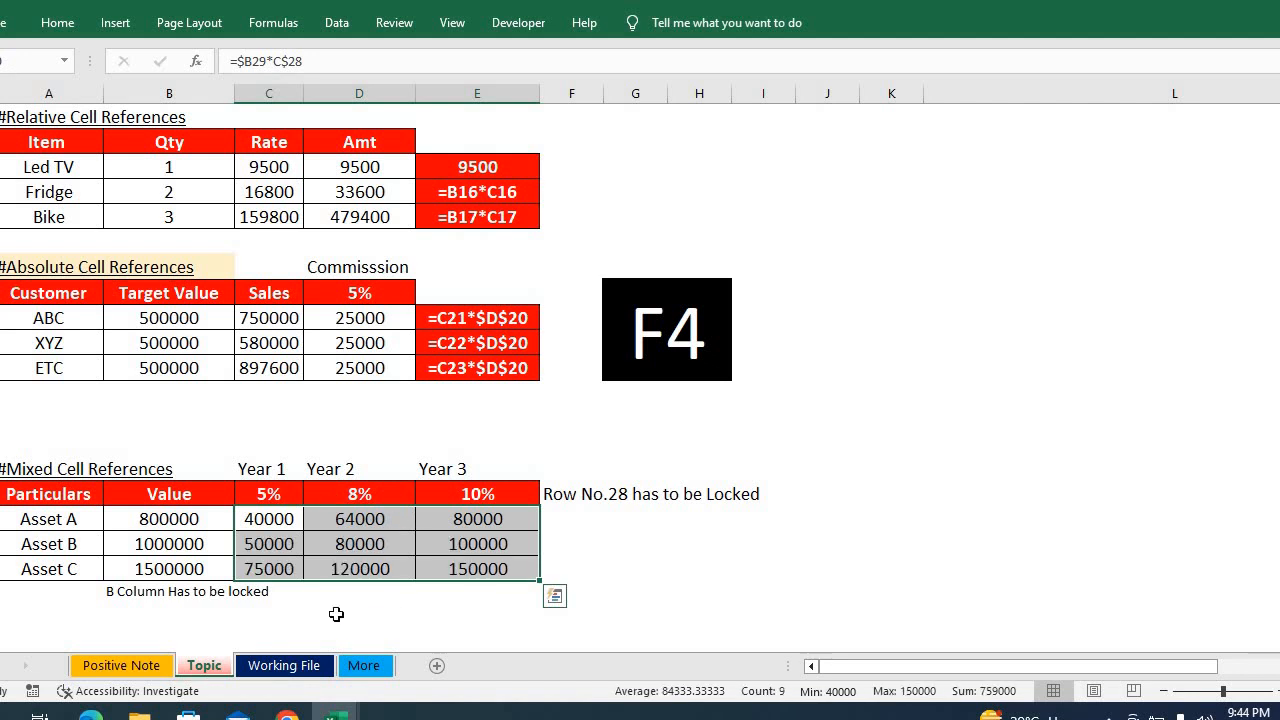
Examine the row 28 locking note, highlighting the whole of row 28 and column B to see what is locked
left_click(672, 498)
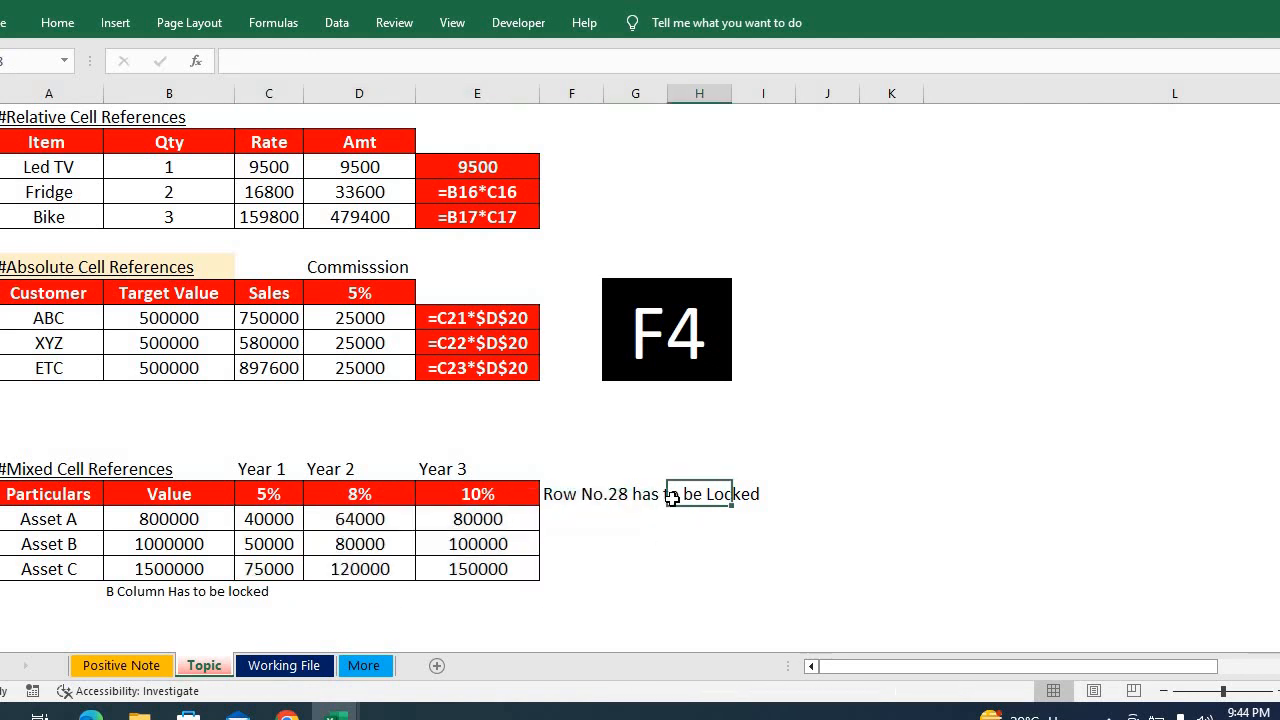
key("Left")
key("Left")
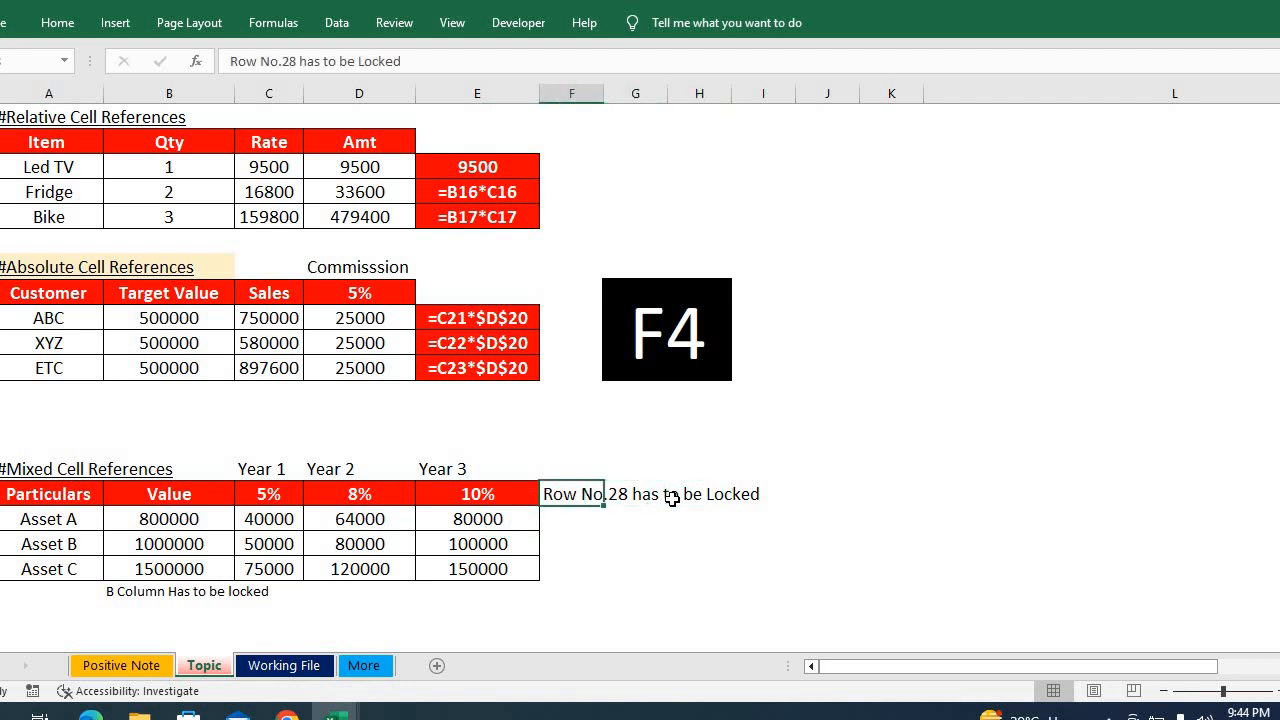
key("Down")
key("Down")
key("Down")
key("Up")
key("Up")
key("Up")
key("Right")
key("Right")
key("Left")
key("Left")
key("Left")
key("Left")
key("shift+space")
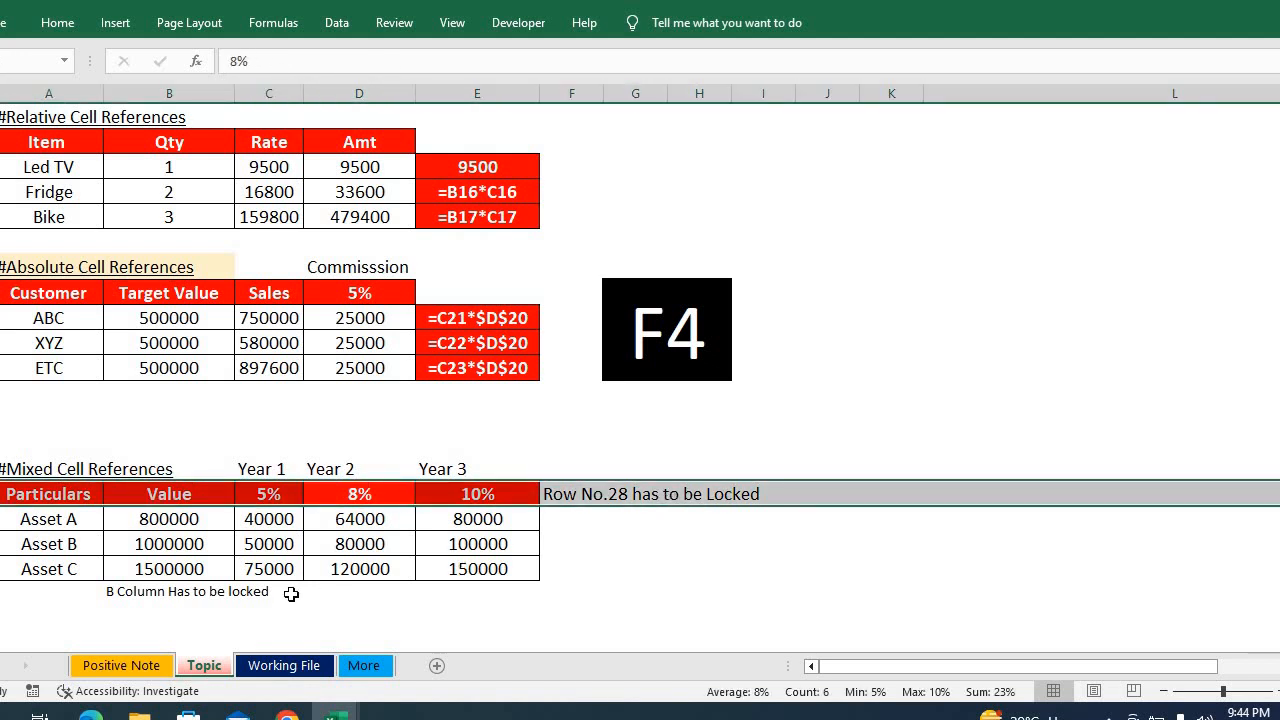
left_click(237, 578)
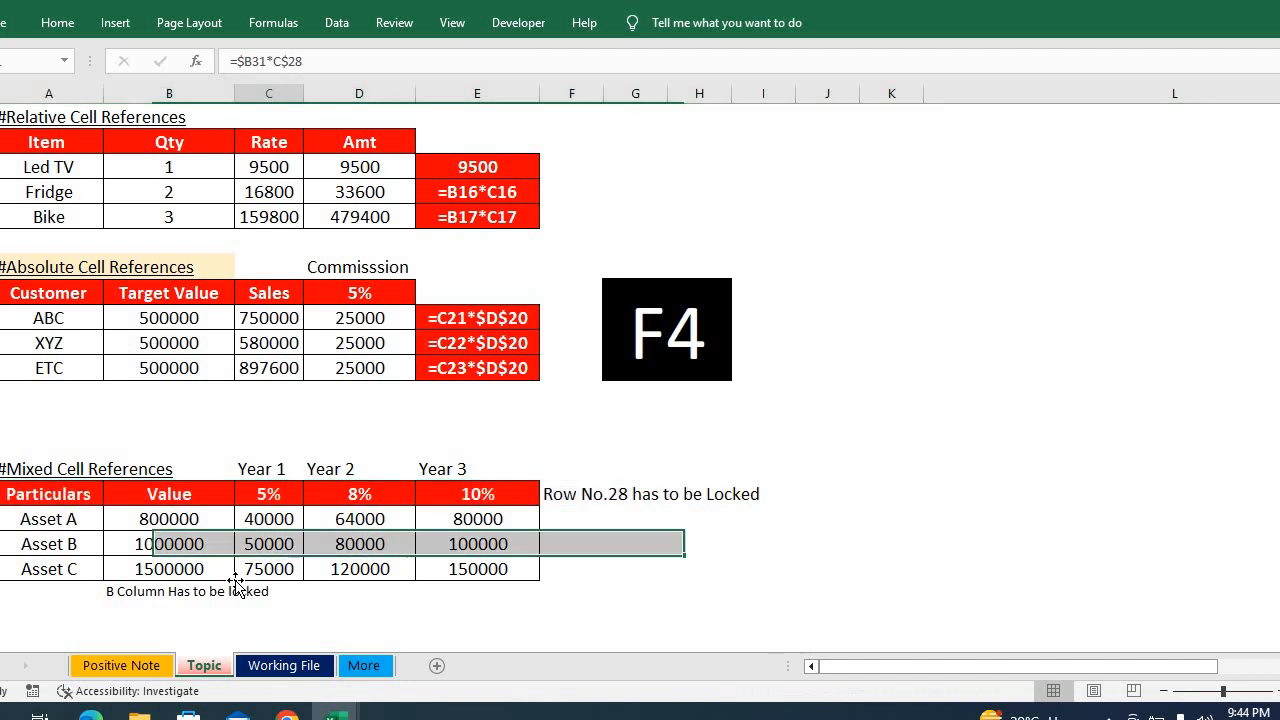
left_click(158, 85)
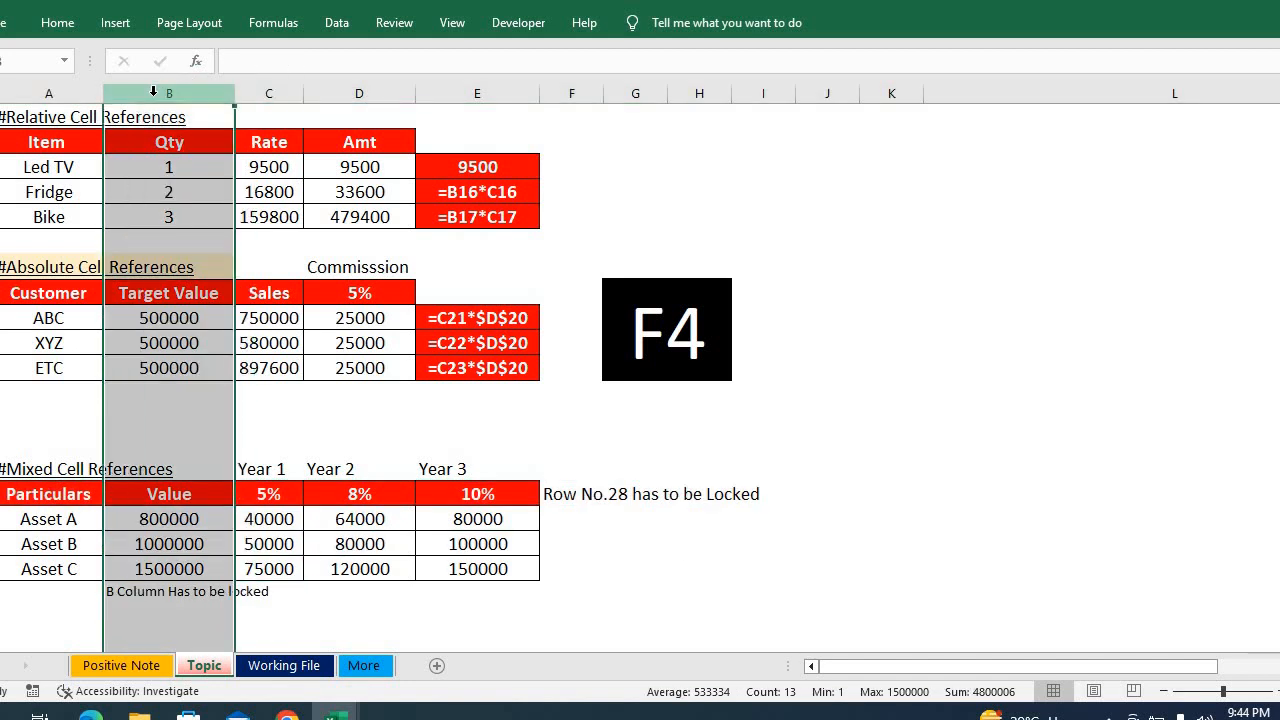
left_click(609, 497)
key("Down")
key("Down")
key("Down")
key("Down")
key("Down")
key("Down")
key("Down")
key("Down")
key("Down")
key("Down")
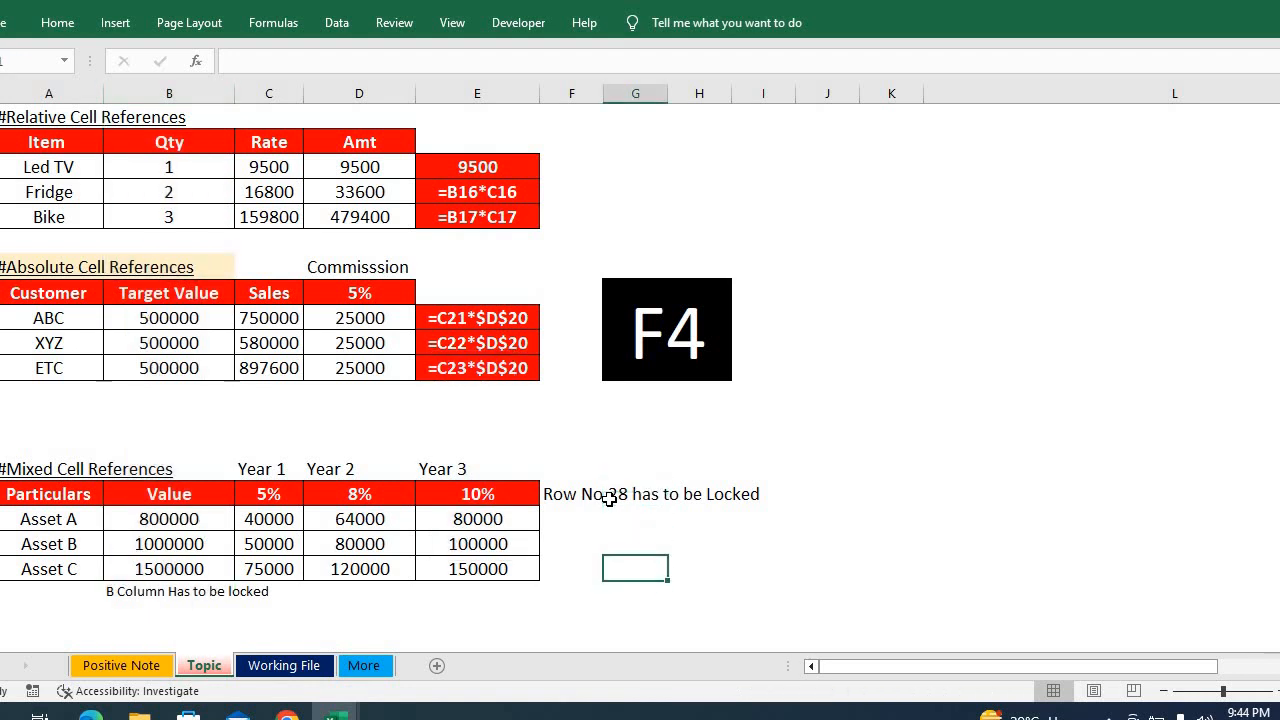
key("Down")
key("Down")
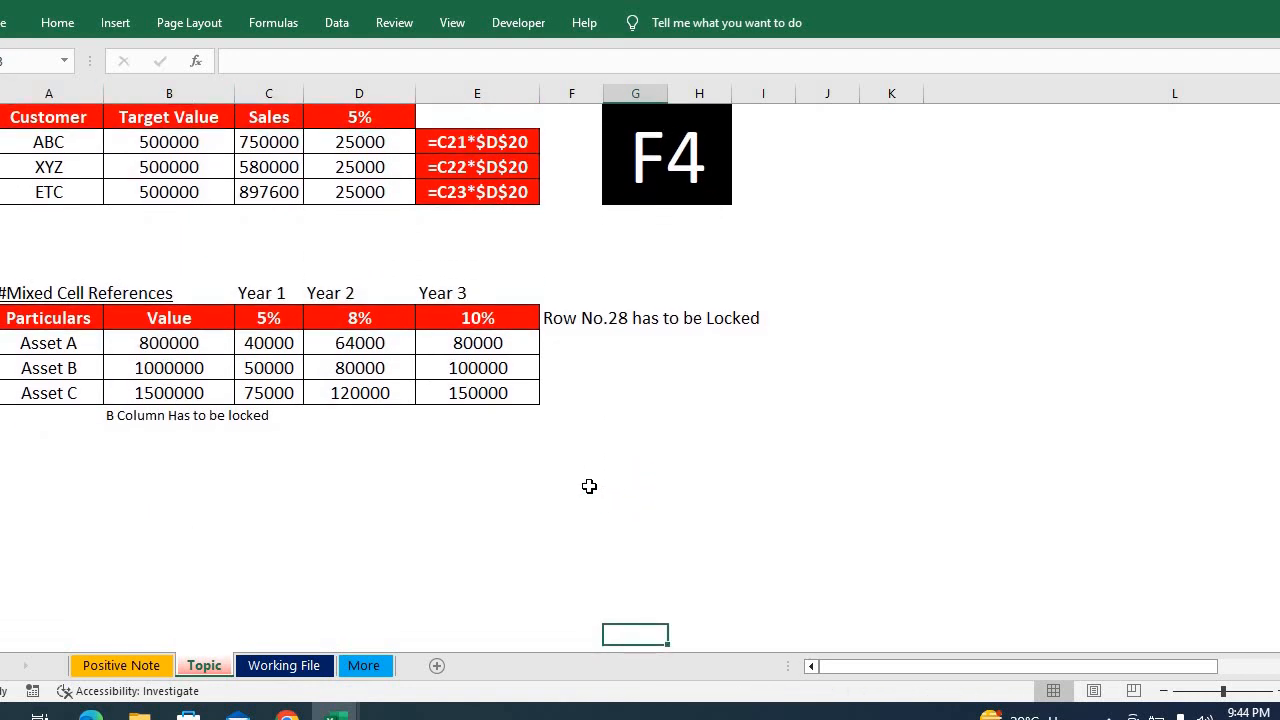
Open the Working File sheet and inspect how the January formula in F2 references the Delhi sales and the 10% rate
left_click(285, 665)
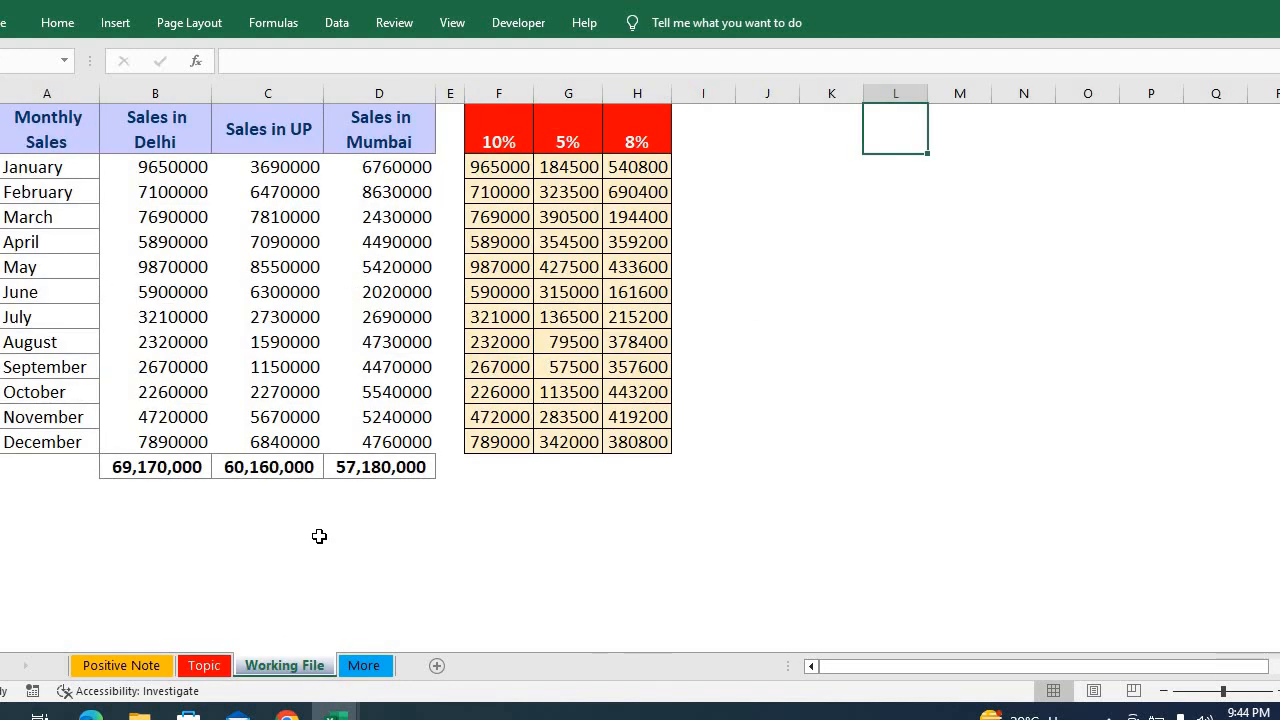
left_click(510, 168)
double_click(510, 168)
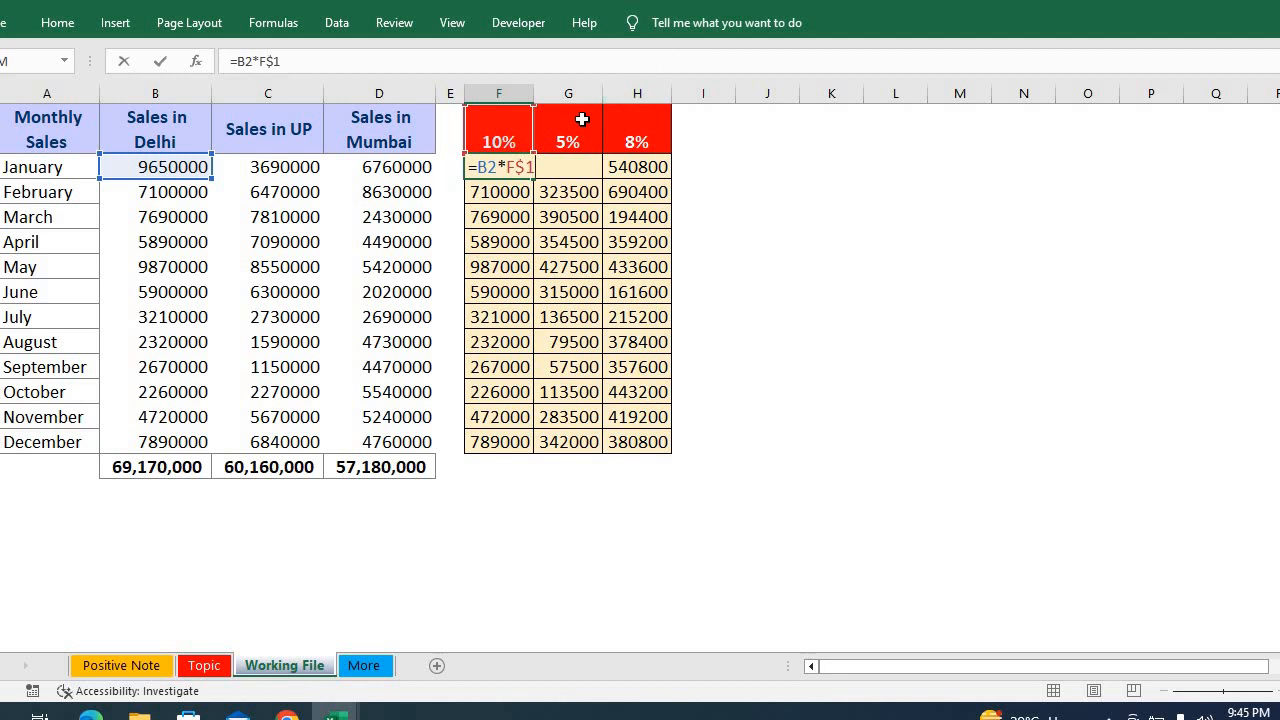
key("ctrl+Return")
left_click(635, 139)
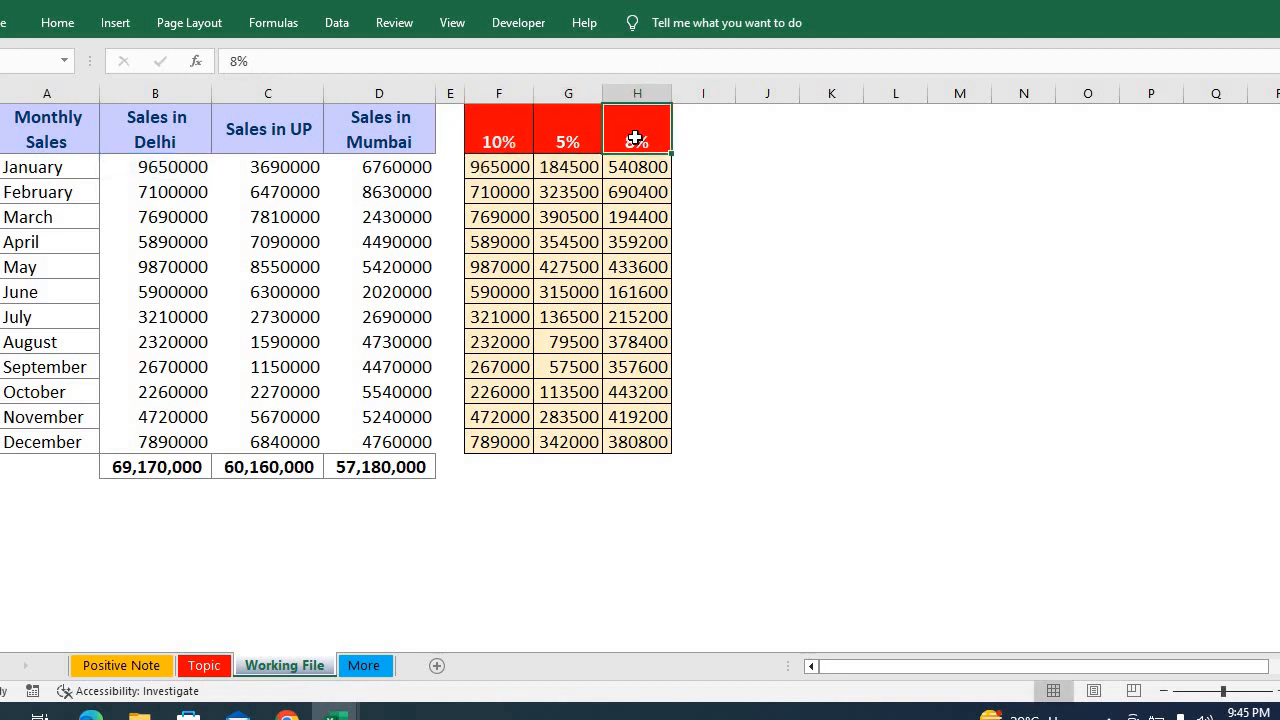
key("Down")
key("Left")
key("Left")
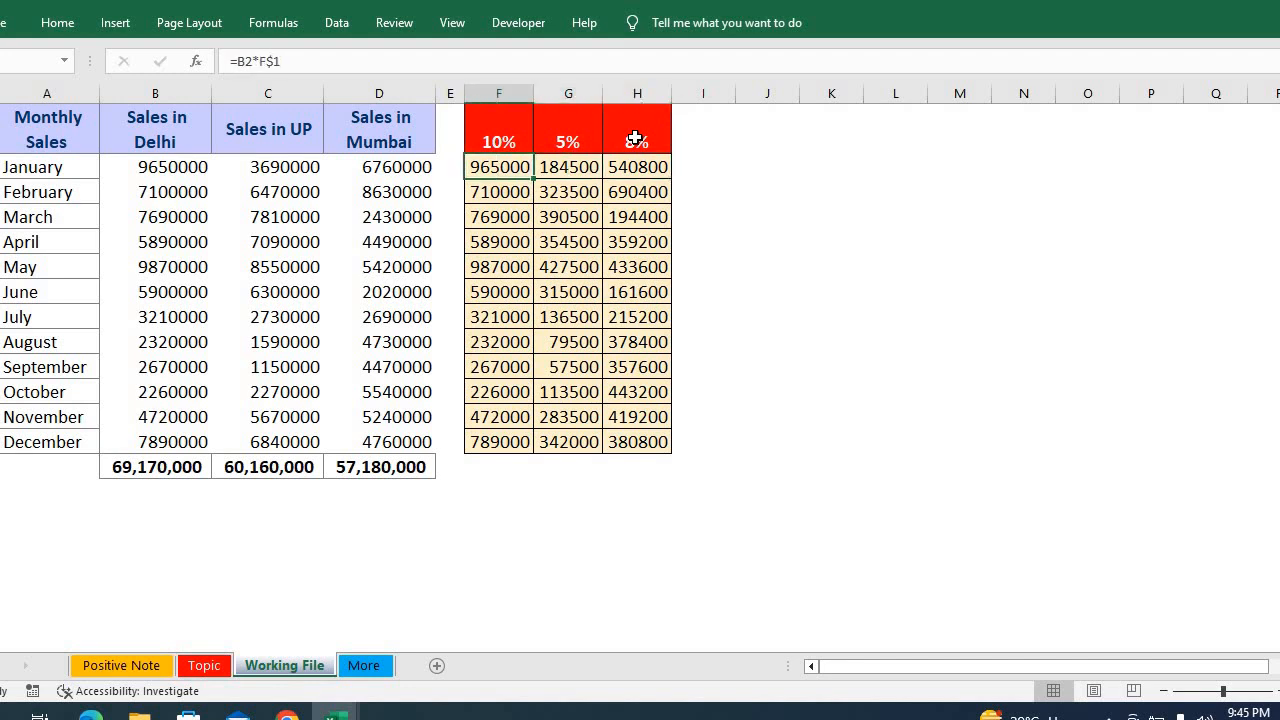
key("F2")
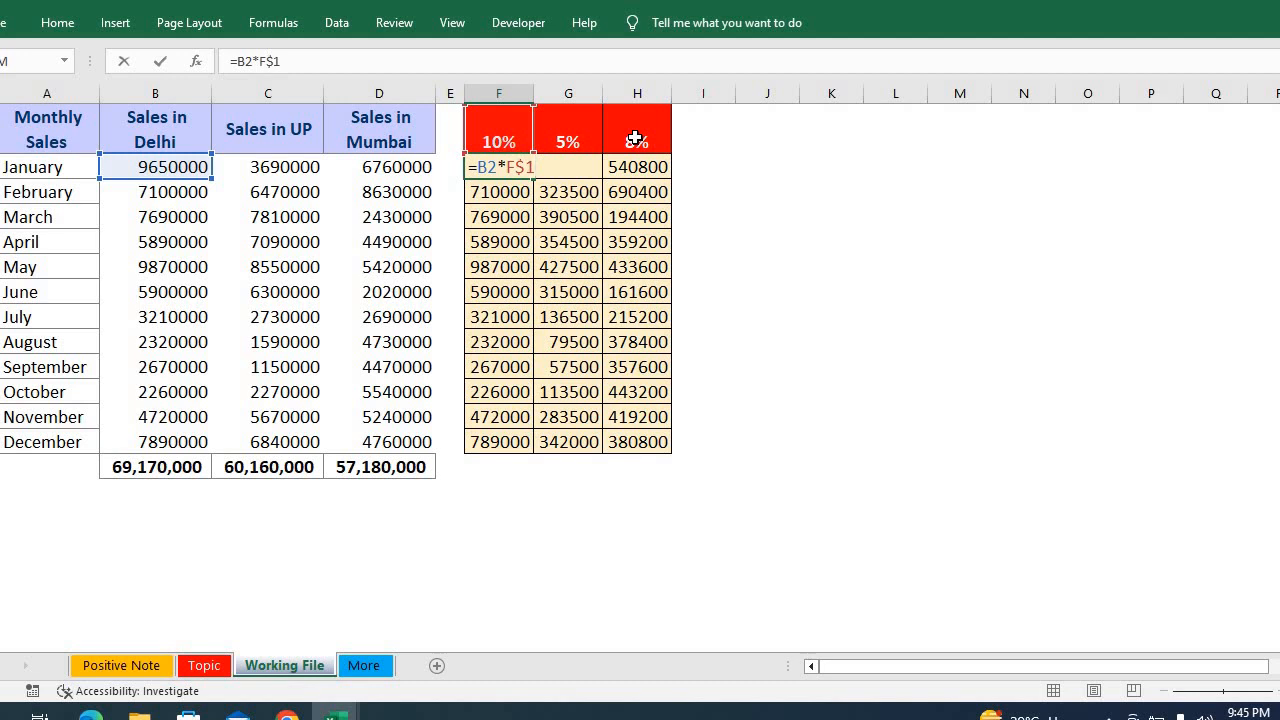
key("Return")
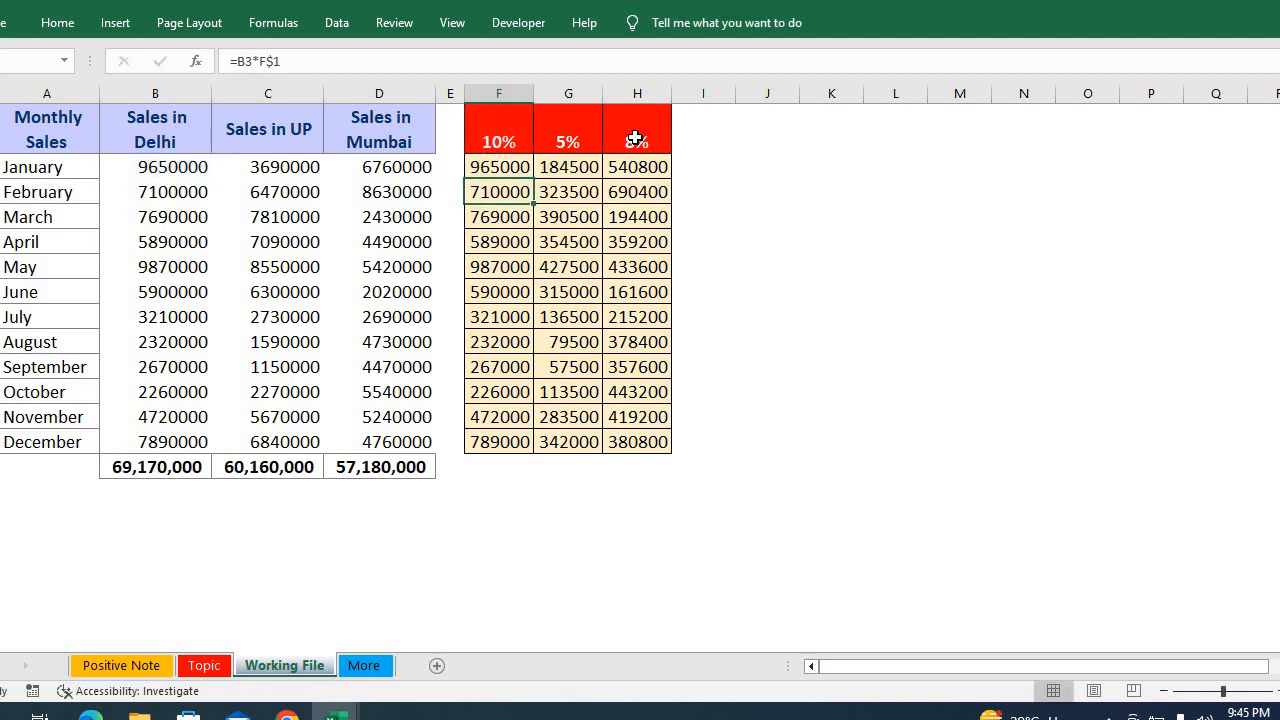
Inspect the February formula in F3 and compare the January formulas across F2:H2
key("F2")
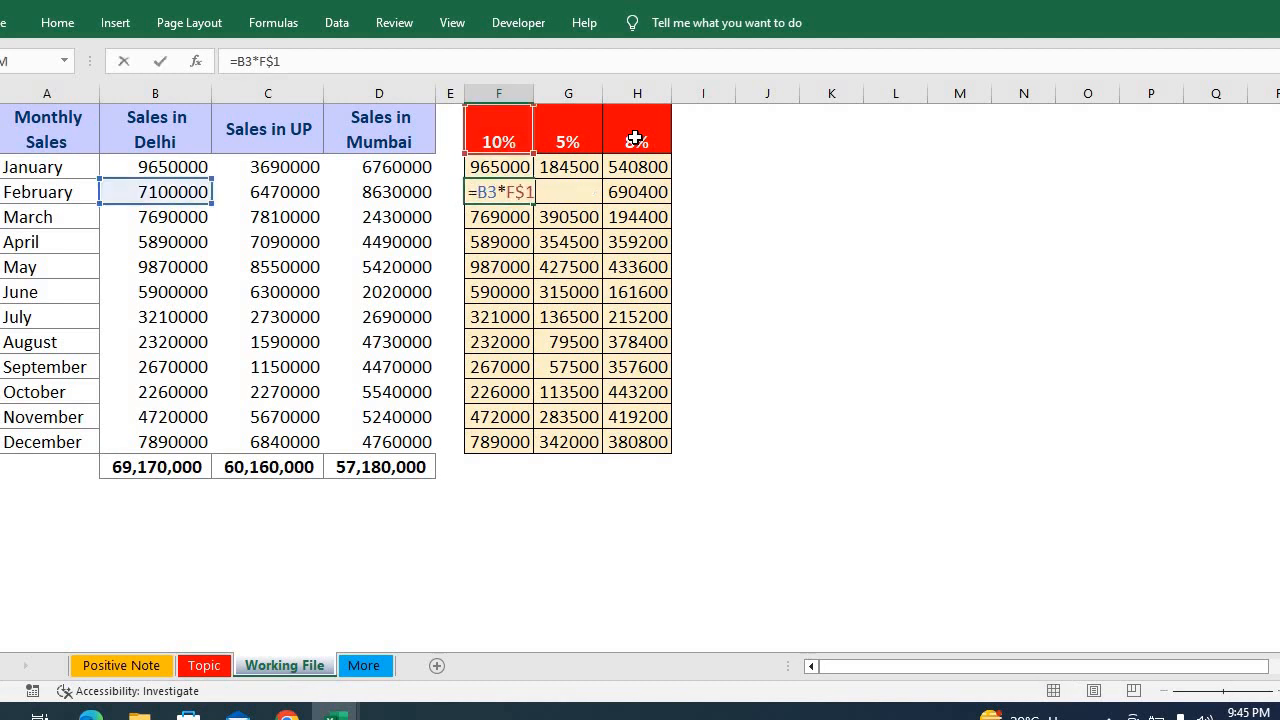
key("Return")
key("Up")
key("Up")
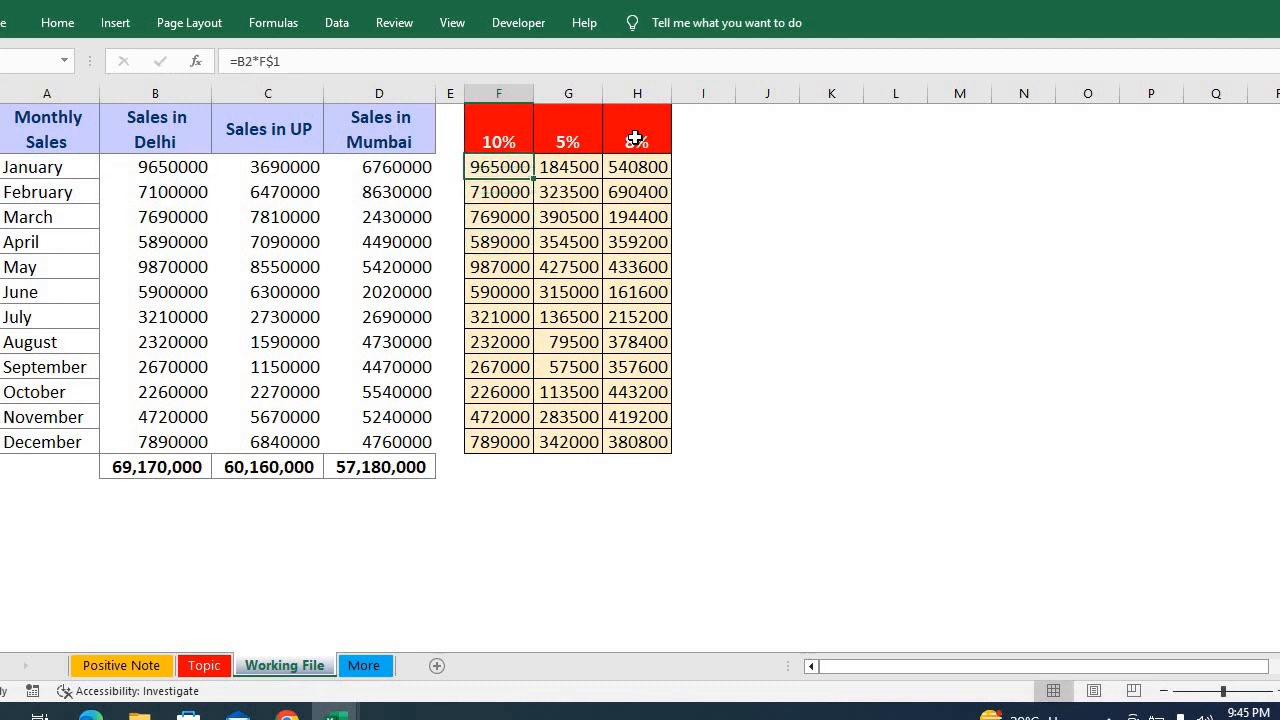
key("Right")
key("Left")
key("Right")
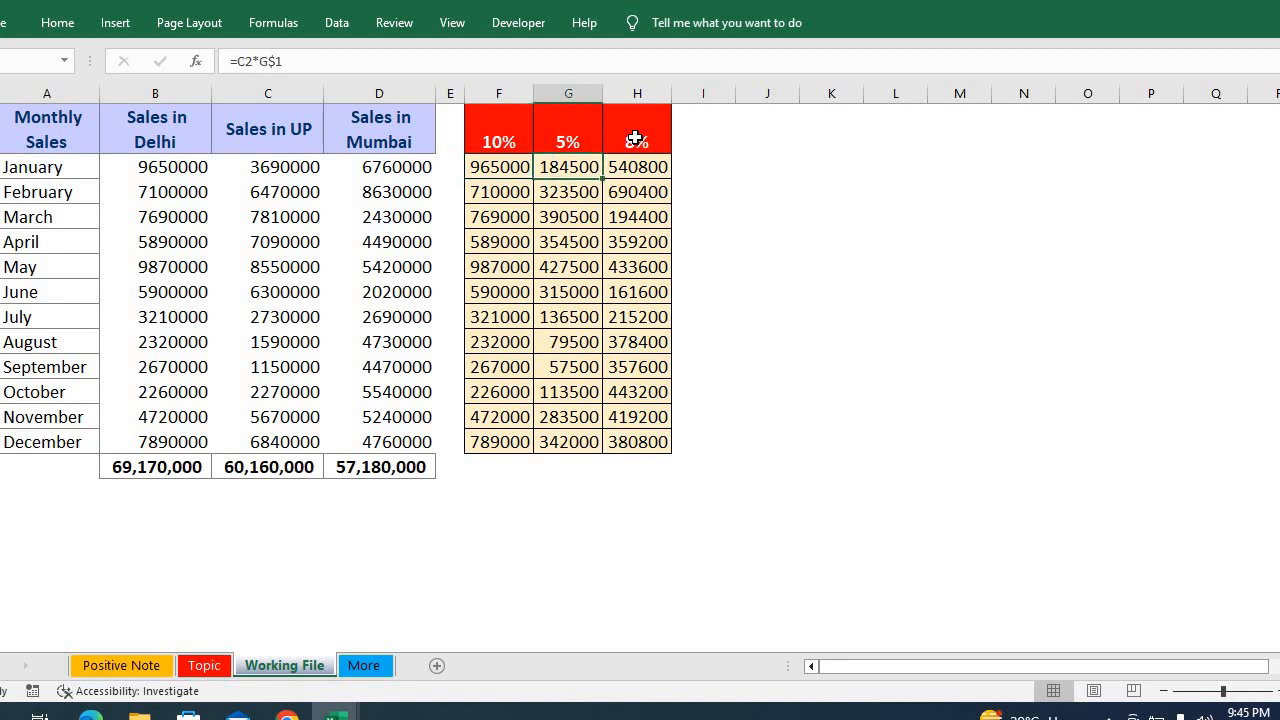
key("Right")
key("Left")
key("Left")
key("Right")
key("Left")
key("Down")
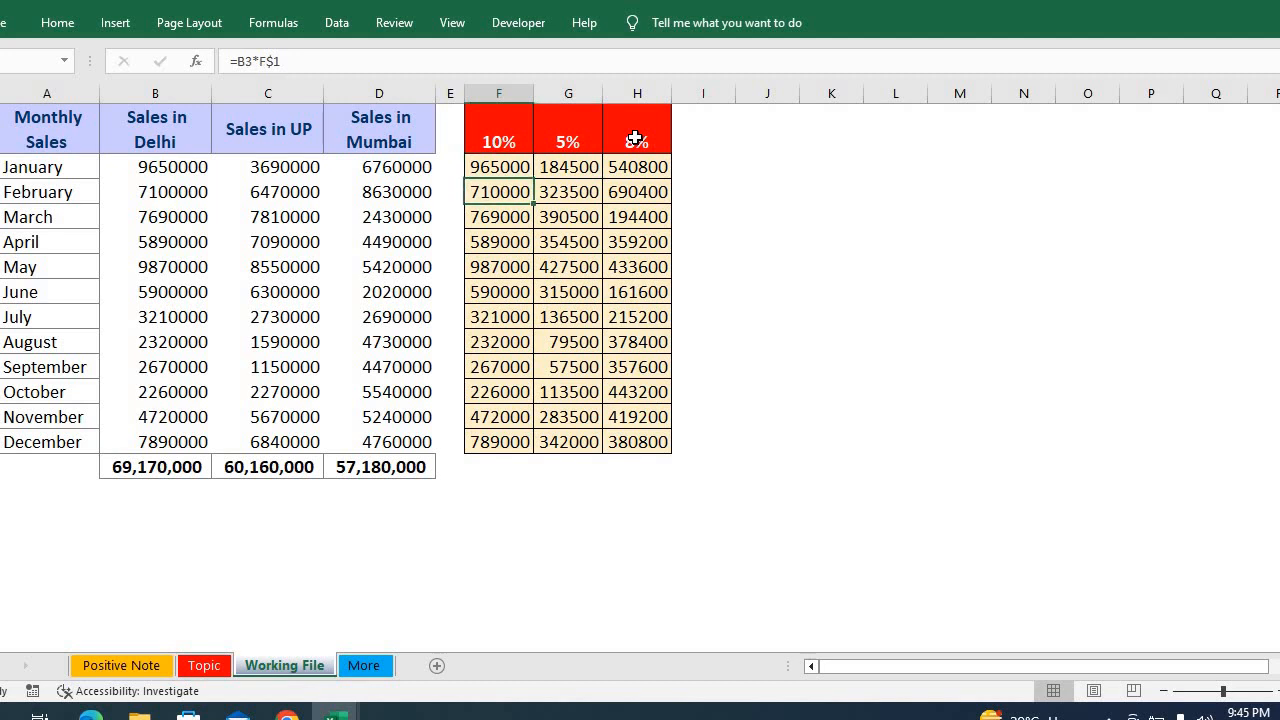
Inspect the column F formulas from January to July and the F1 rate they reference
key("Up")
key("Down")
key("Down")
key("Down")
key("Down")
key("Down")
key("Down")
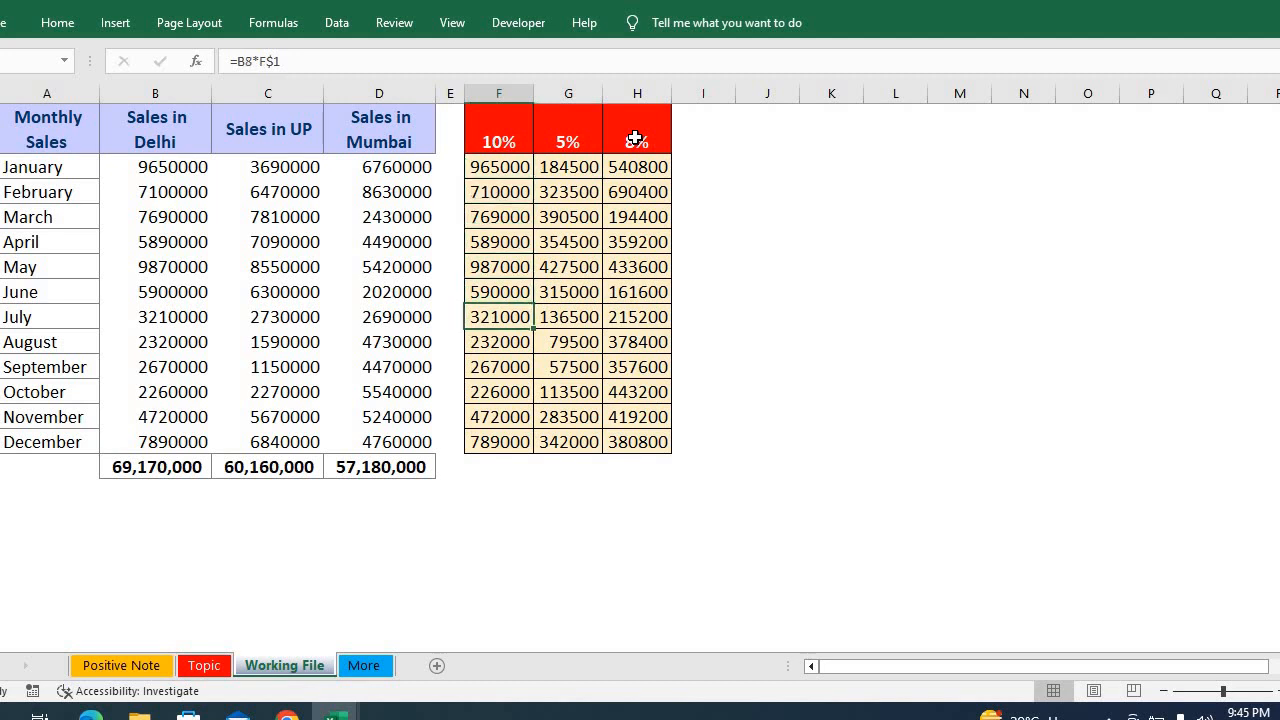
key("Up")
key("Up")
key("Up")
key("Up")
key("Up")
key("Up")
key("Up")
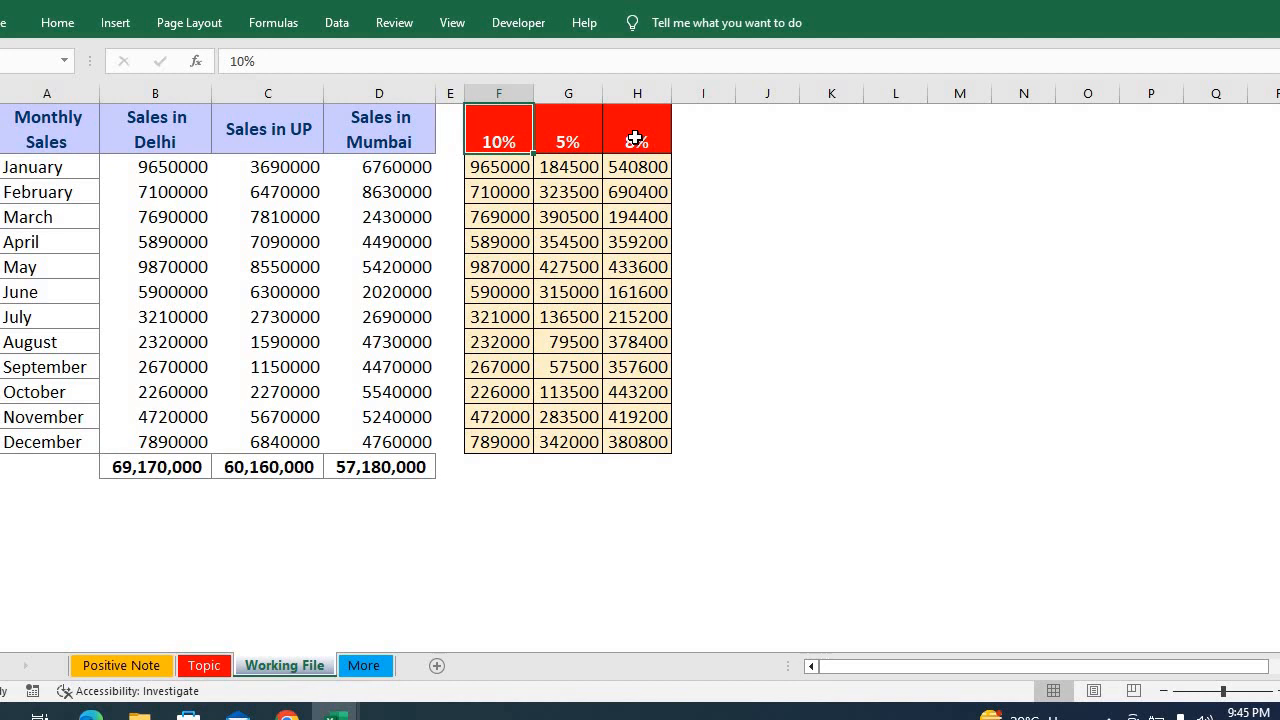
Recheck the column F formulas from January to June, and compare them with the February UP formula in G3
key("Down")
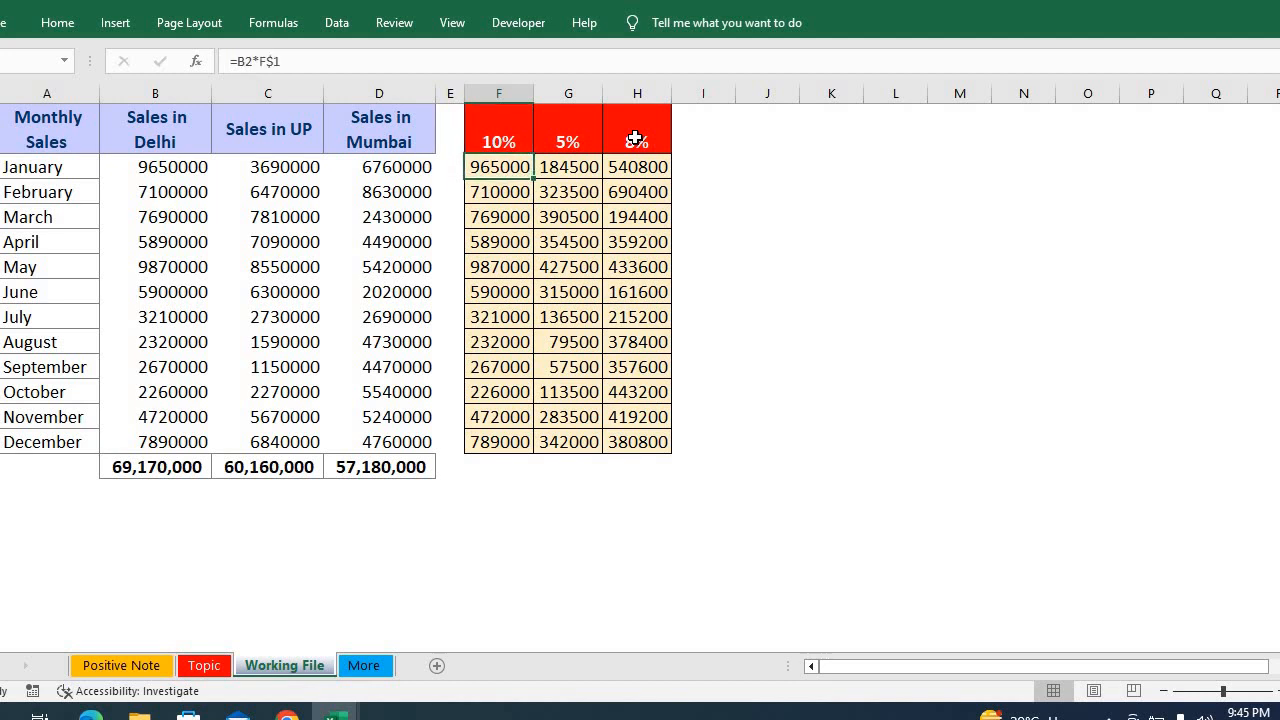
key("Down")
key("Down")
key("Down")
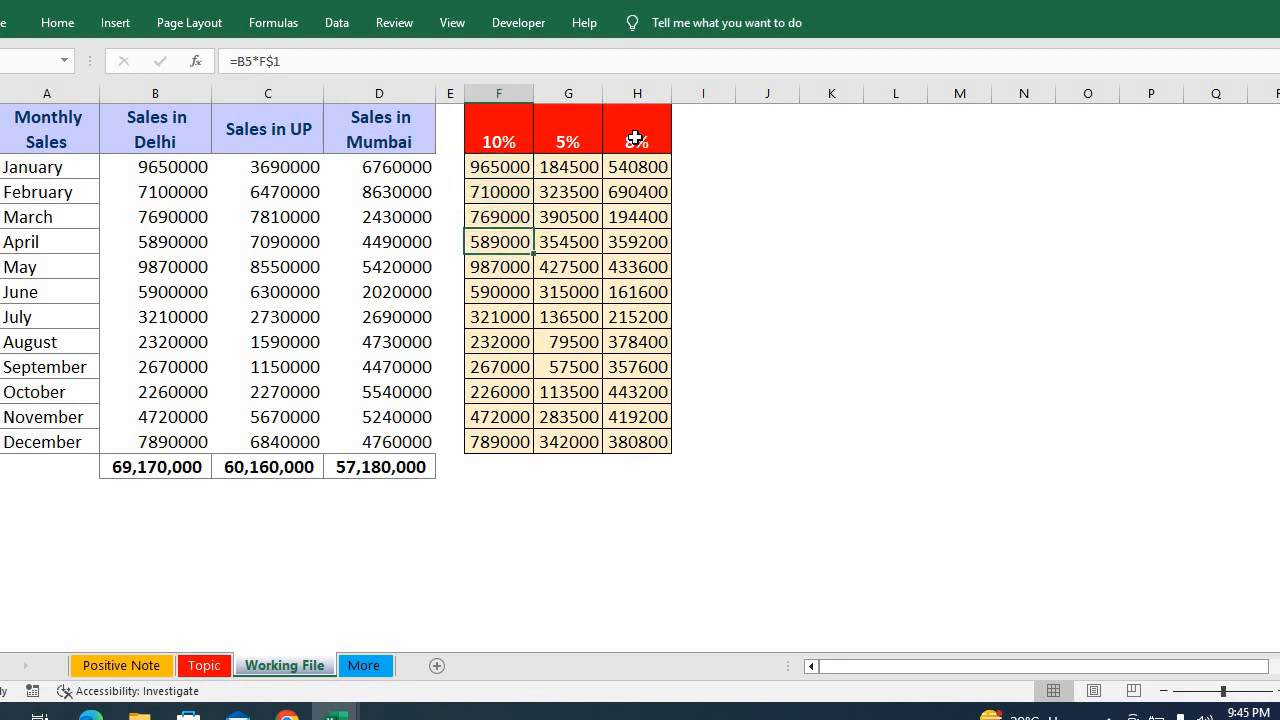
key("Down")
key("Down")
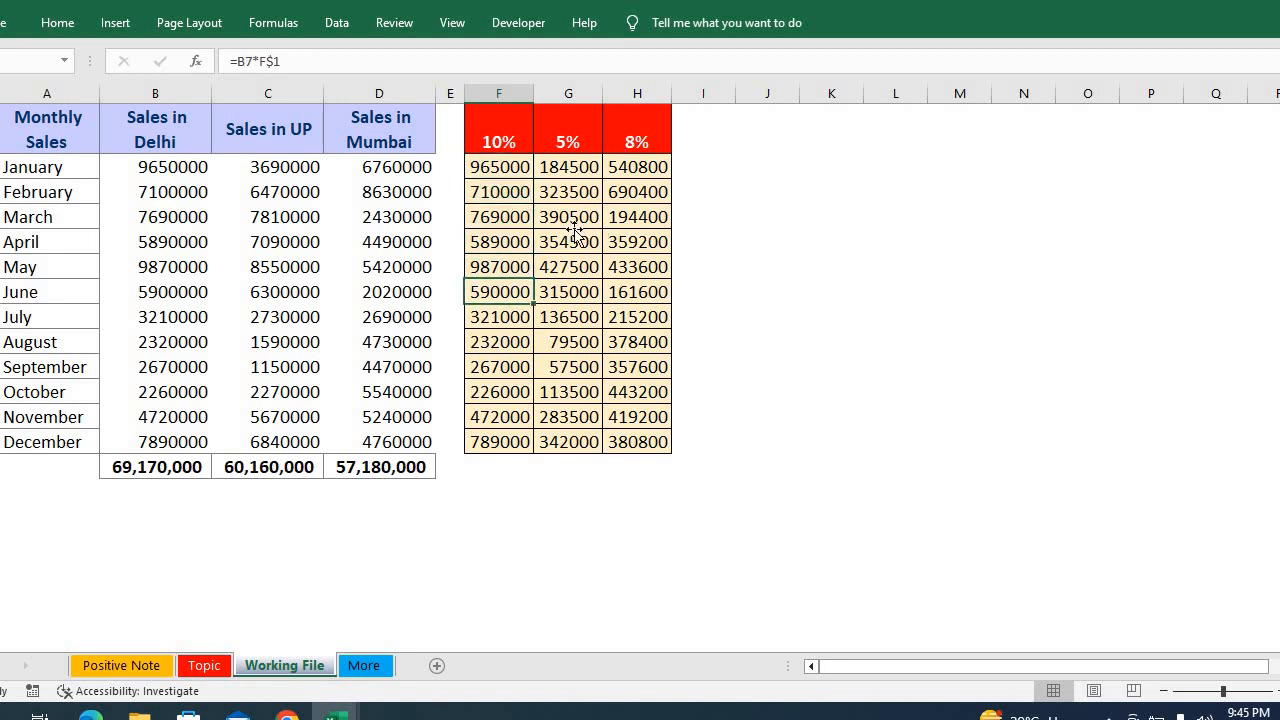
key("Right")
key("Up")
key("Up")
key("Up")
key("Up")
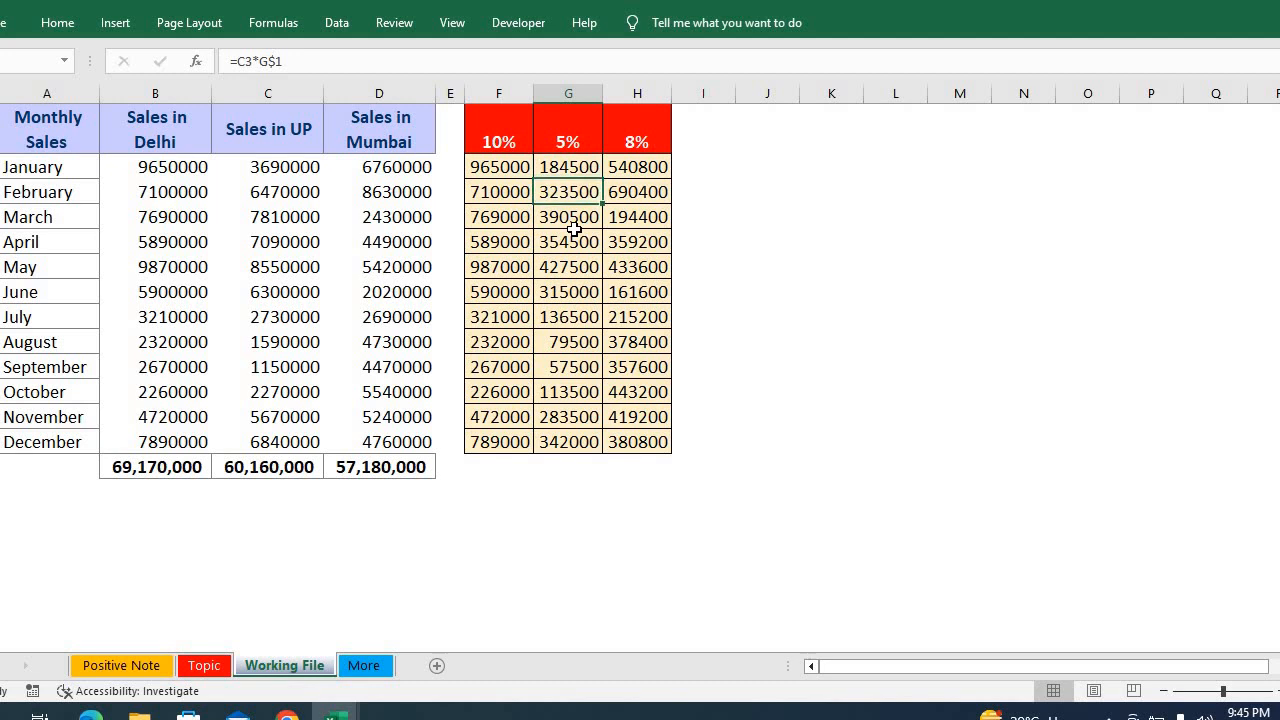
Clear all monthly percentage formulas from F2:H13
key("Left")
key("Left")
key("Up")
key("Right")
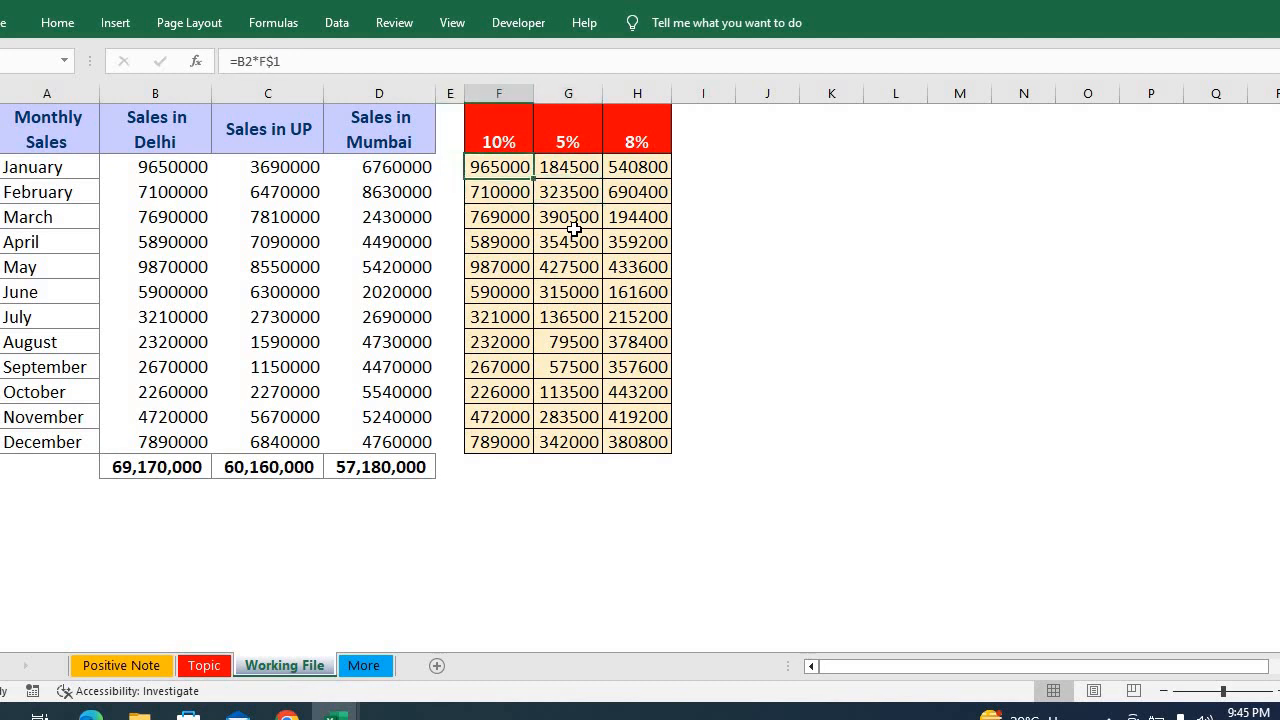
key("shift+Down")
key("shift+Down")
key("shift+Right")
key("shift+Right")
key("shift+Down")
key("shift+Down")
key("shift+Down")
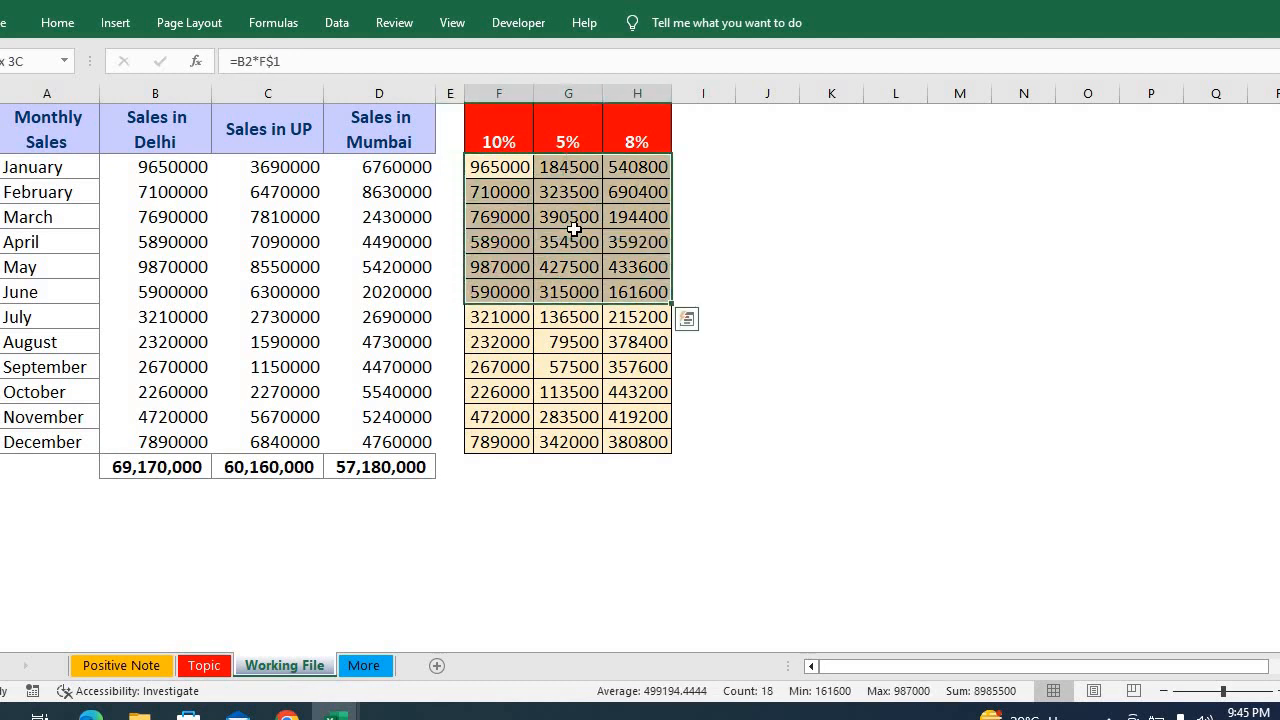
key("shift+Down")
key("shift+Down")
key("shift+Down")
key("shift+Down")
key("shift+Down")
key("shift+Down")
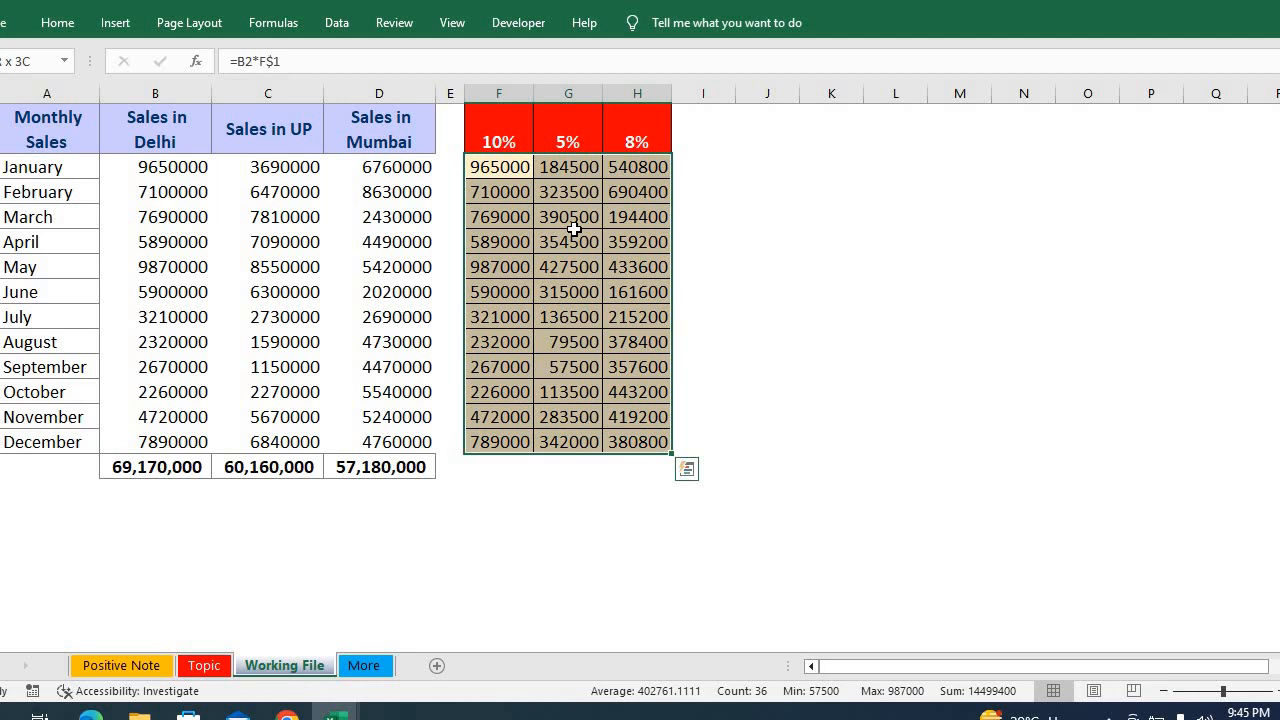
key("Delete")
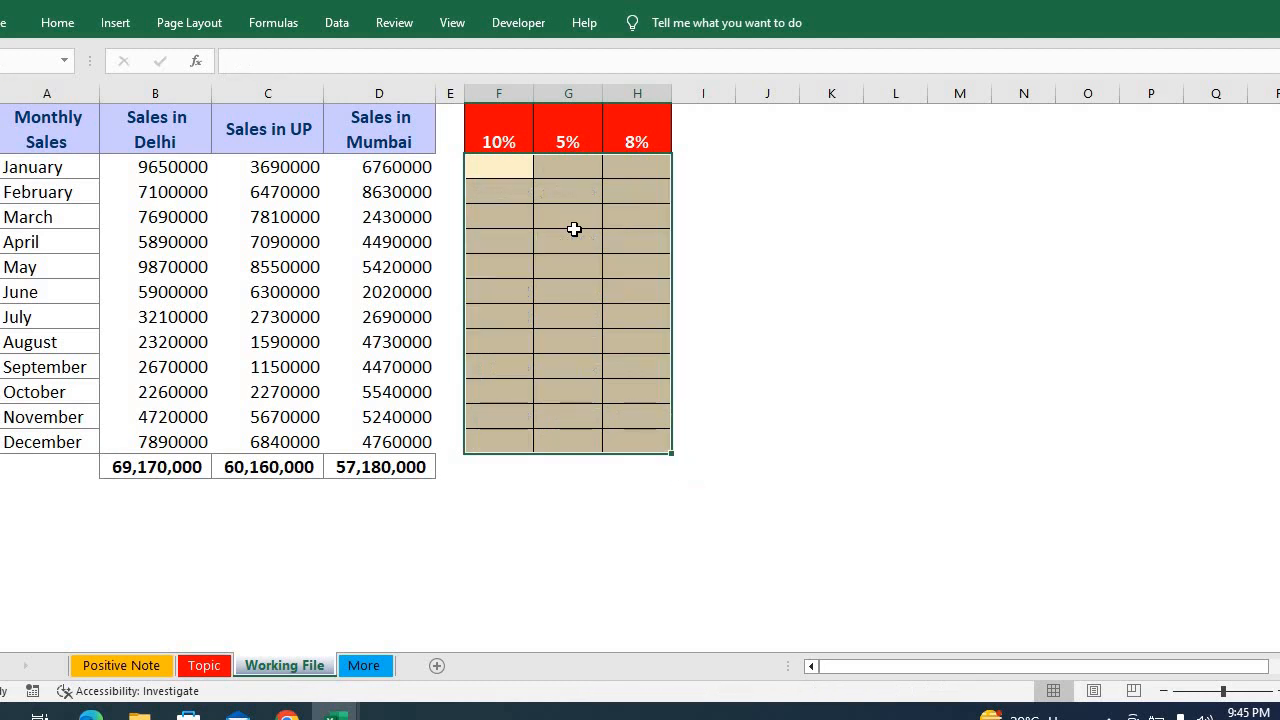
Enter the formula =B2*F$1 in F2 for January's Delhi sales, locking the row of the rate
left_click(503, 166)
type("=")
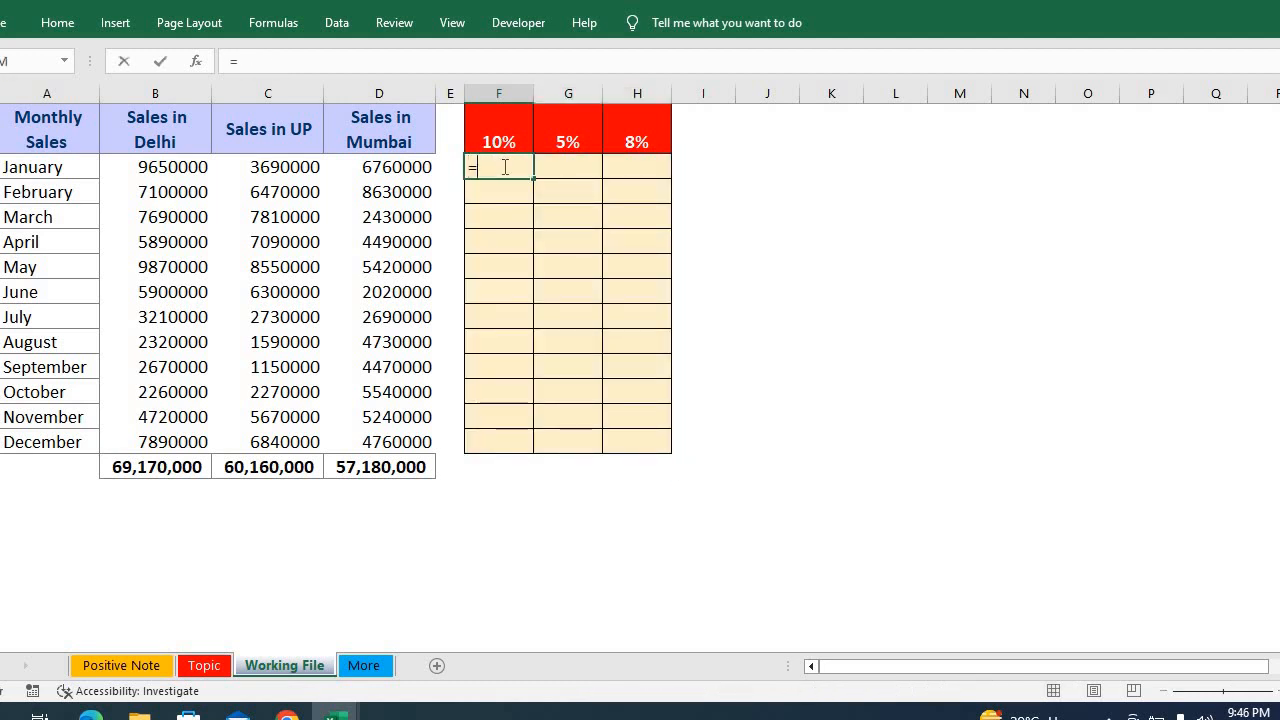
left_click(186, 169)
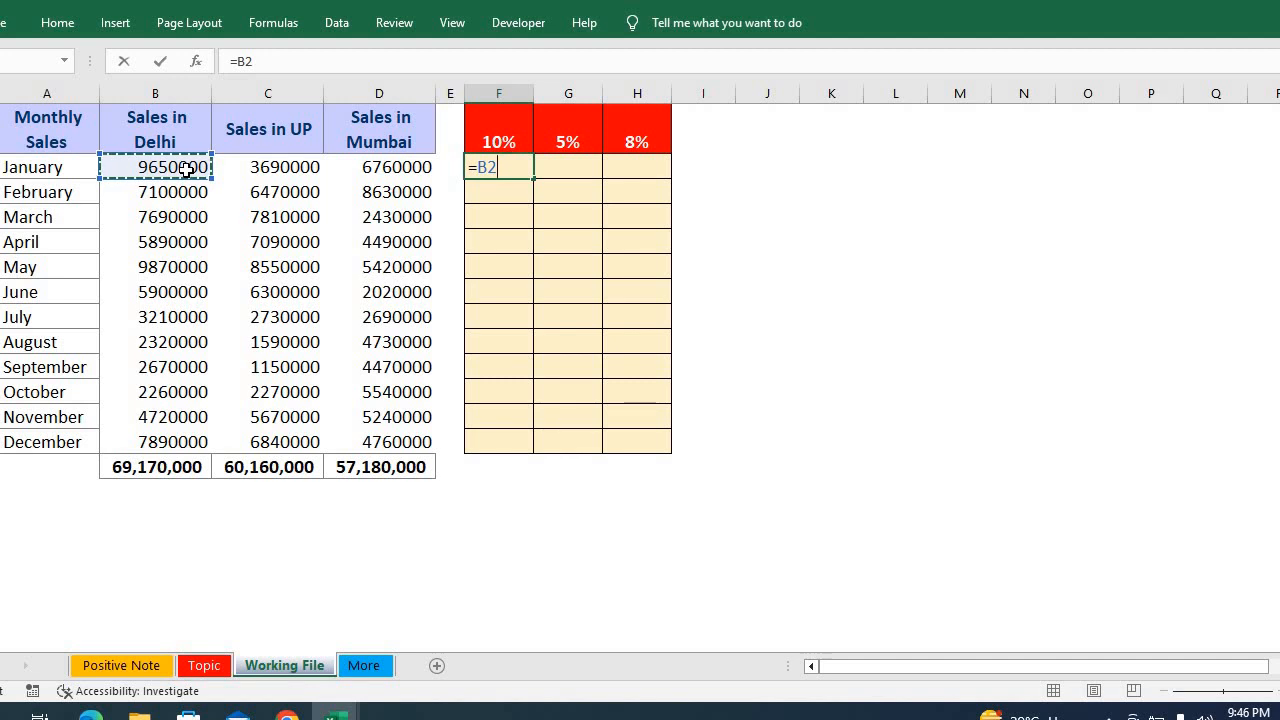
type("*")
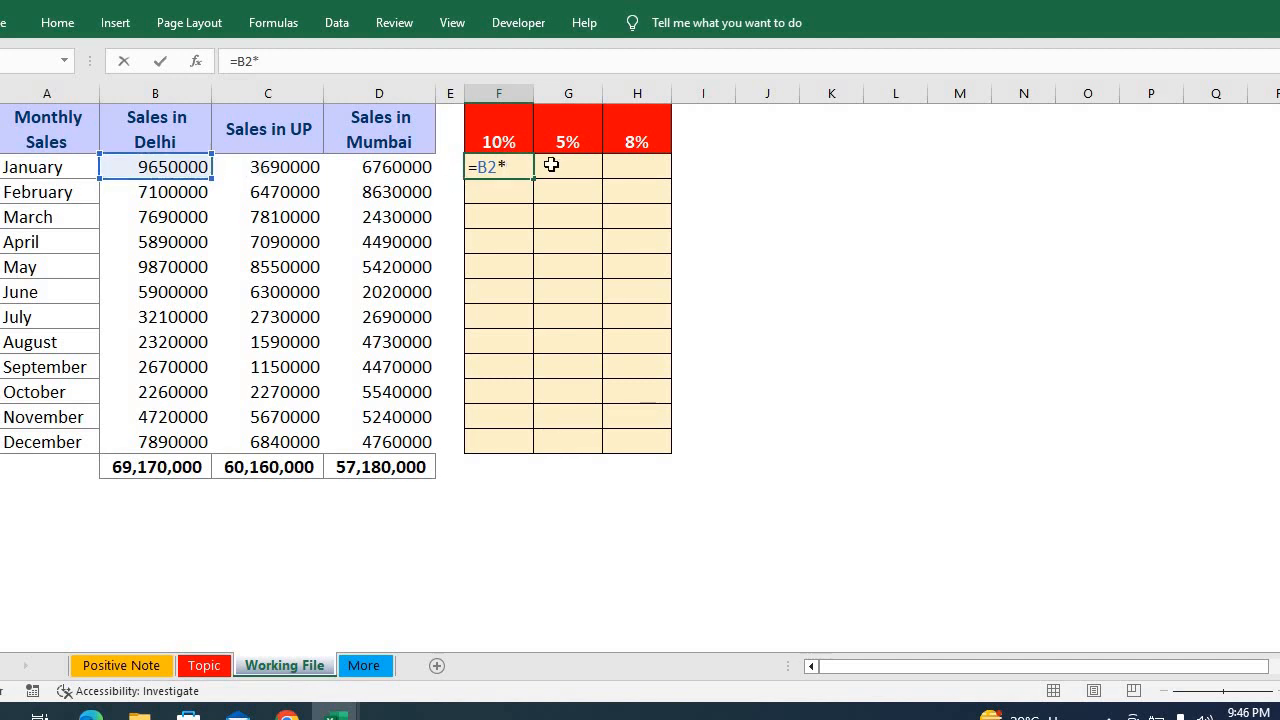
left_click(503, 132)
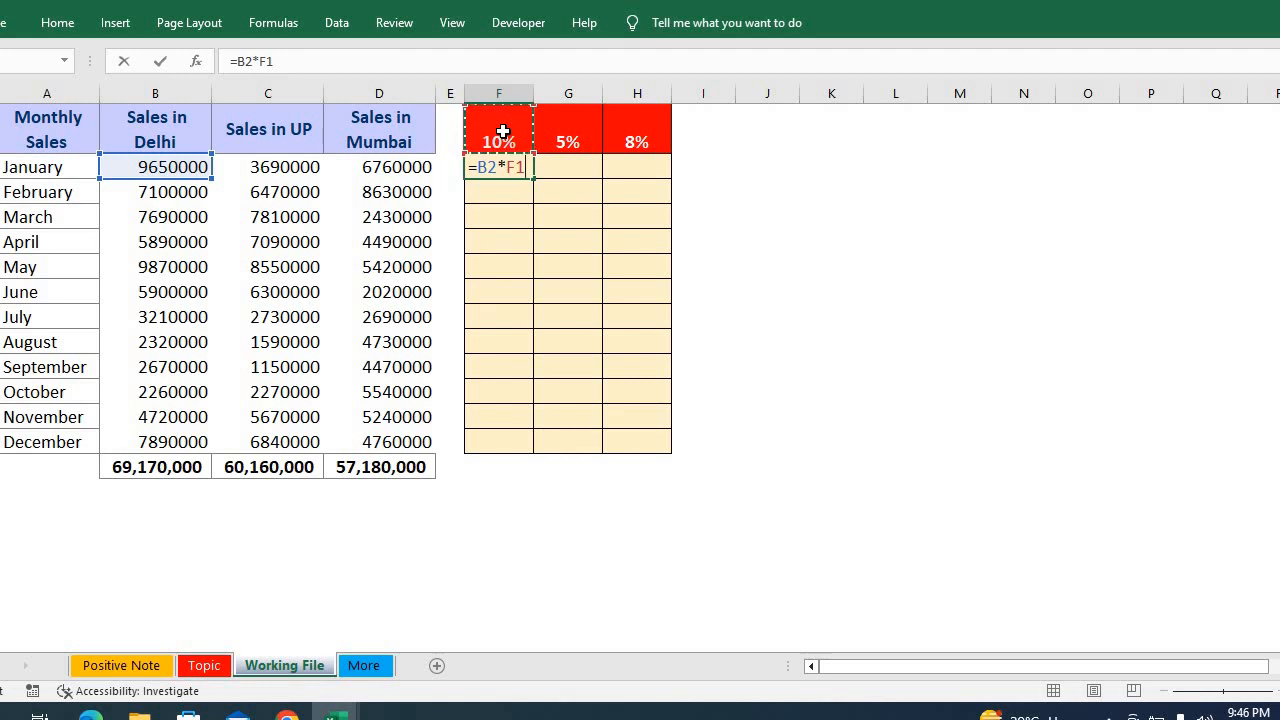
key("F4")
key("F4")
key("Return")
key("Up")
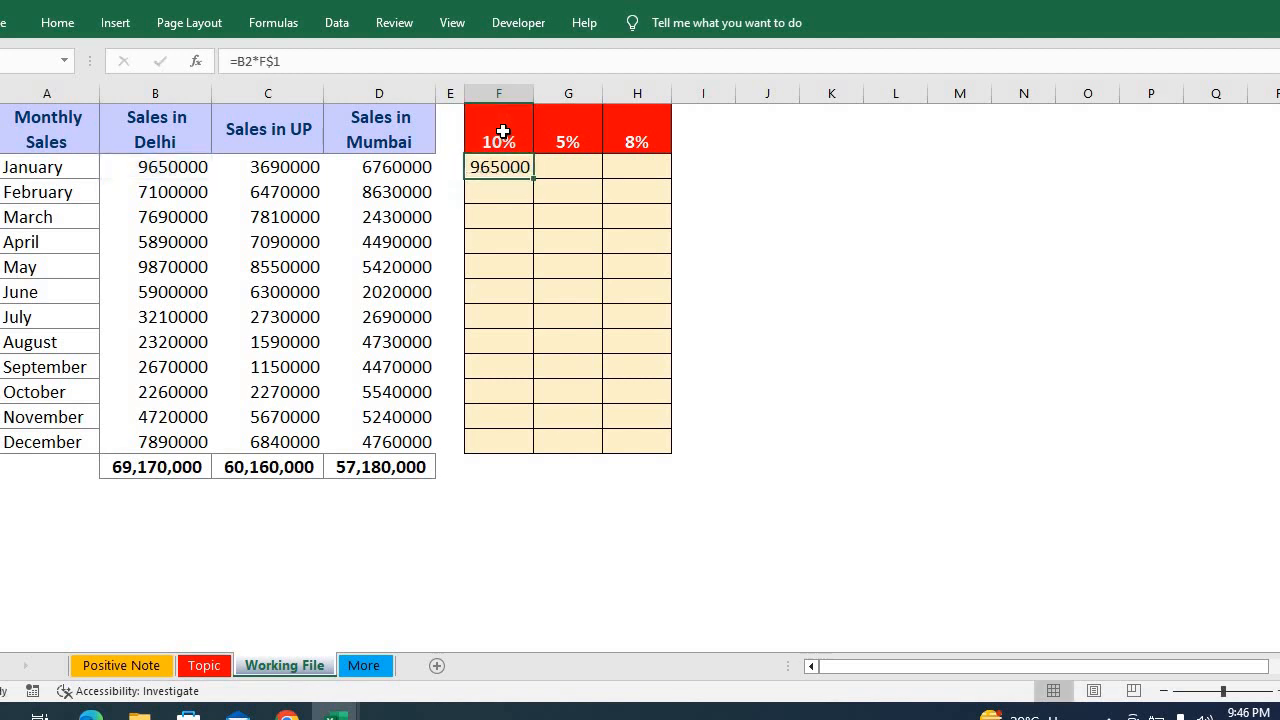
Fill the January formula in F2 right across F2:H2
key("Right")
key("Left")
key("shift+Right")
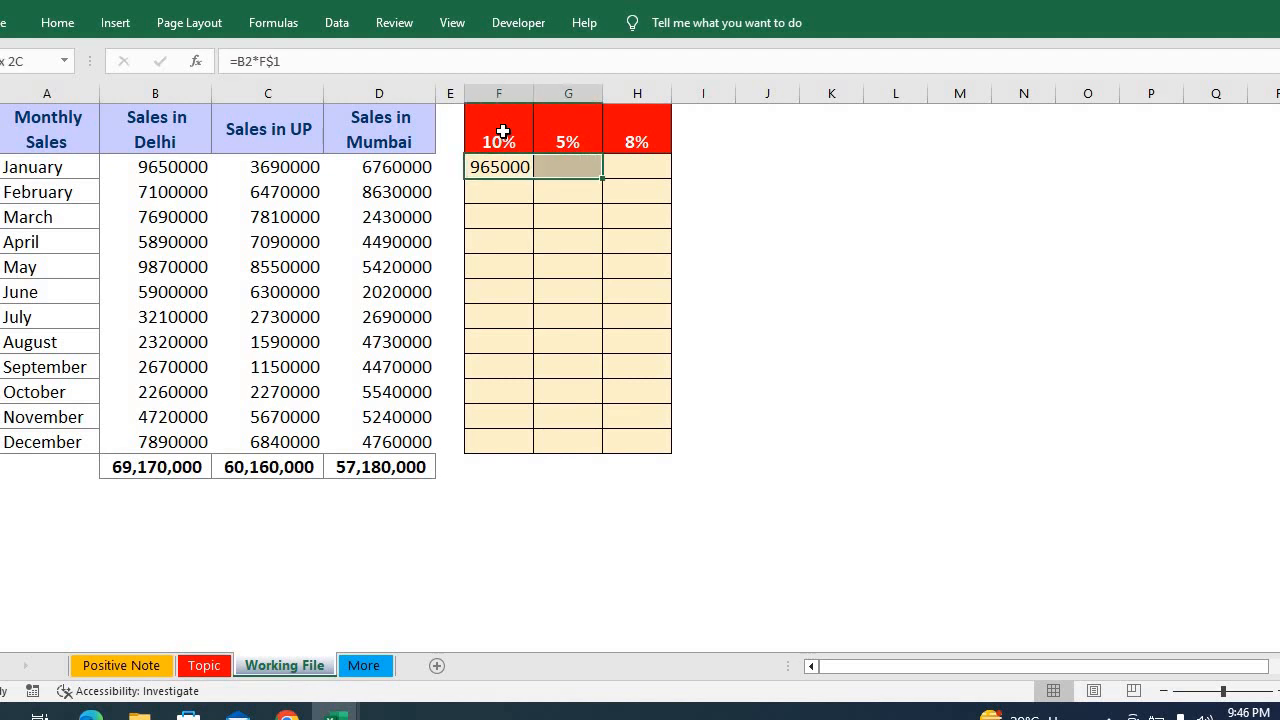
key("shift+Right")
key("shift+Down")
key("shift+Down")
key("shift+Down")
key("shift+Down")
key("shift+Up")
key("shift+Up")
key("shift+Up")
key("shift+Up")
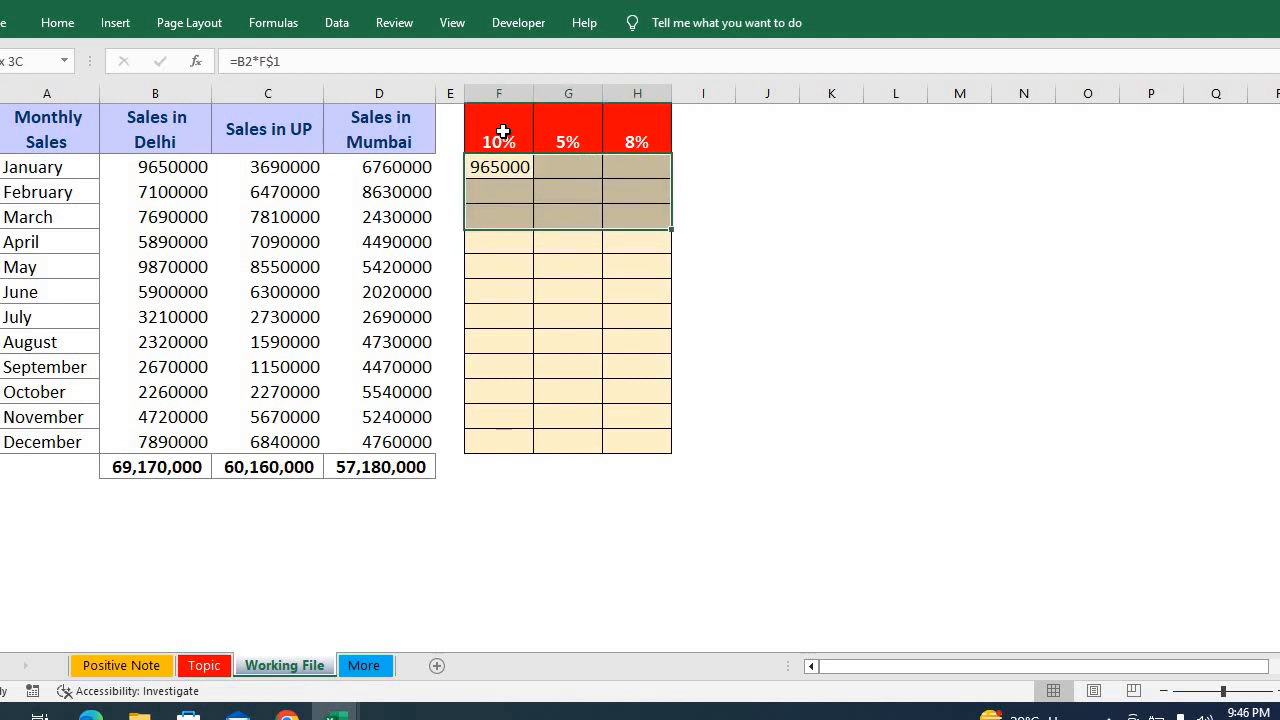
key("ctrl+r")
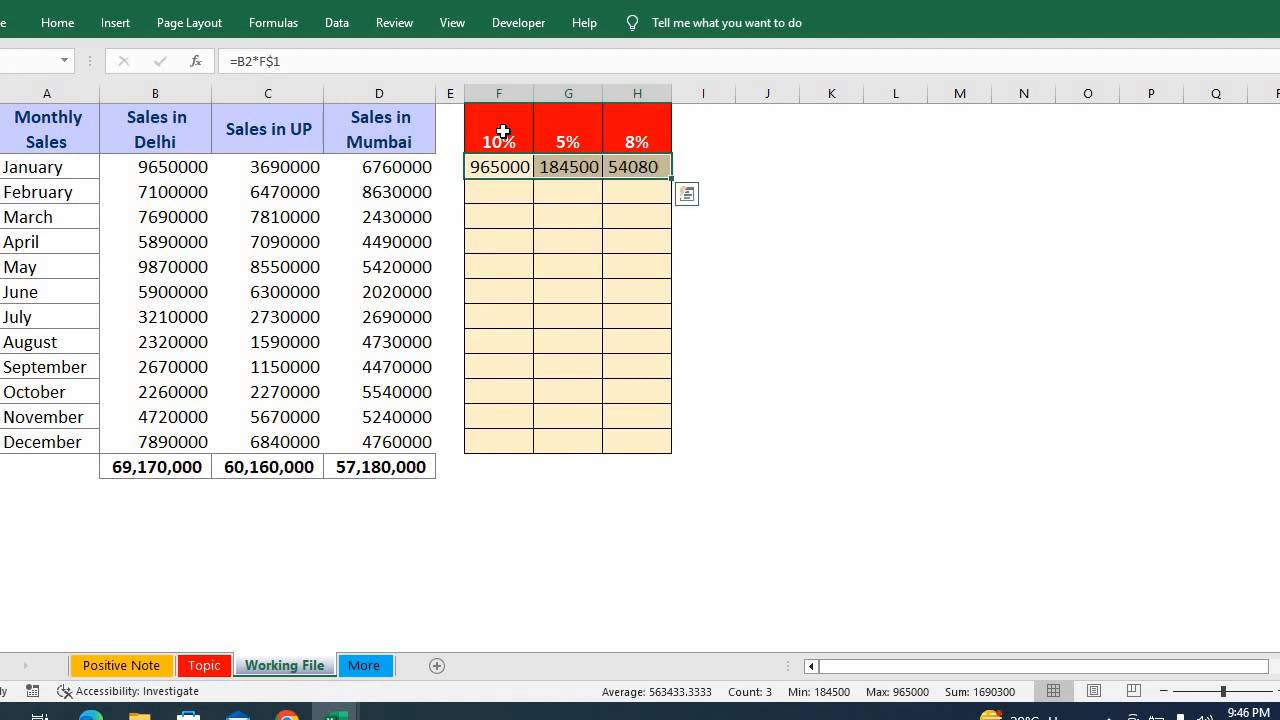
Fill the January formulas down through F2:H13 to cover every month to December
key("shift+Down")
key("shift+Down")
key("shift+Down")
key("shift+Down")
key("shift+Down")
key("shift+Down")
key("shift+Down")
key("shift+Down")
key("shift+Down")
key("shift+Down")
key("shift+Down")
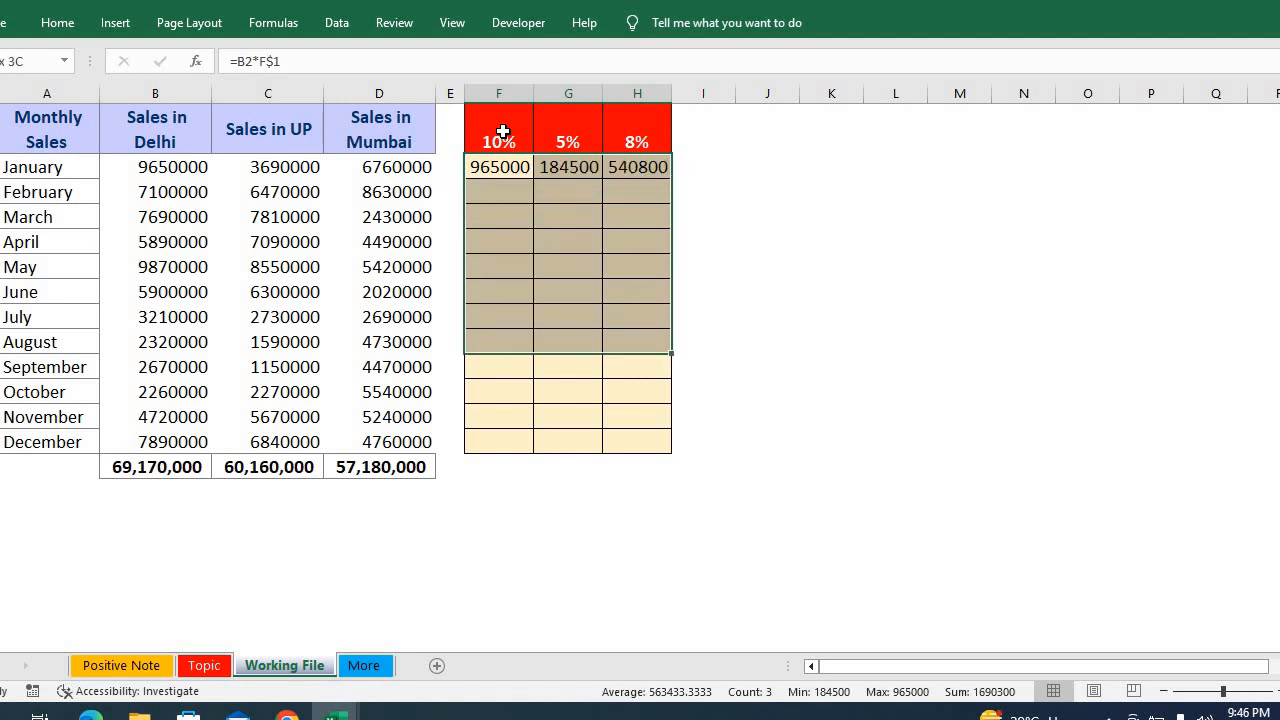
key("ctrl+d")
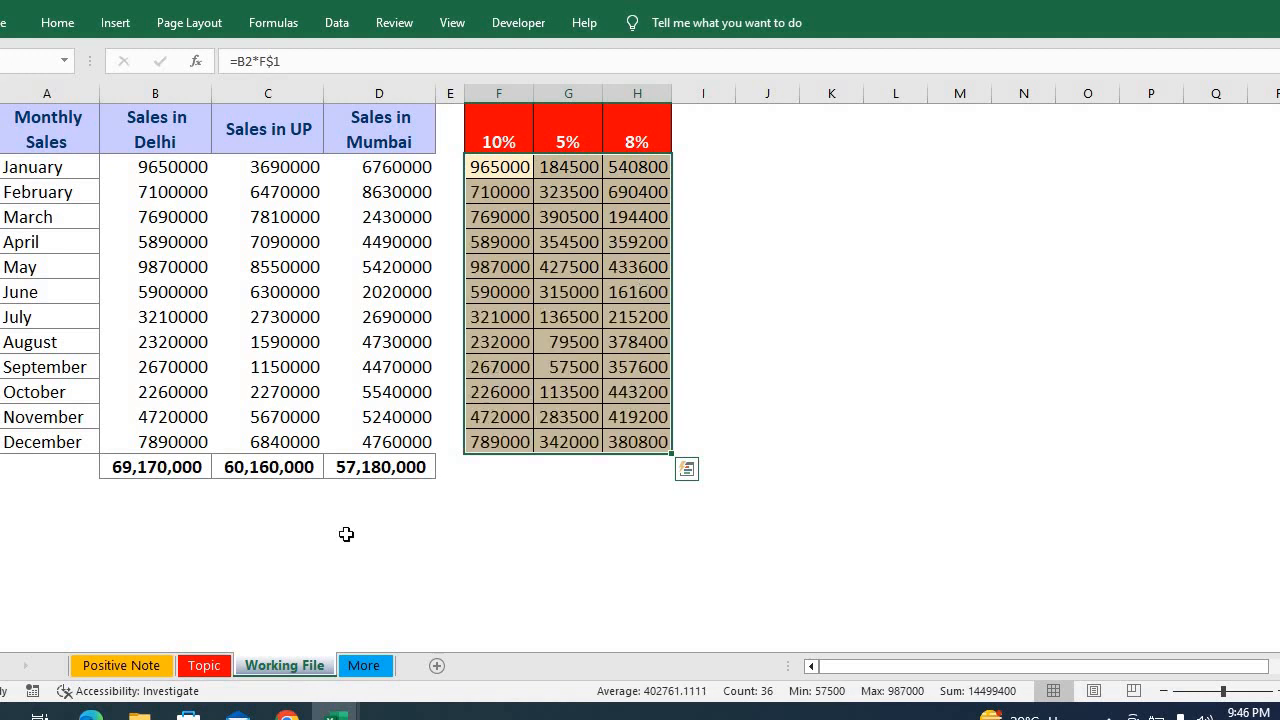
Open the More sheet and keep the workbook window maximized
left_click(366, 666)
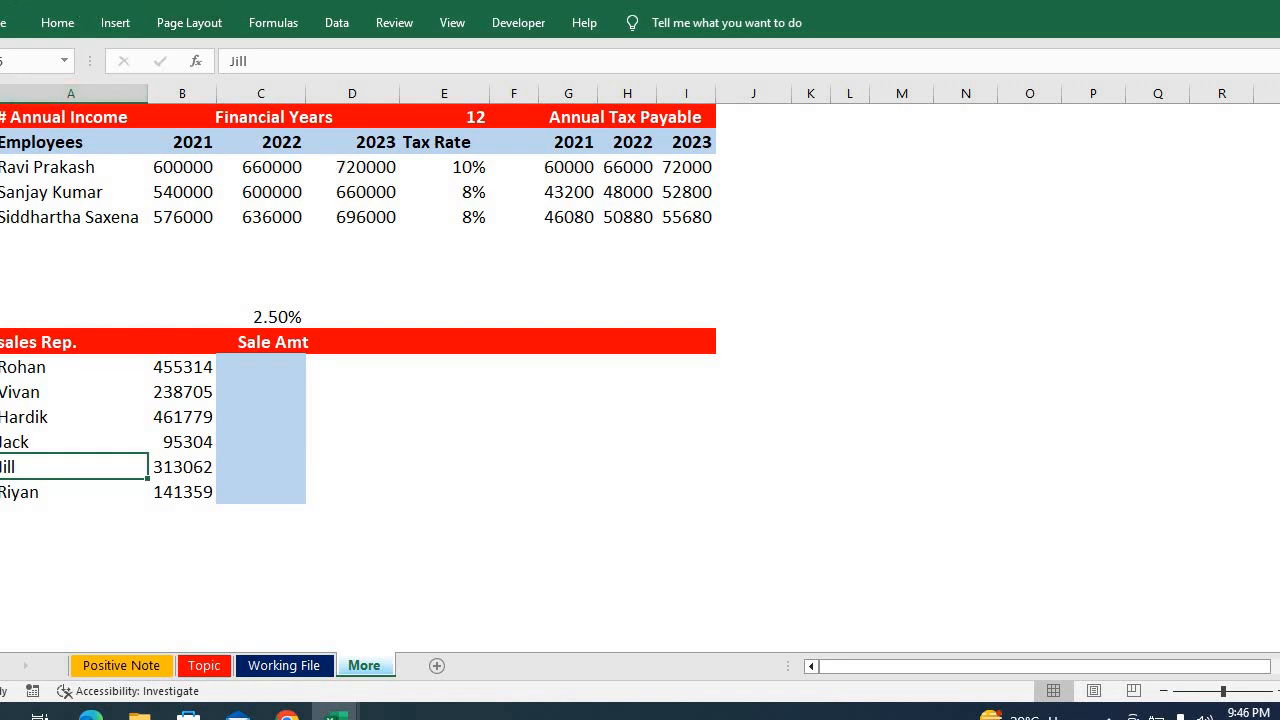
left_click_drag(300, 1, 263, 5)
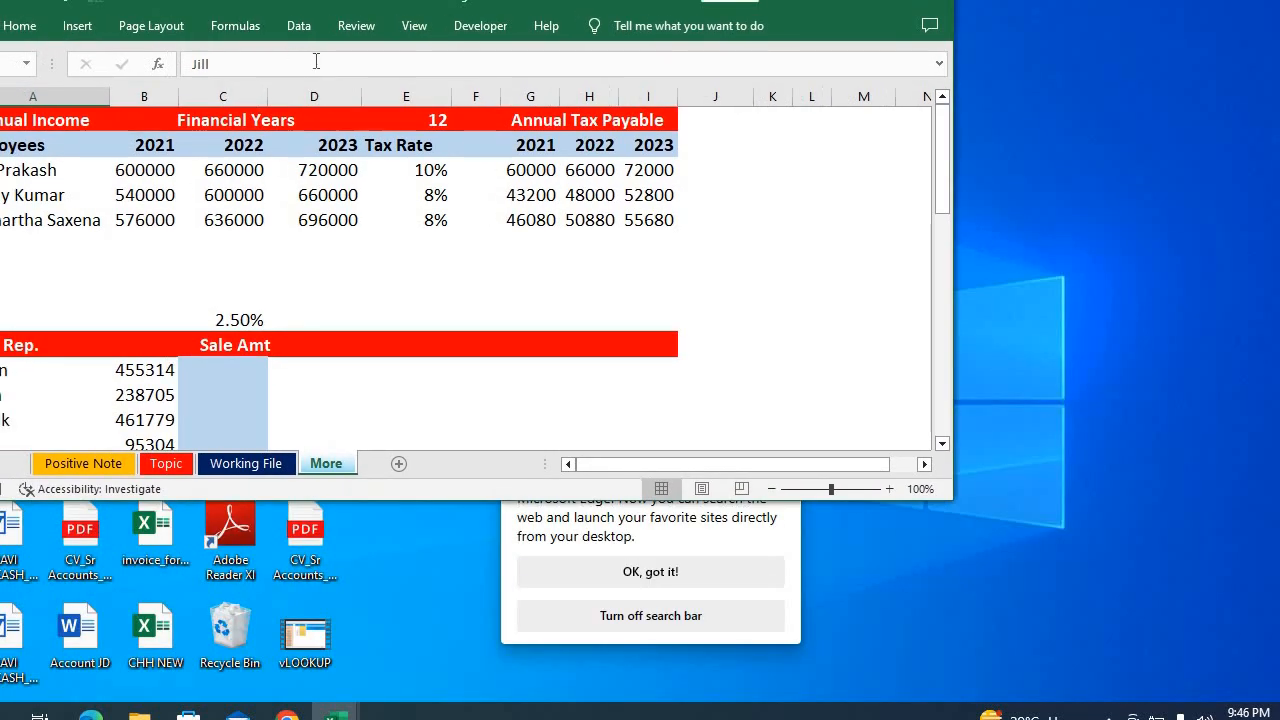
left_click(336, 100)
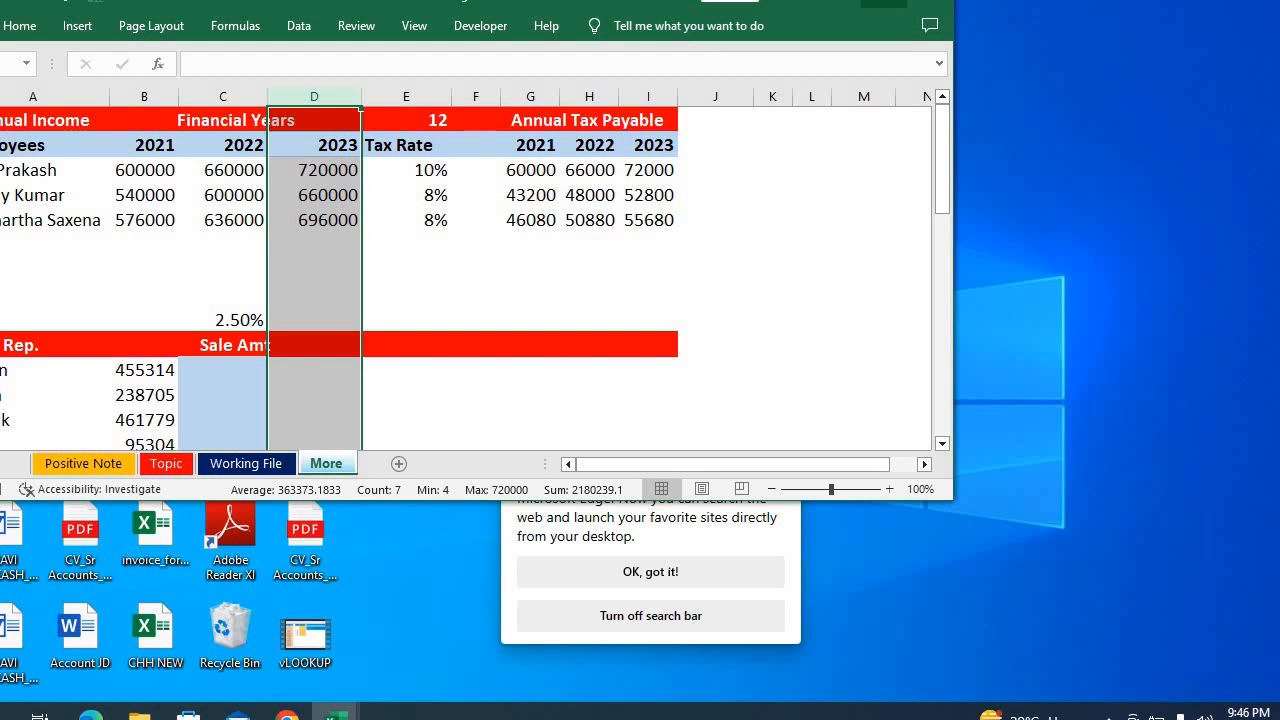
key("super+Up")
left_click(512, 290)
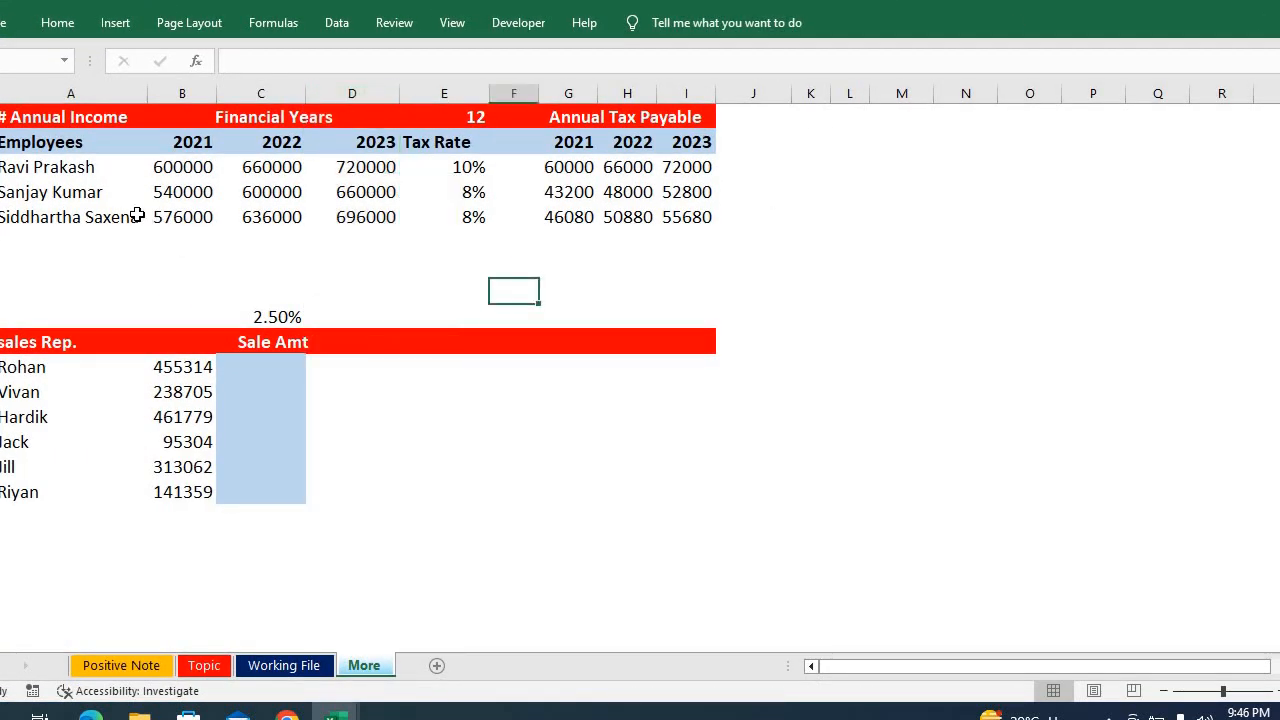
Review the employees, financial years and yearly incomes in the Annual Income table
left_click(68, 181)
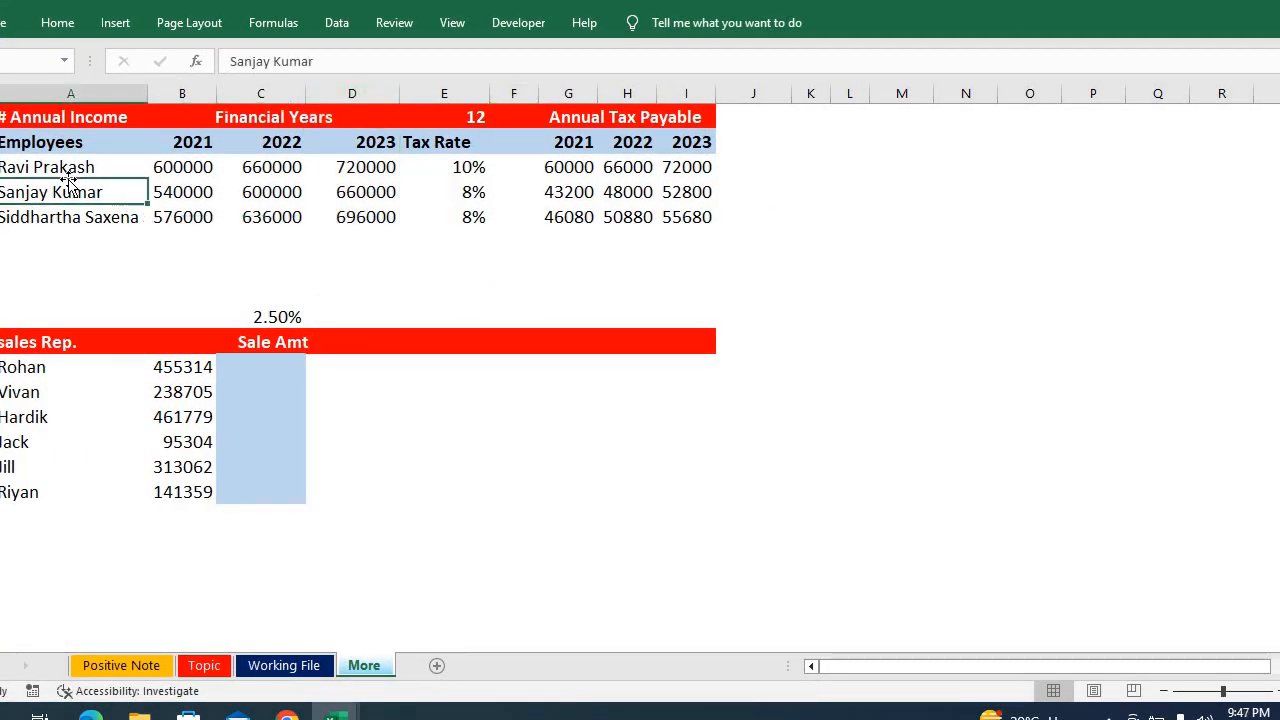
key("Down")
key("Up")
key("Up")
key("Right")
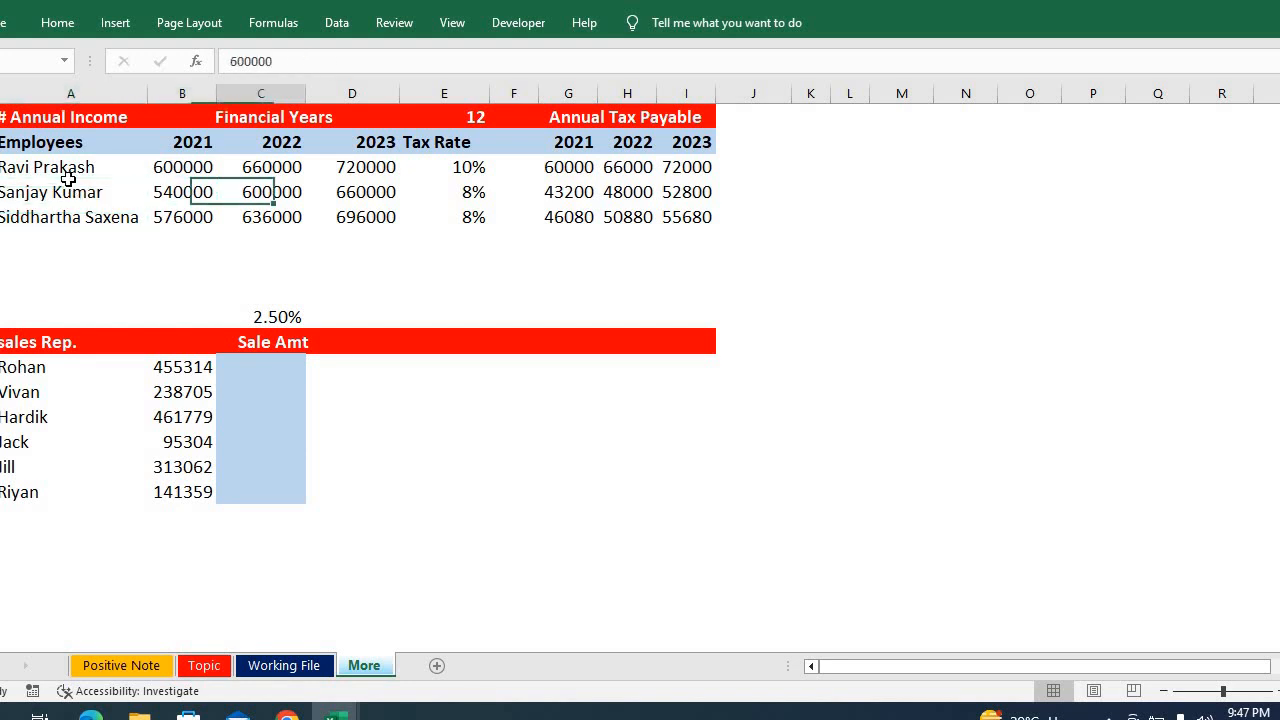
key("Right")
key("Up")
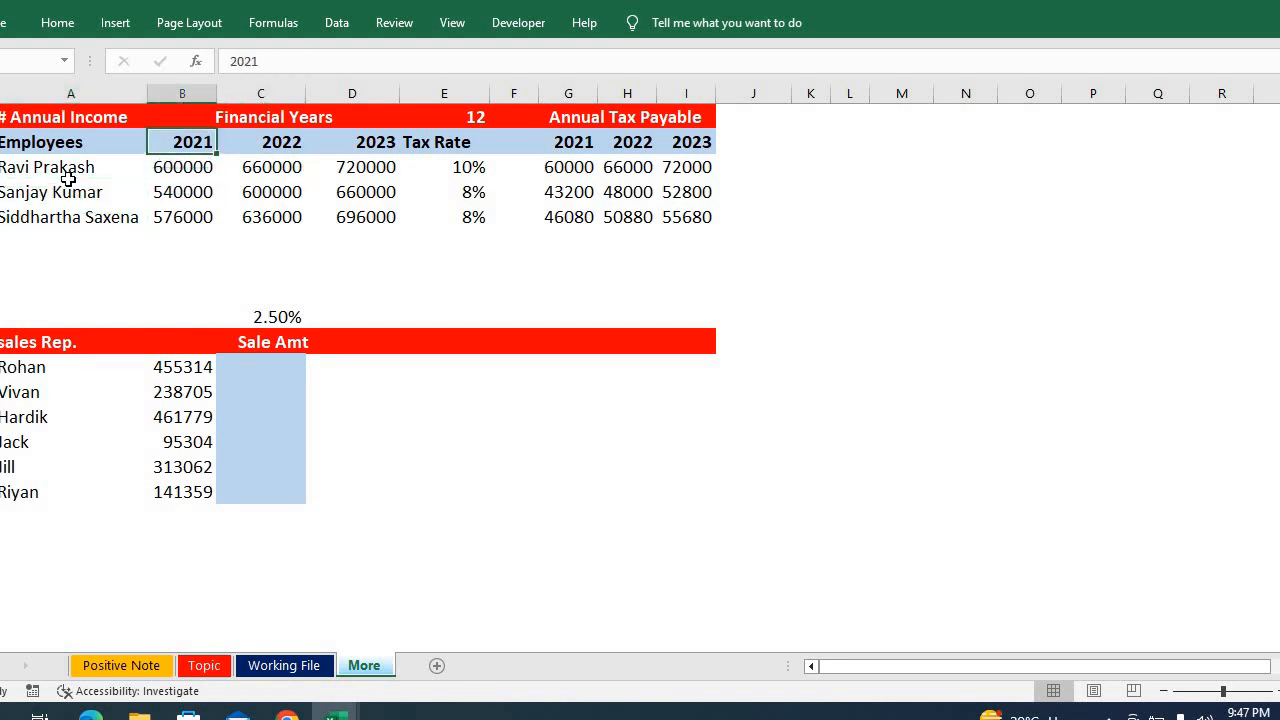
key("Down")
key("Down")
key("Right")
key("Up")
key("Up")
key("Right")
Review the Tax Rate column and inspect the contents of the 2021 Annual Tax Payable cells G3:G5
key("Right")
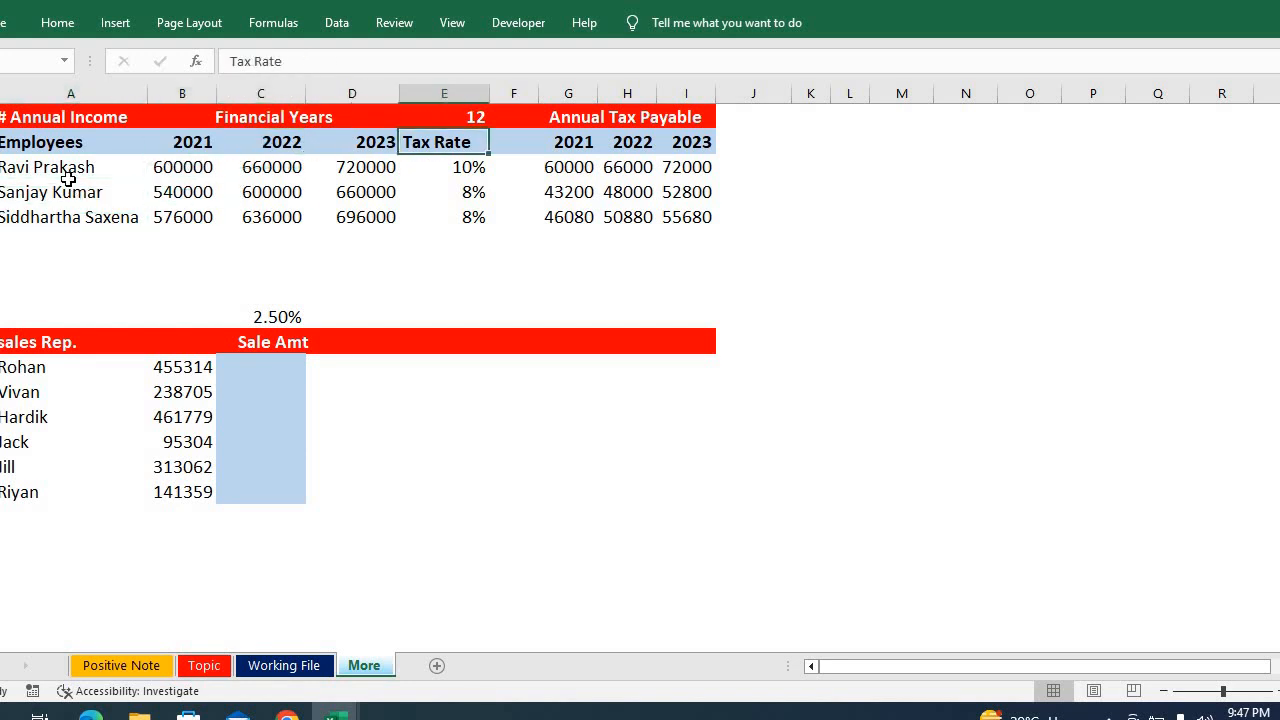
key("Down")
key("Down")
key("Right")
key("Up")
key("Up")
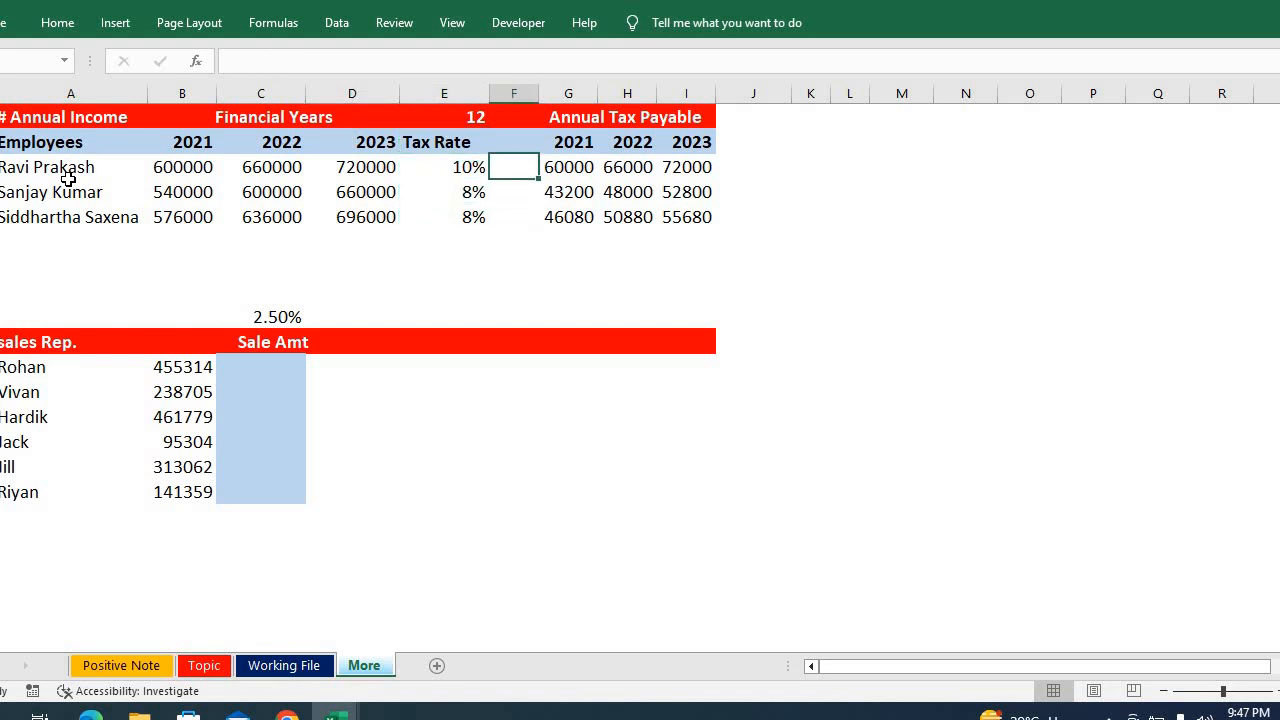
key("Right")
key("F2")
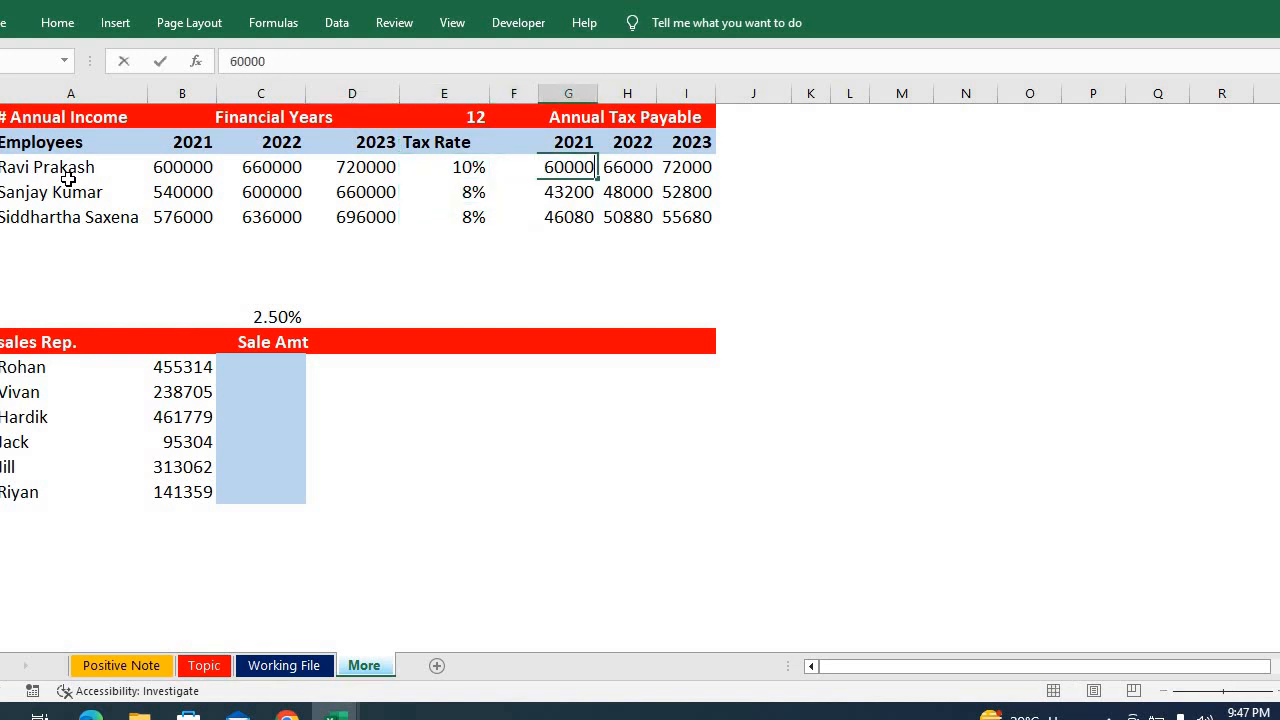
key("Return")
key("Down")
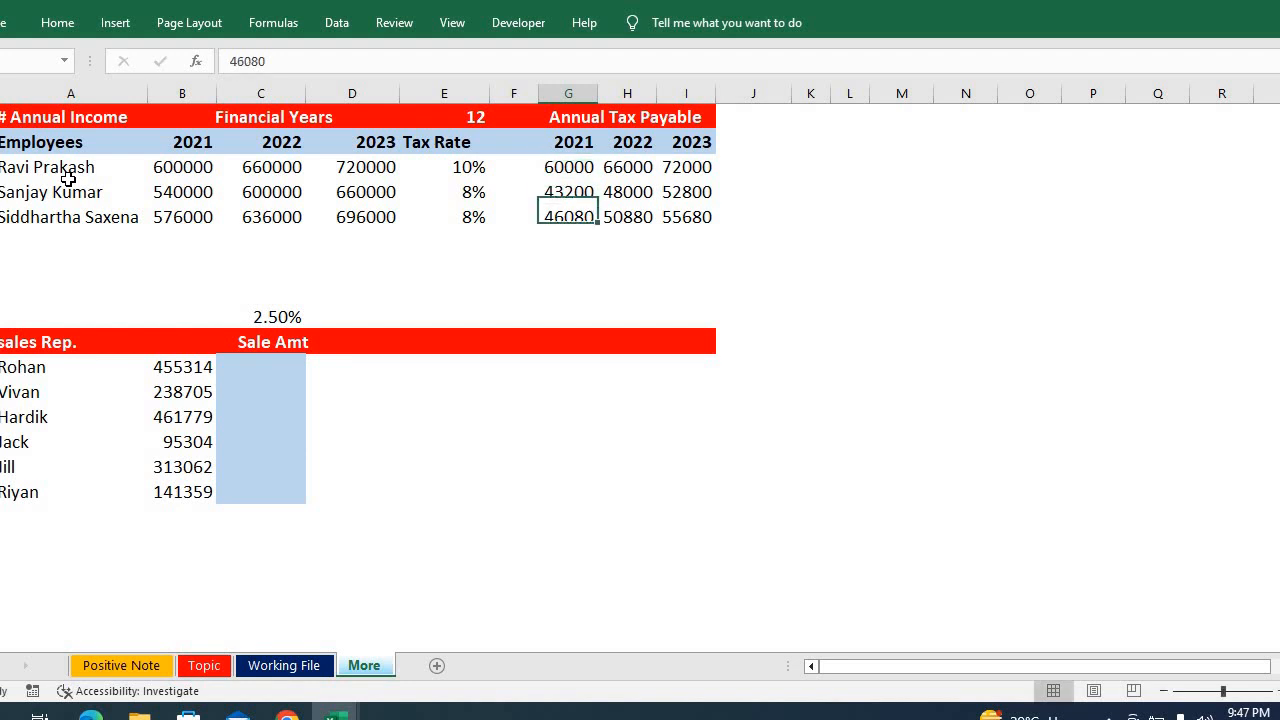
key("Up")
key("Up")
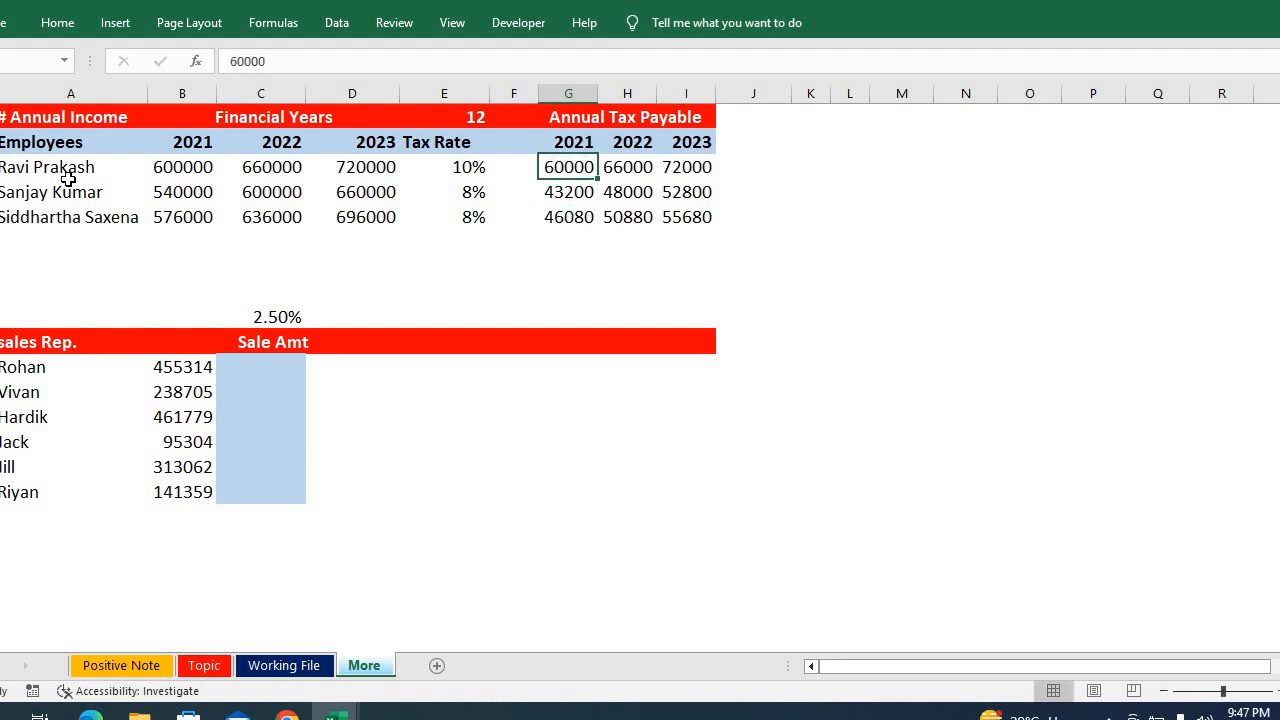
Enter the formula =B3*$E3 in G3 for the first employee's 2021 annual tax, locking only the Tax Rate column
type("=")
key("Left")
key("Left")
key("Left")
key("Left")
key("Left")
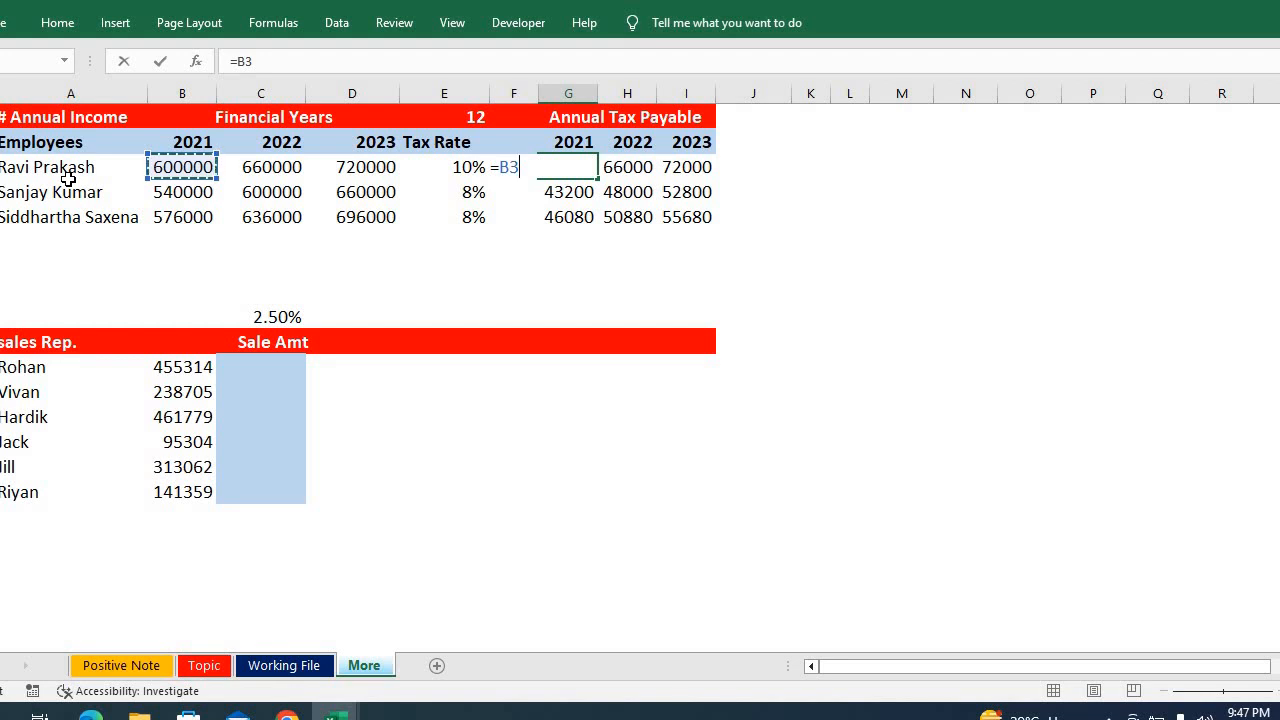
type("8")
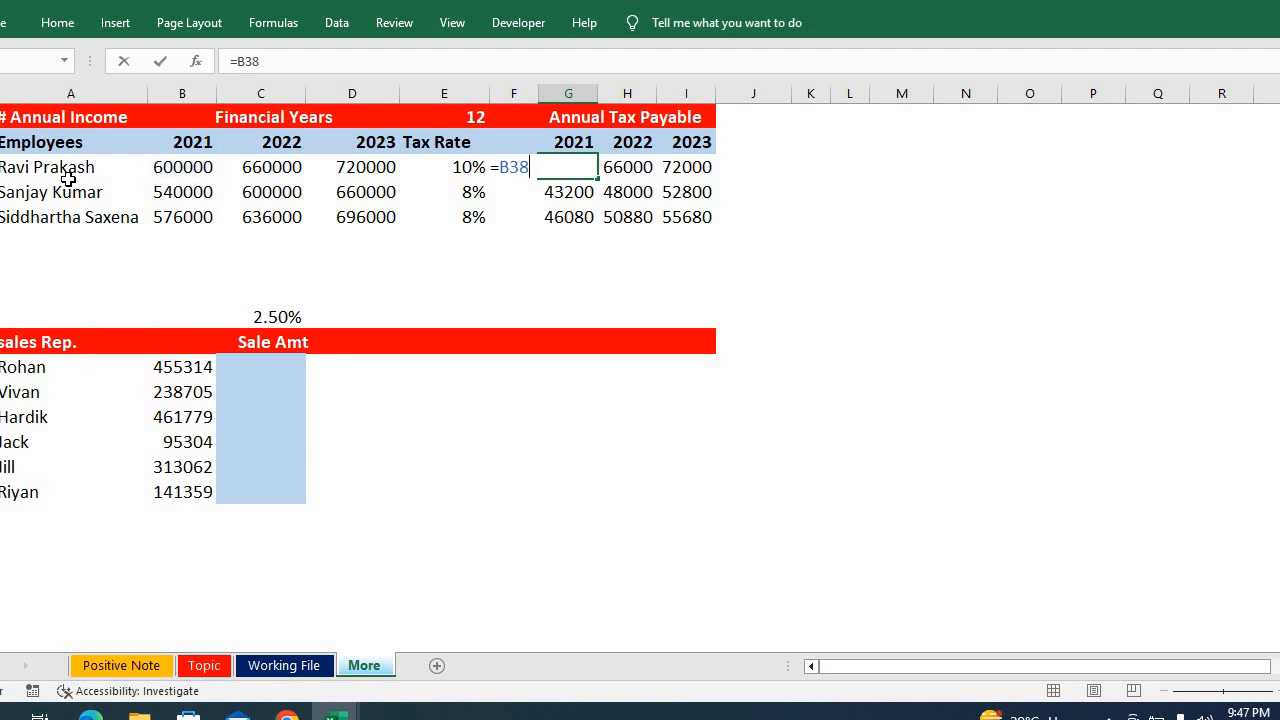
key("BackSpace")
type("*")
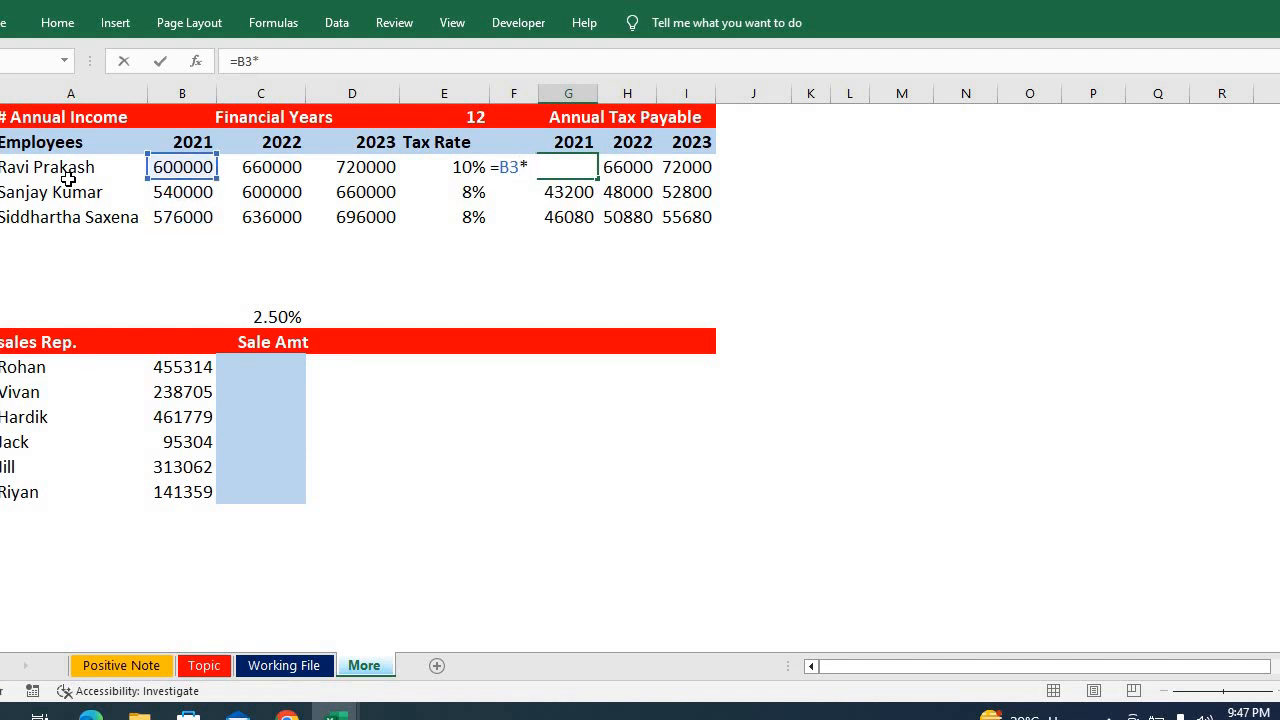
left_click(465, 170)
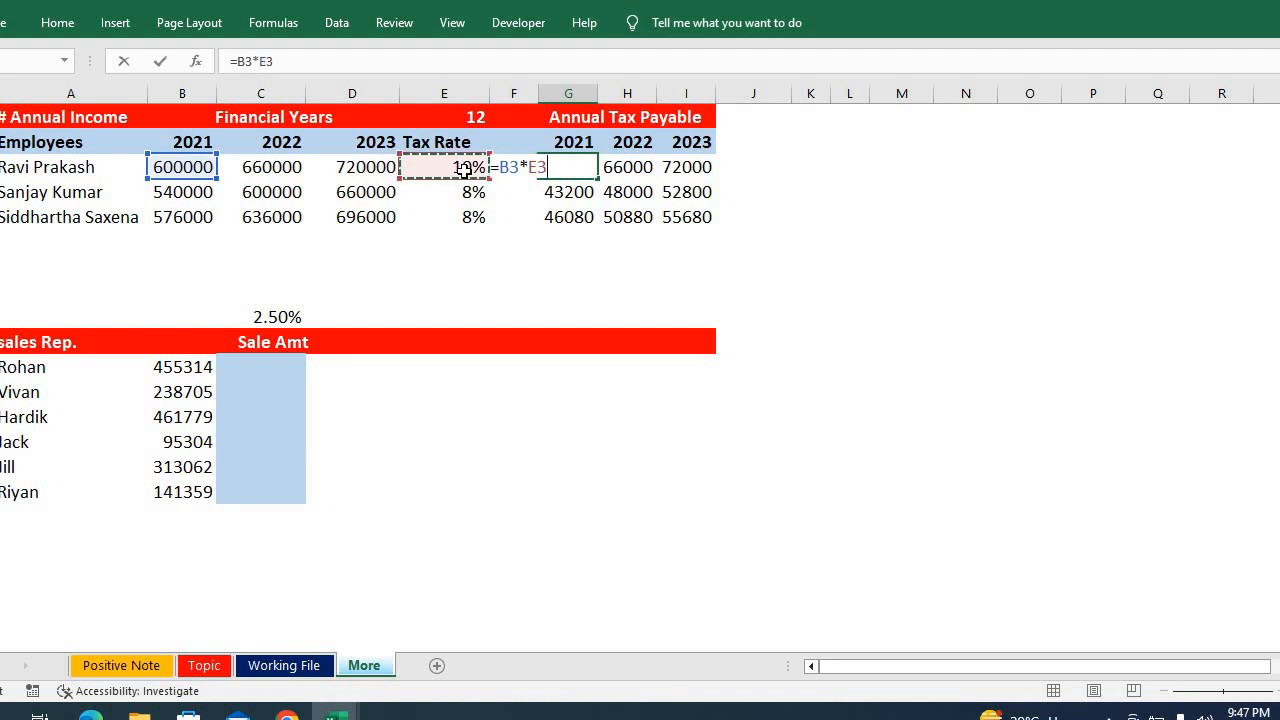
key("F4")
key("F4")
key("F4")
key("Return")
key("Up")
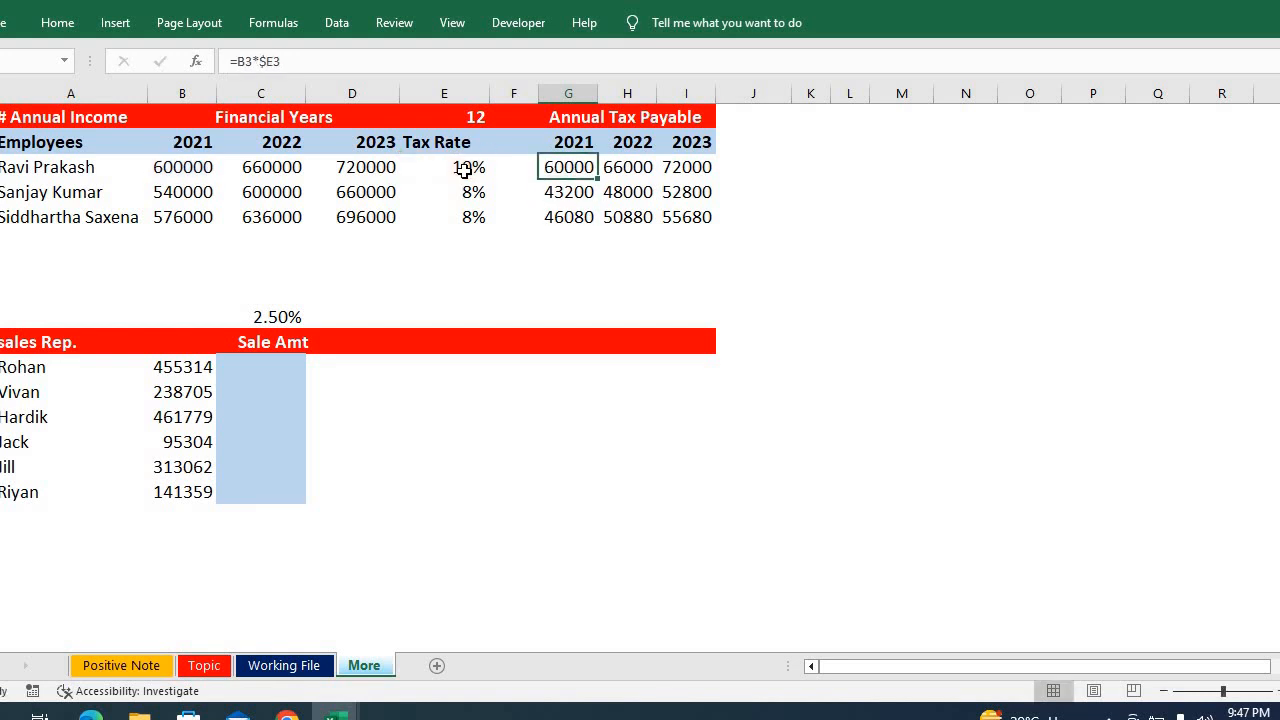
Fill the G3 tax formula across G3:I5 for all employees and all three years
key("shift+Right")
key("shift+Right")
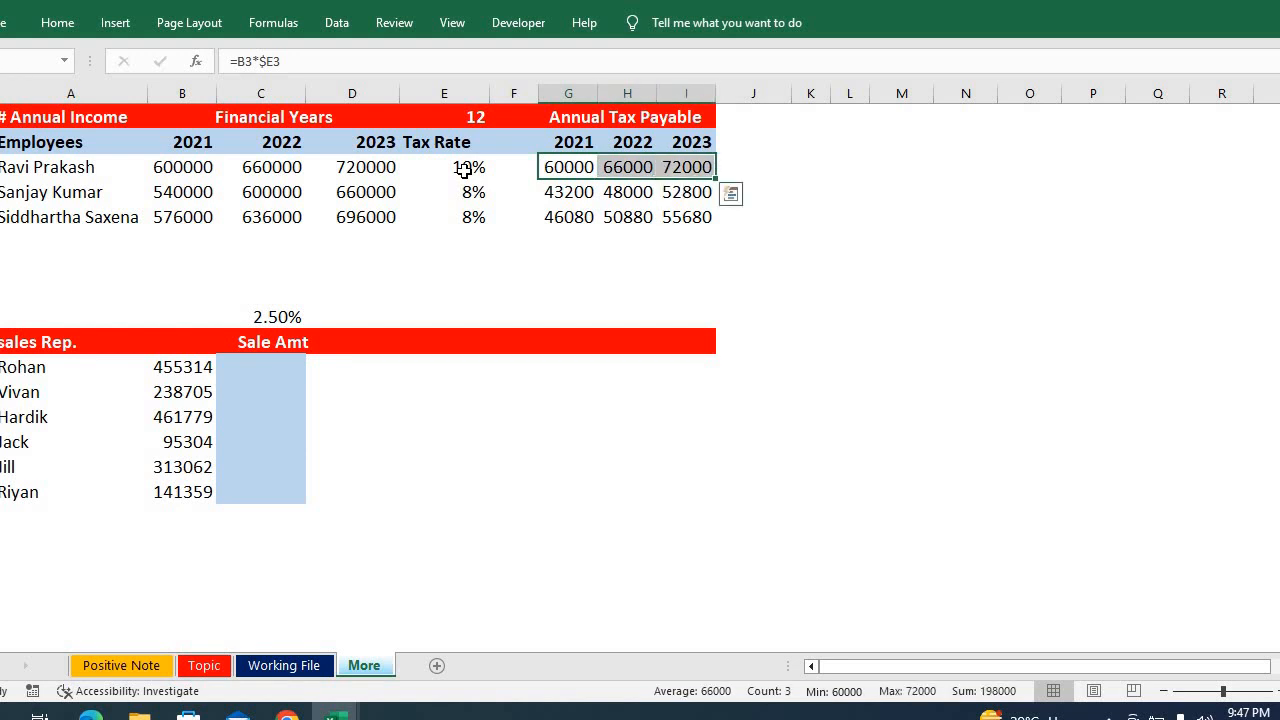
key("shift+Down")
key("shift+Down")
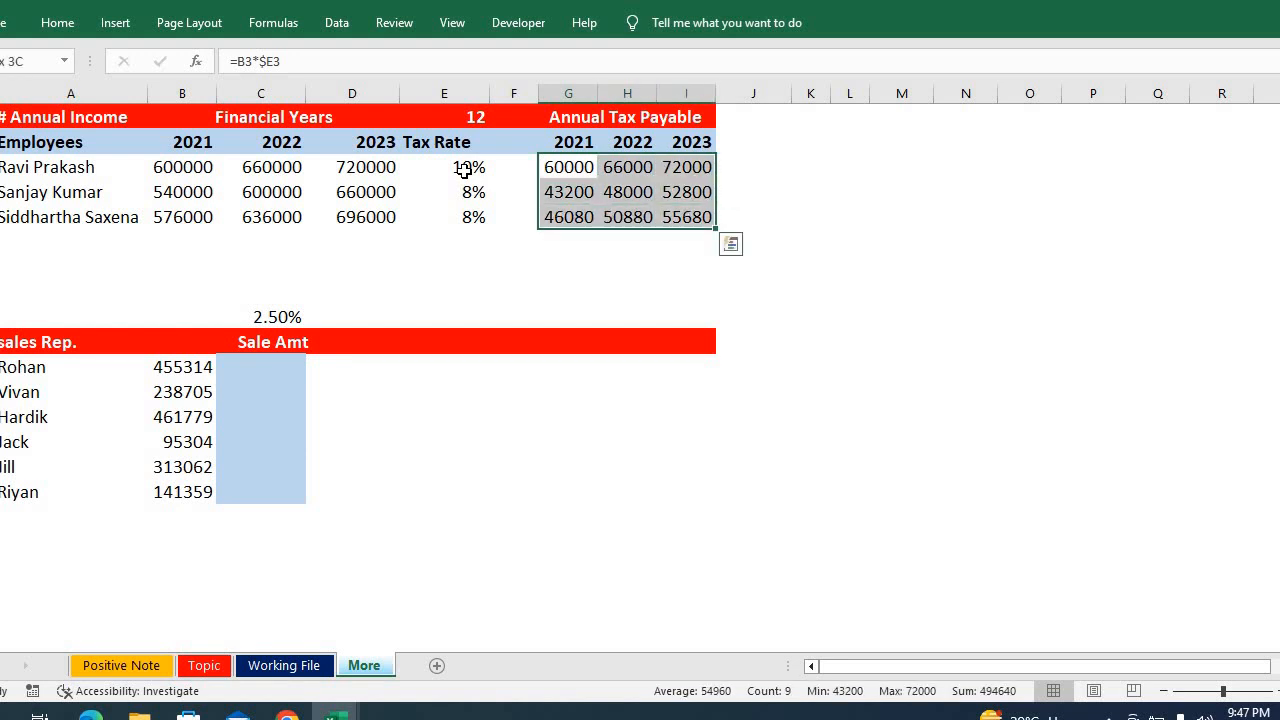
left_click(652, 252)
Inspect the cell references used by the tax formulas in G5 and I5
left_click(591, 214)
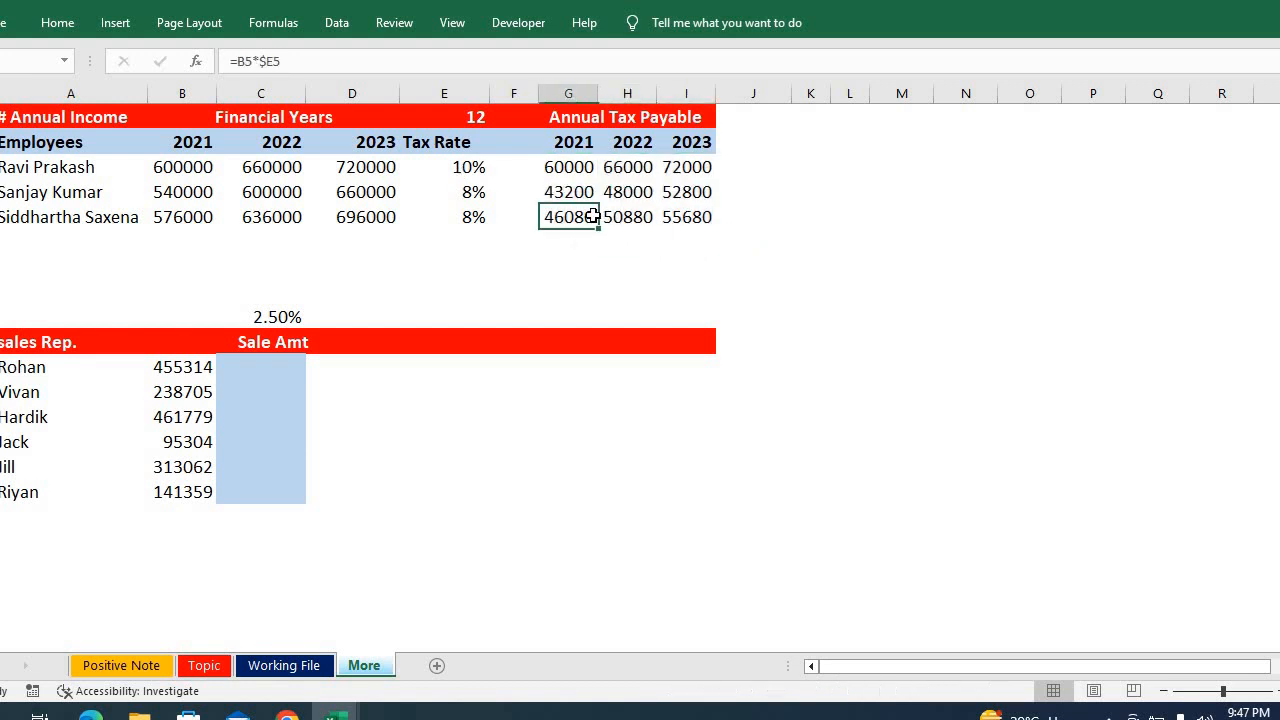
double_click(594, 216)
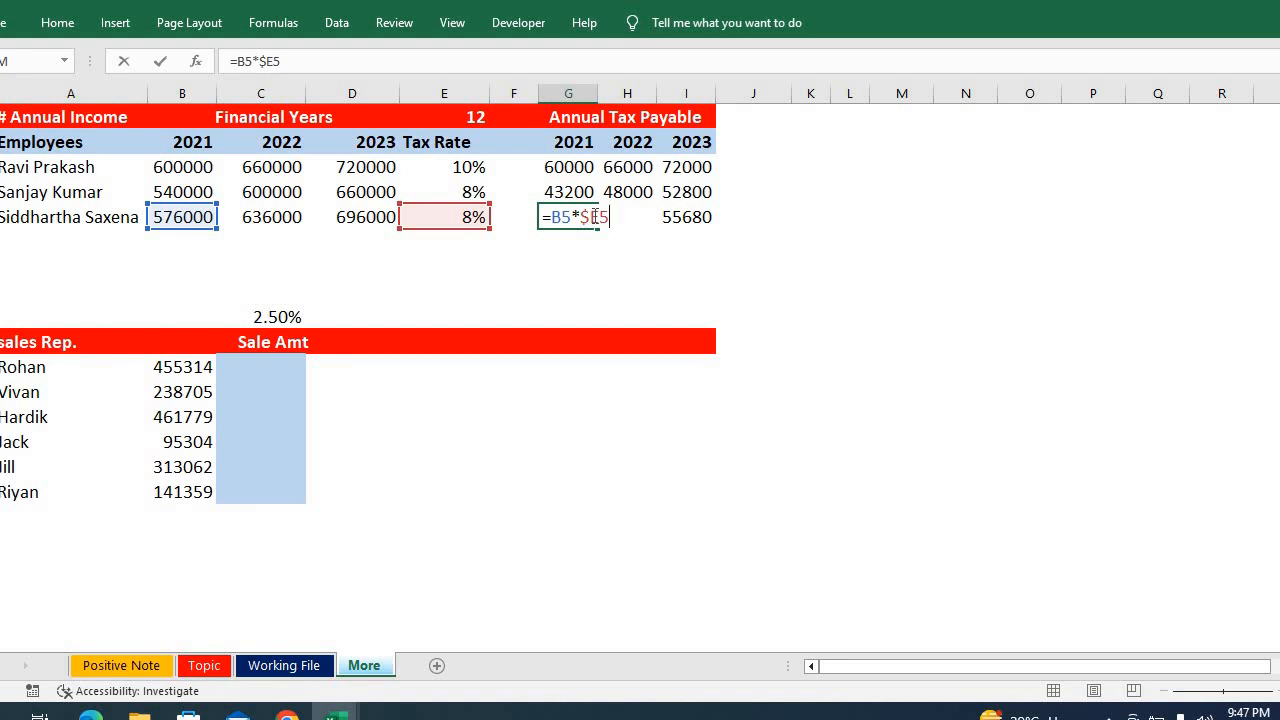
key("Return")
key("Up")
key("Right")
key("Right")
key("F2")
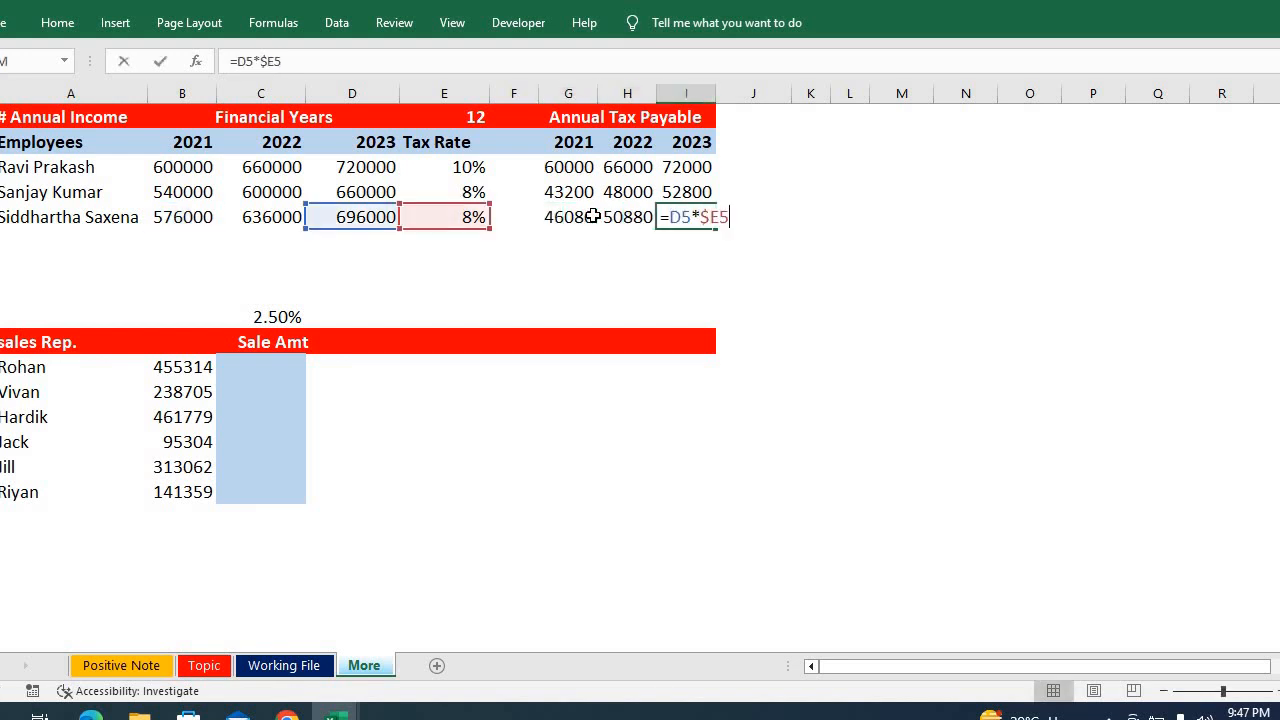
key("Return")
Review the names listed in the sales Rep. table below the income table
key("Down")
key("Left")
key("Left")
key("Left")
key("Left")
key("Left")
key("Left")
key("Left")
key("Left")
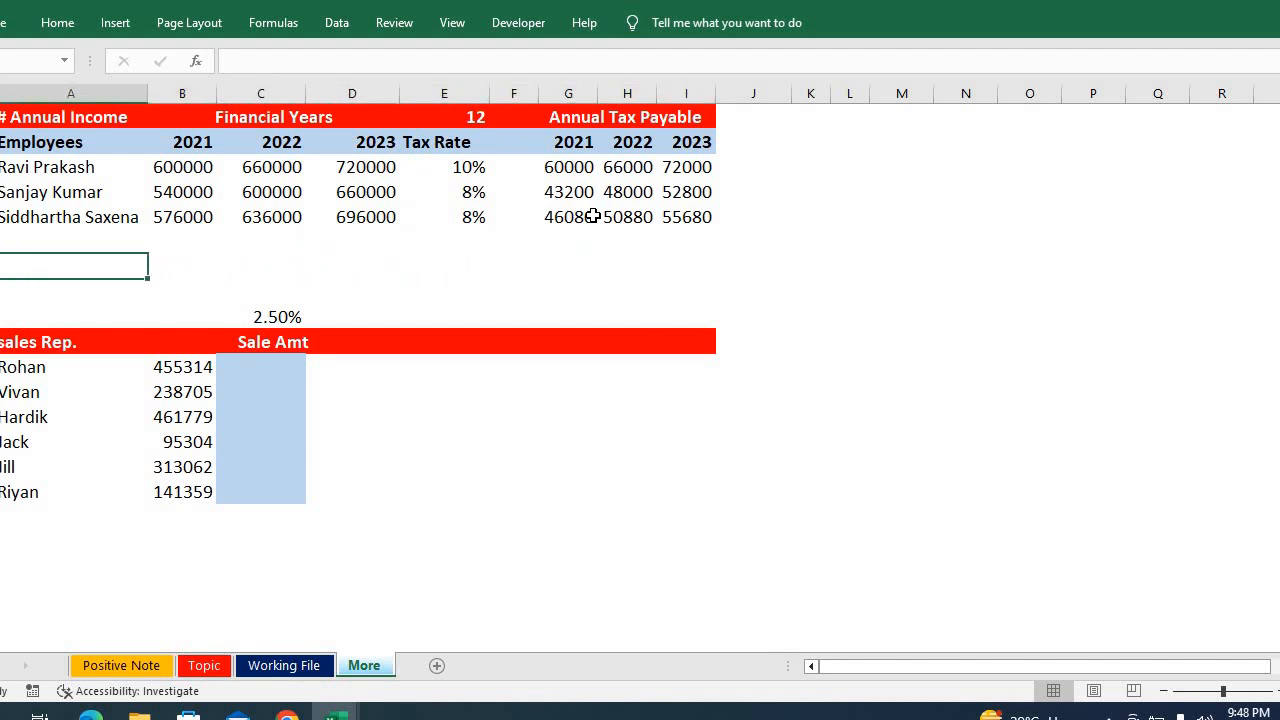
key("Down")
key("Down")
key("Down")
key("Down")
key("Down")
key("Up")
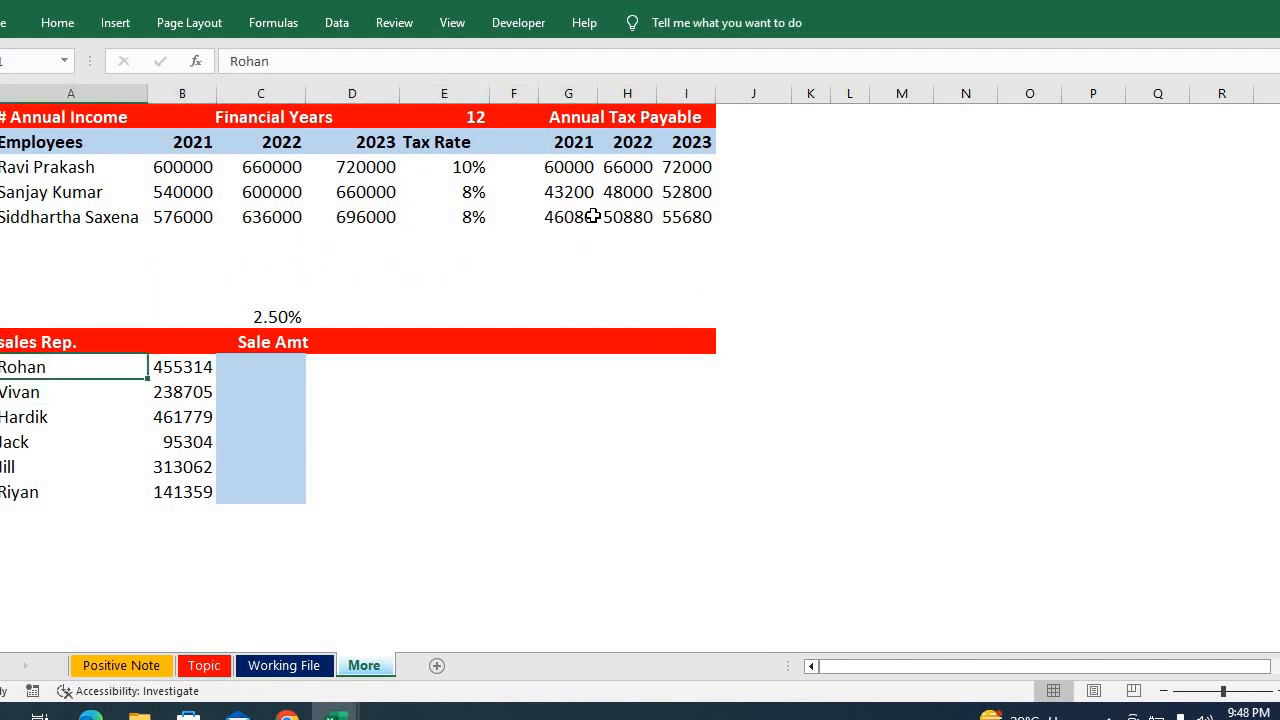
key("Up")
key("Down")
key("Down")
key("Down")
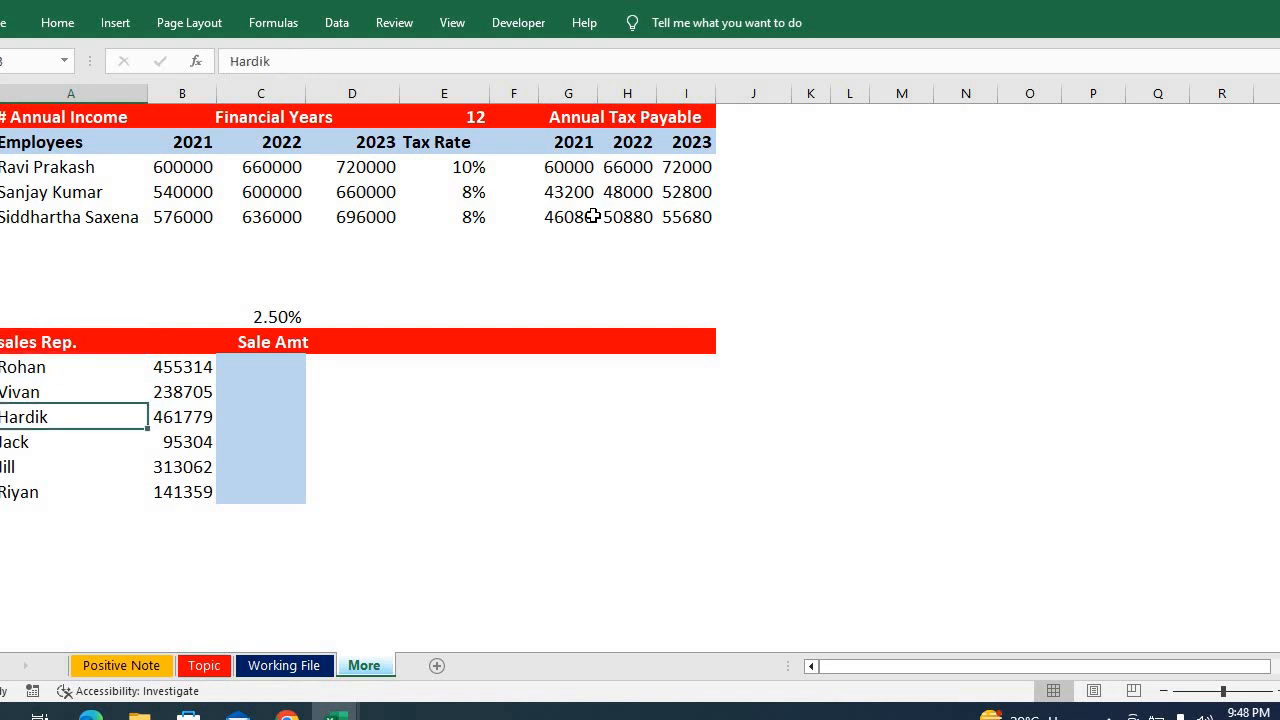
key("Down")
key("Down")
key("Up")
key("Down")
key("Down")
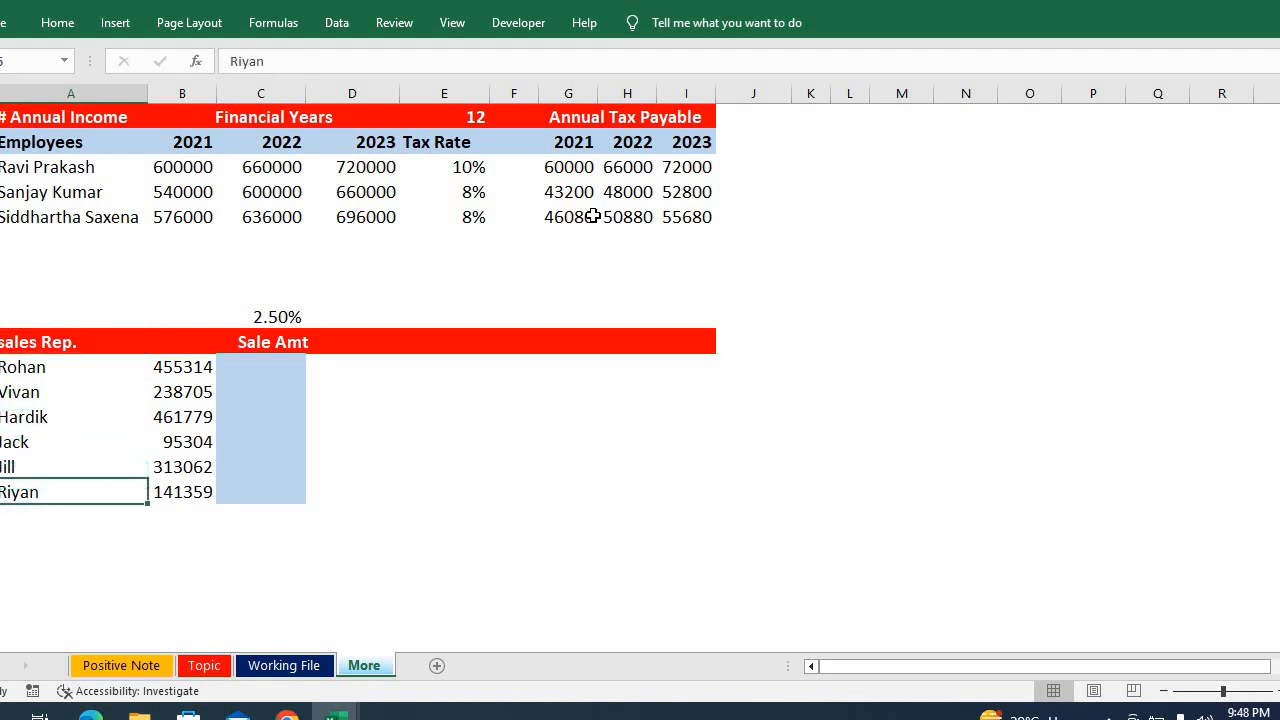
Examine the empty shaded cells beside the sales figures in column C
key("Up")
key("Right")
key("Right")
key("Up")
key("Up")
key("Up")
key("Up")
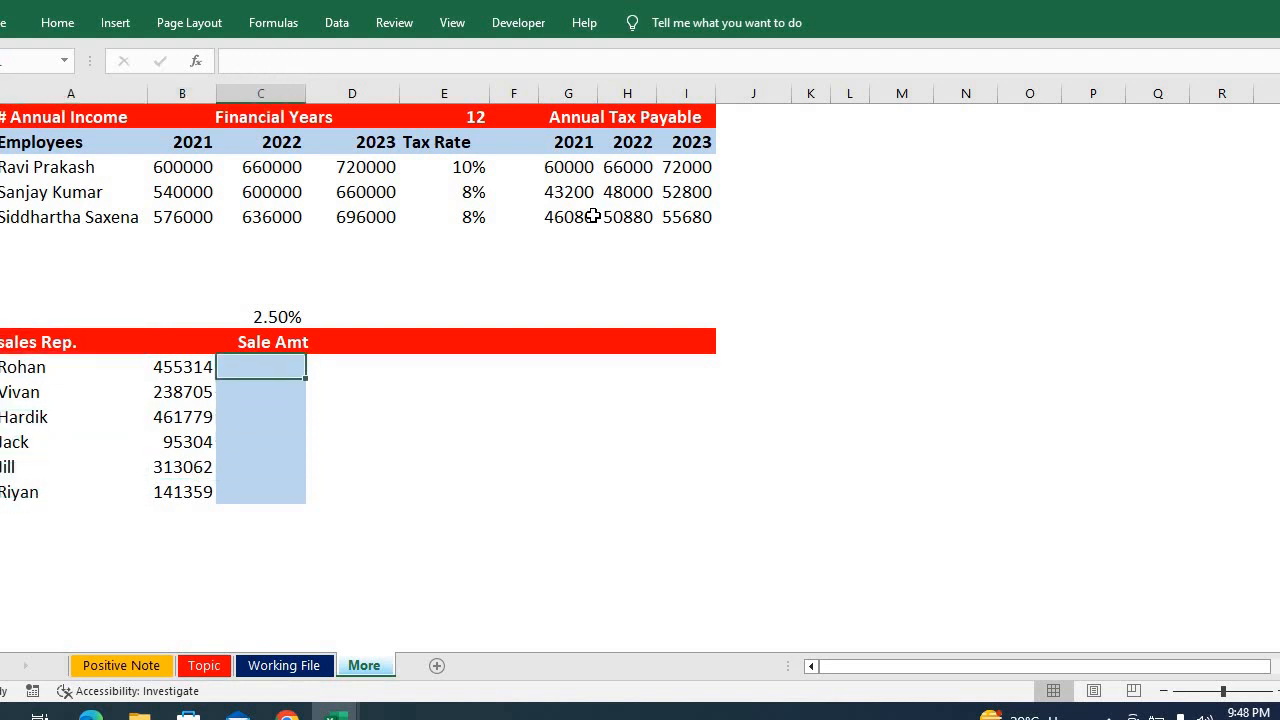
key("Left")
key("Right")
key("Up")
key("Down")
key("Down")
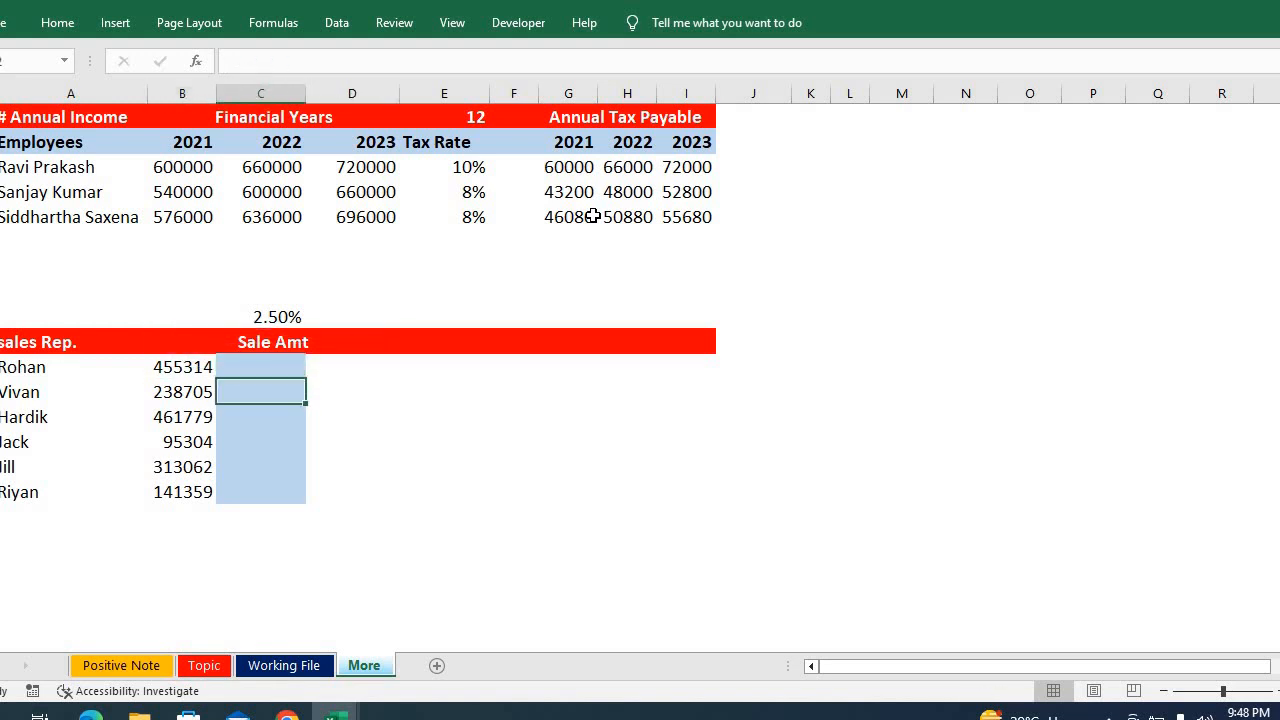
Make the sales figures in B11:B16 bold
key("Up")
key("Left")
key("shift+Down")
key("shift+Down")
key("shift+Down")
key("shift+Down")
key("shift+Down")
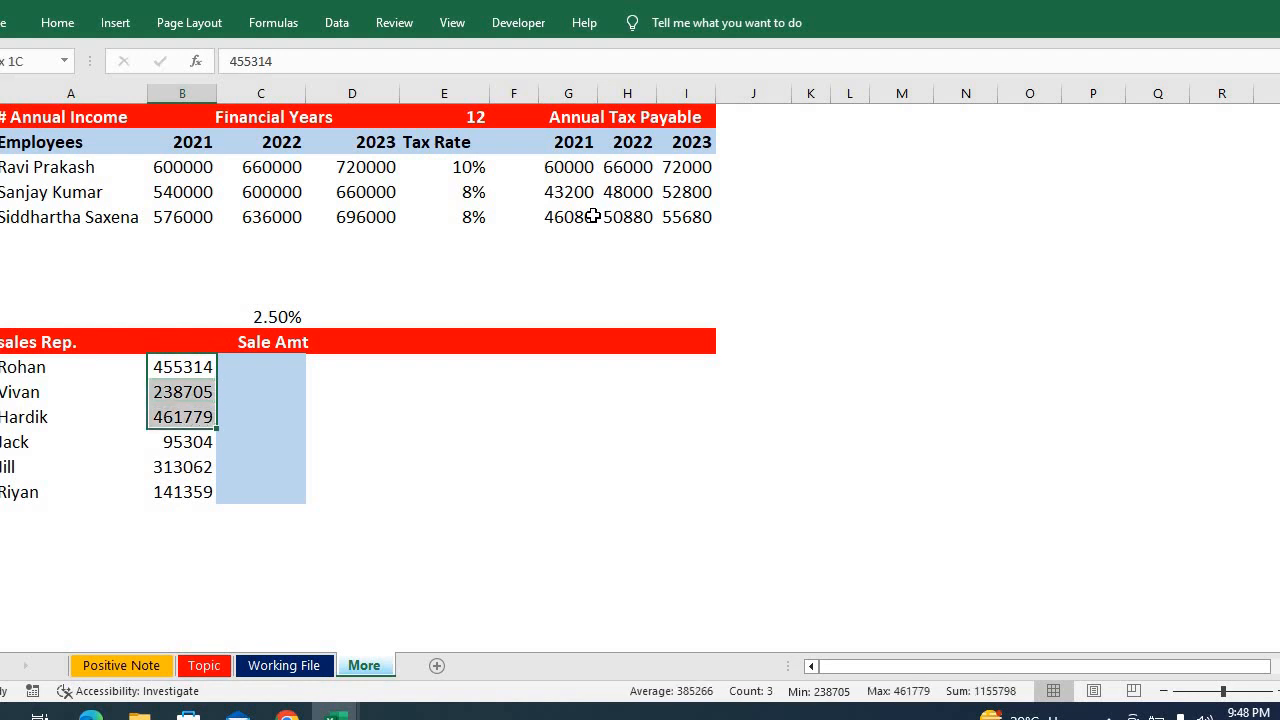
key("ctrl+b")
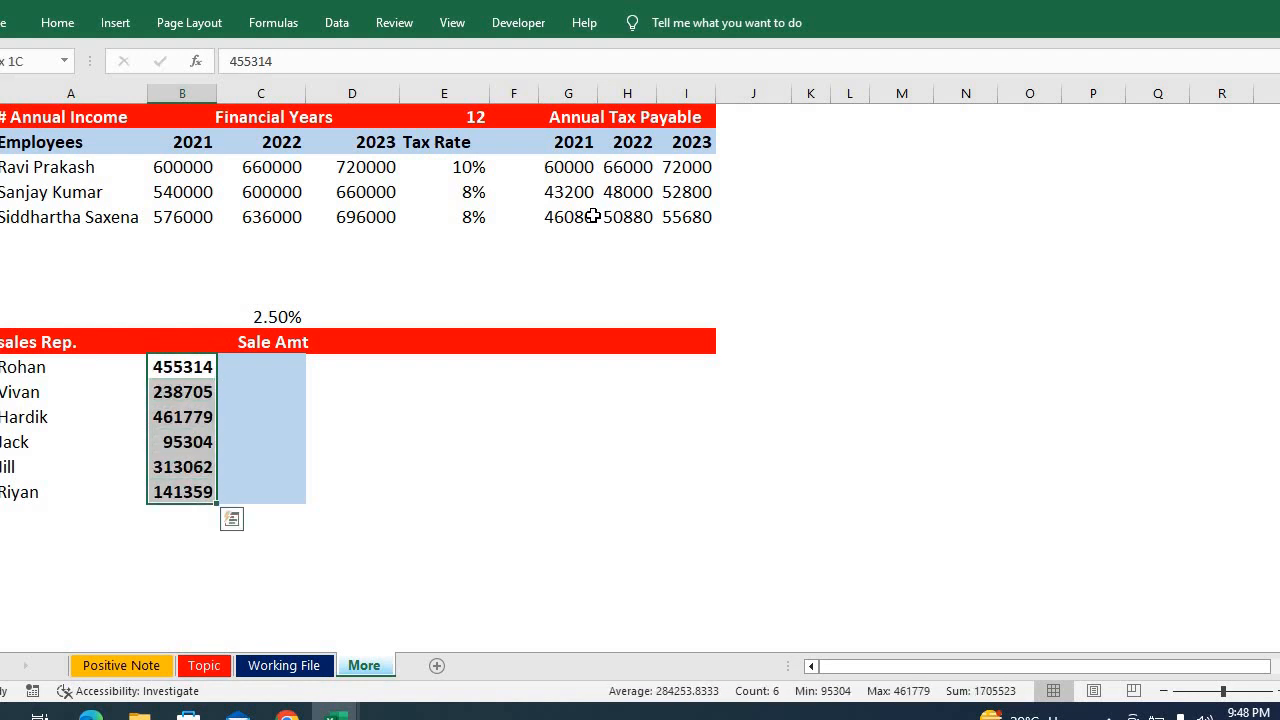
Change the sales table's Sale Amt header to "cOMMSSION Amt"
left_click(284, 367)
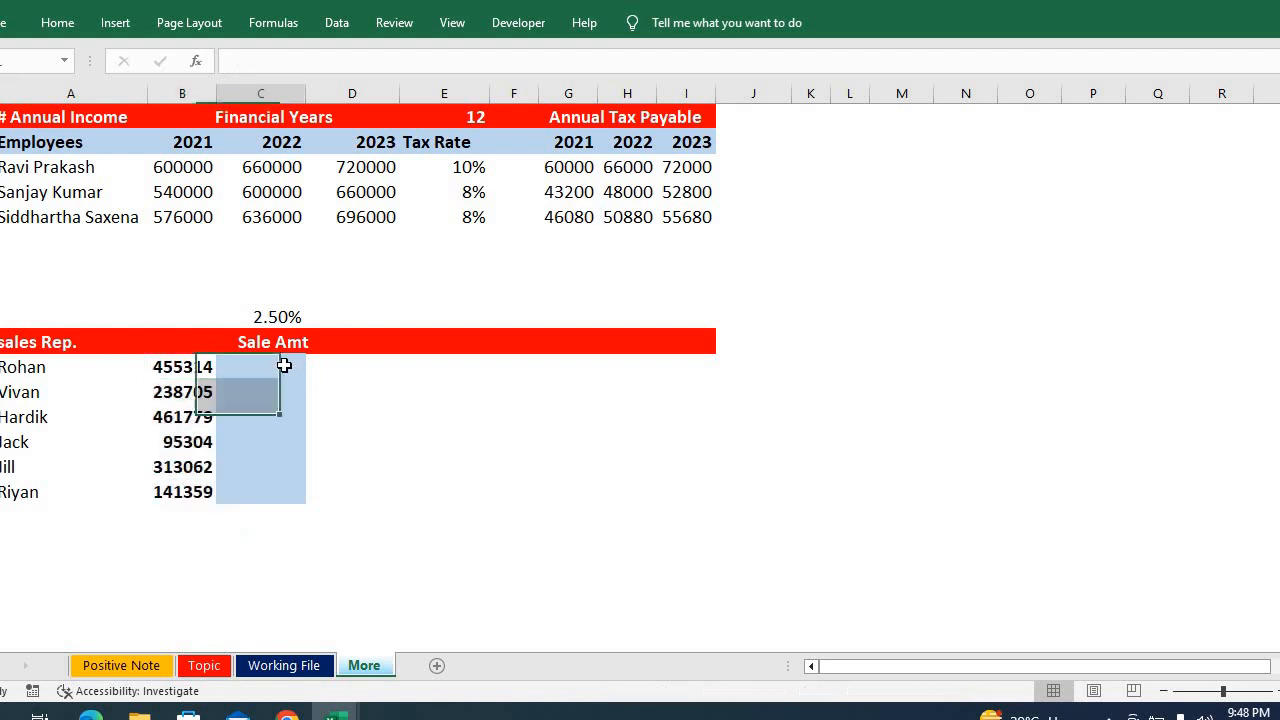
left_click(278, 341)
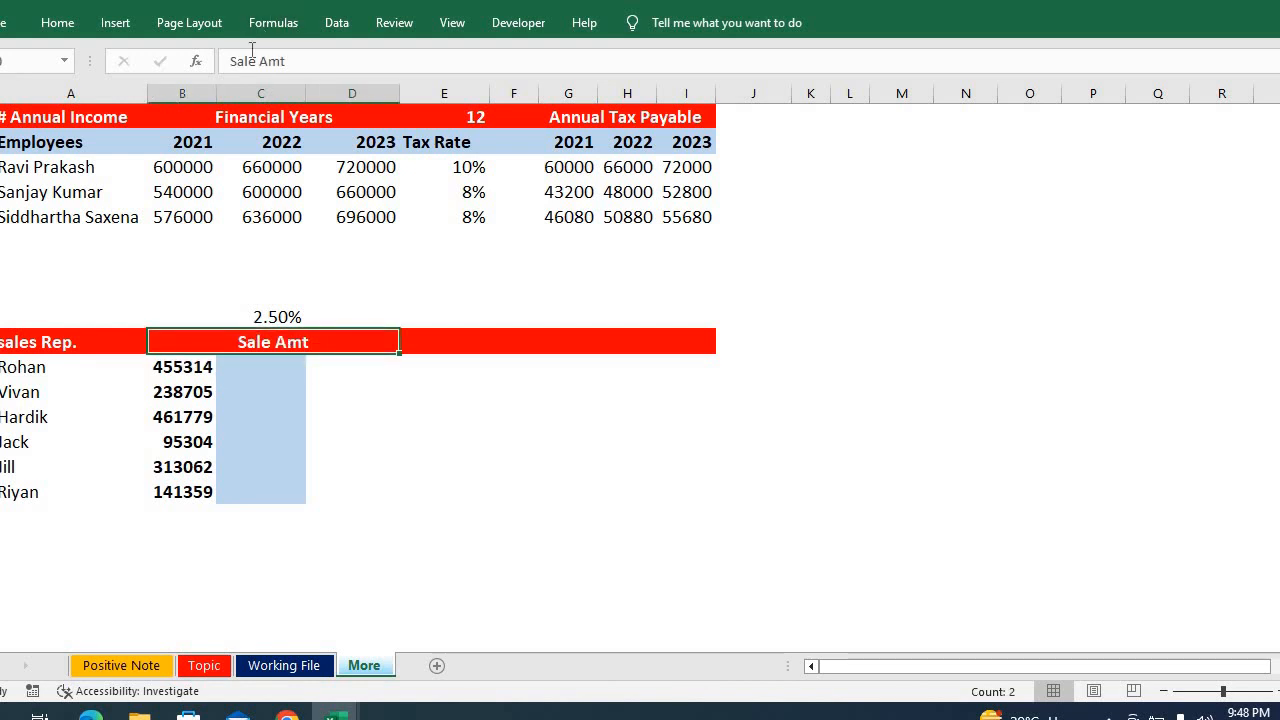
double_click(246, 60)
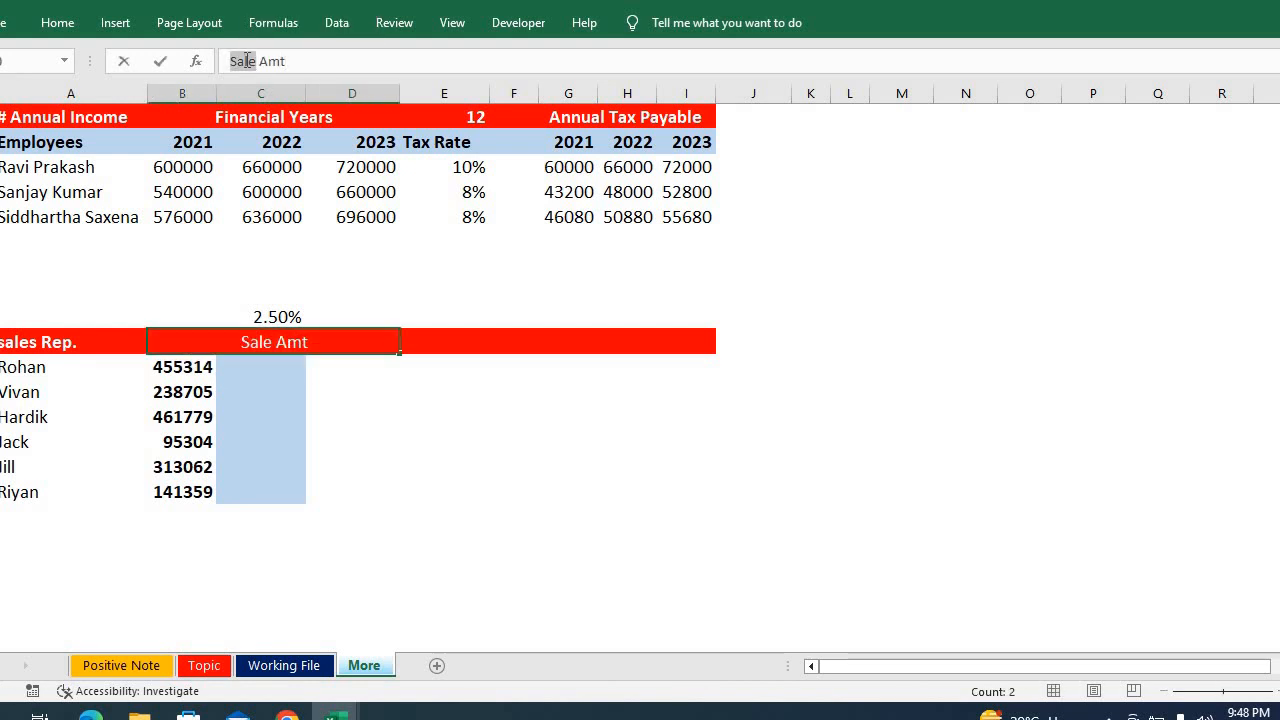
type("c")
key("BackSpace")
type("cO")
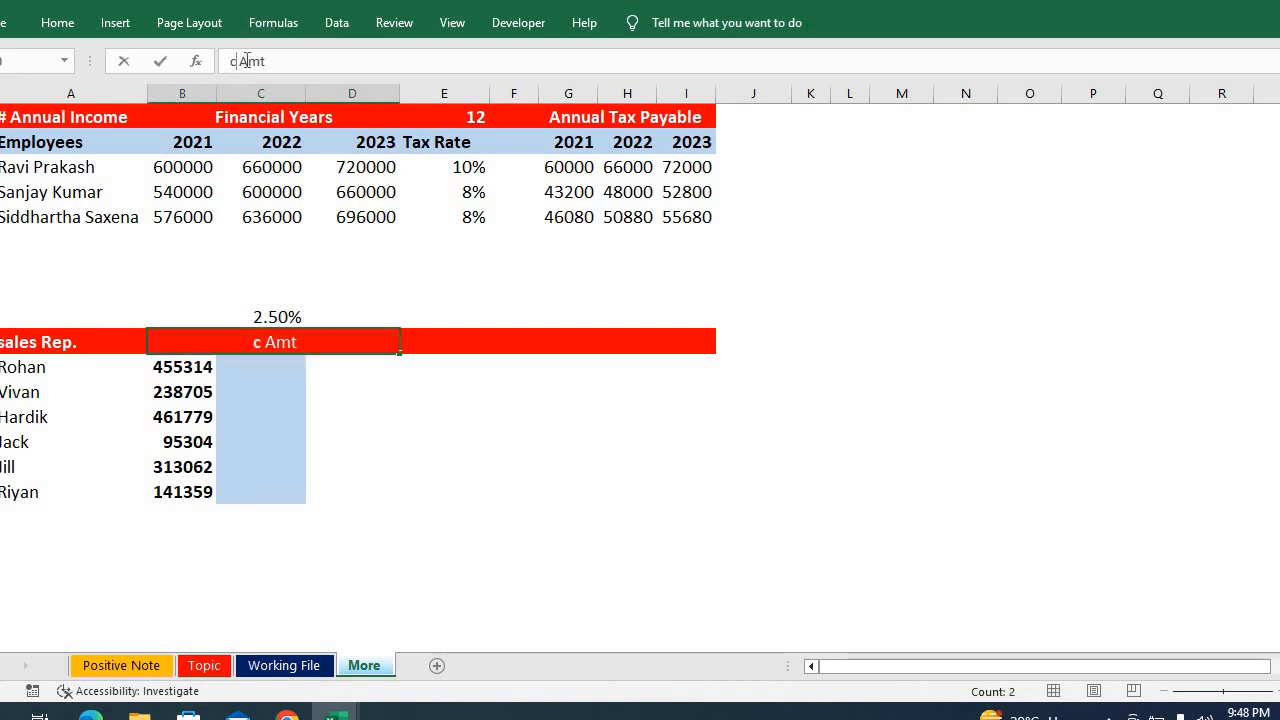
type("MMSSION")
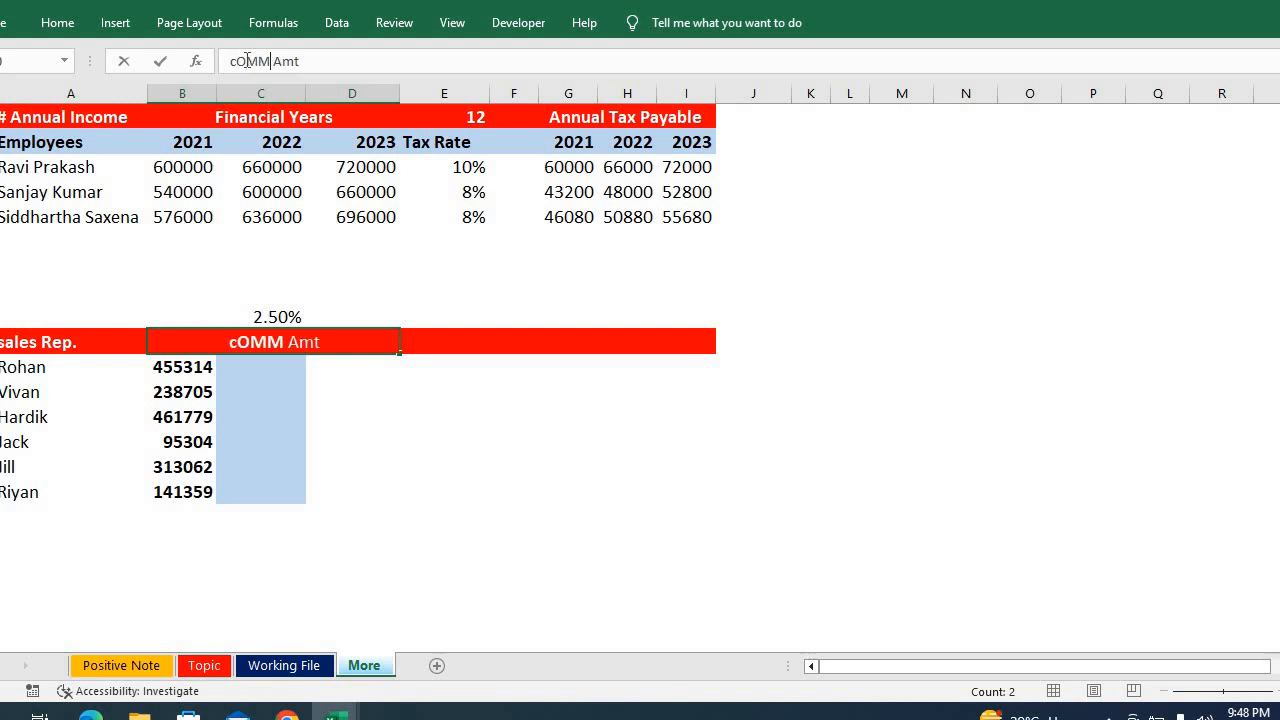
type("G")
key("BackSpace")
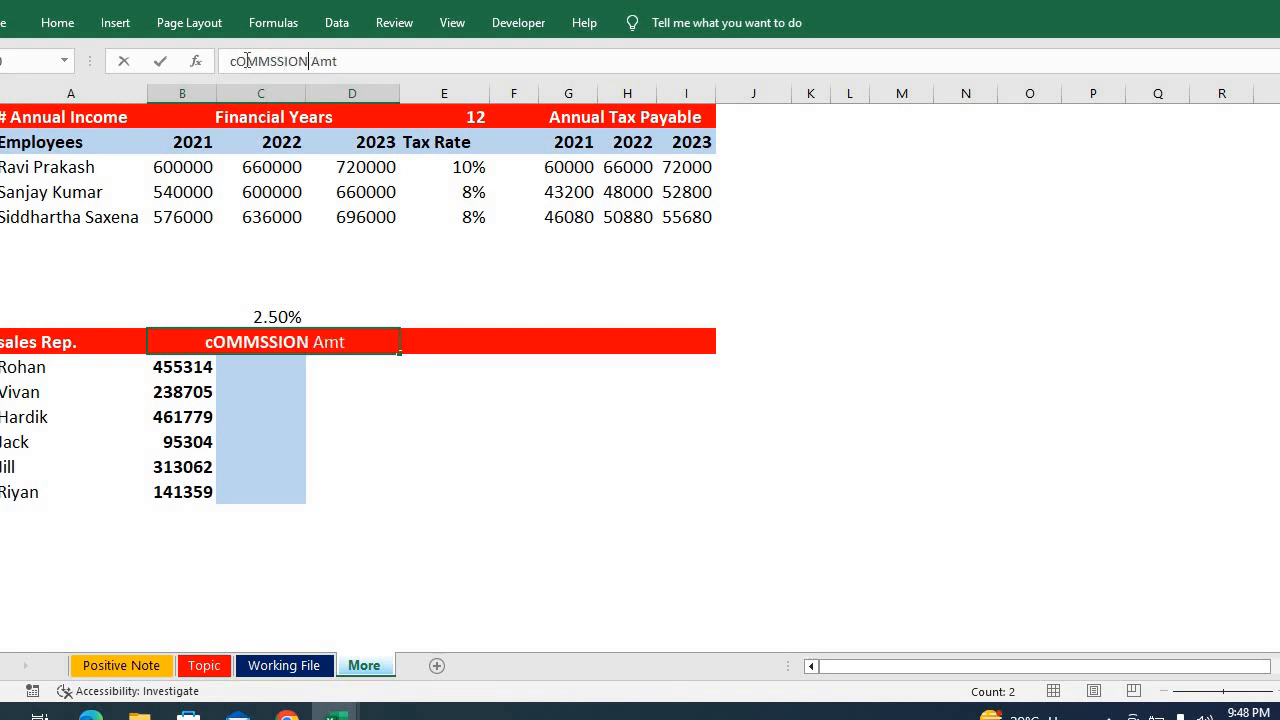
key("Return")
Enter the formula =B11*$C$9 in C11 to calculate the first sales representative's commission with an absolute rate reference
key("Down")
key("Right")
key("Up")
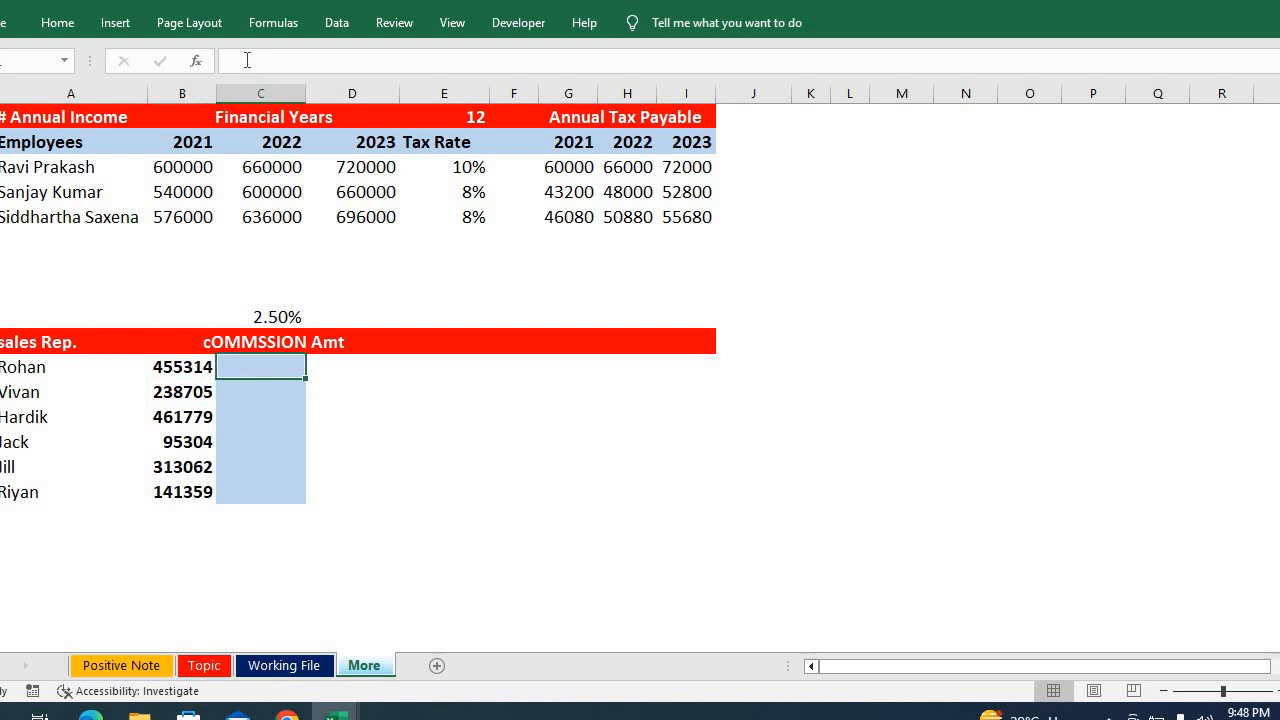
type("=")
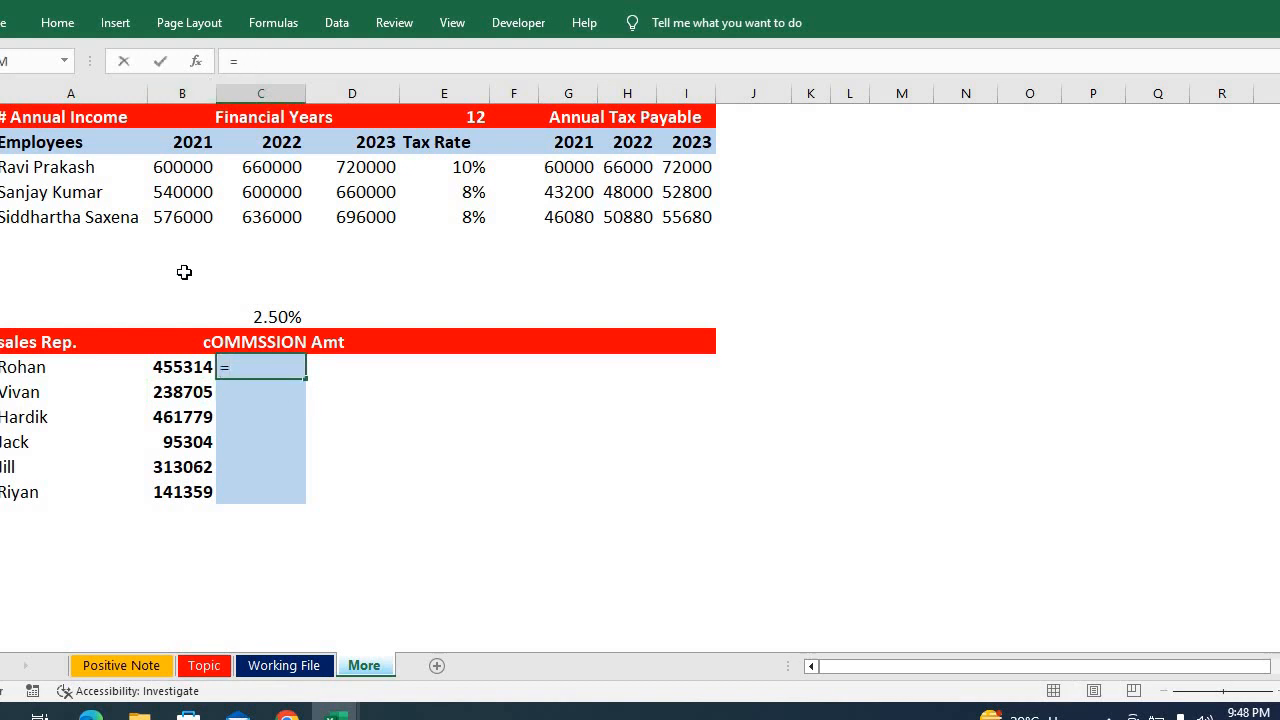
left_click(190, 367)
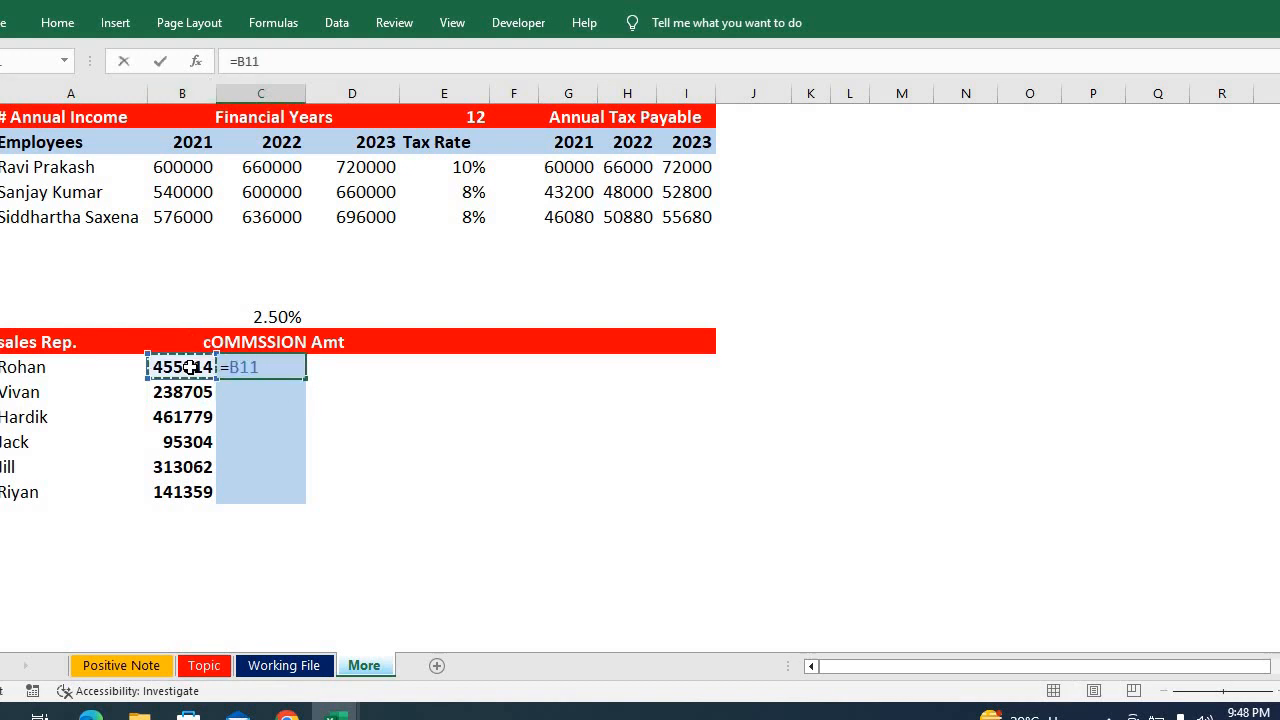
type("*")
left_click(286, 317)
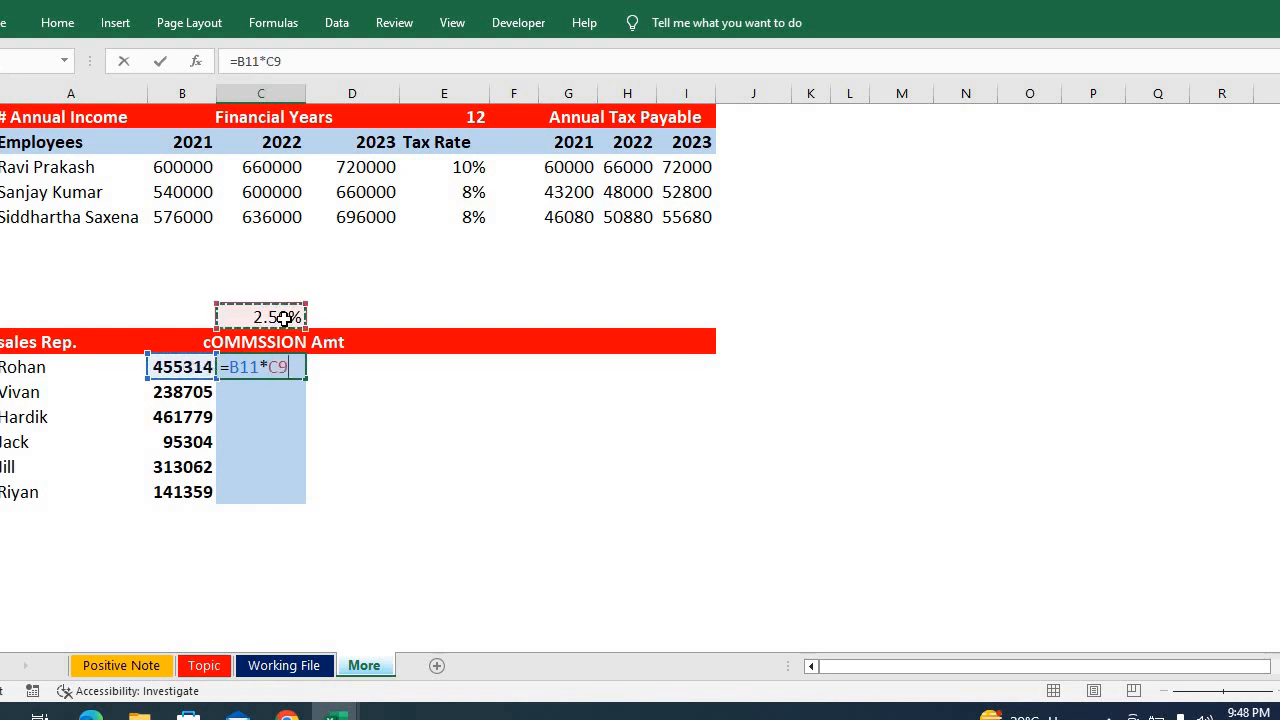
key("F4")
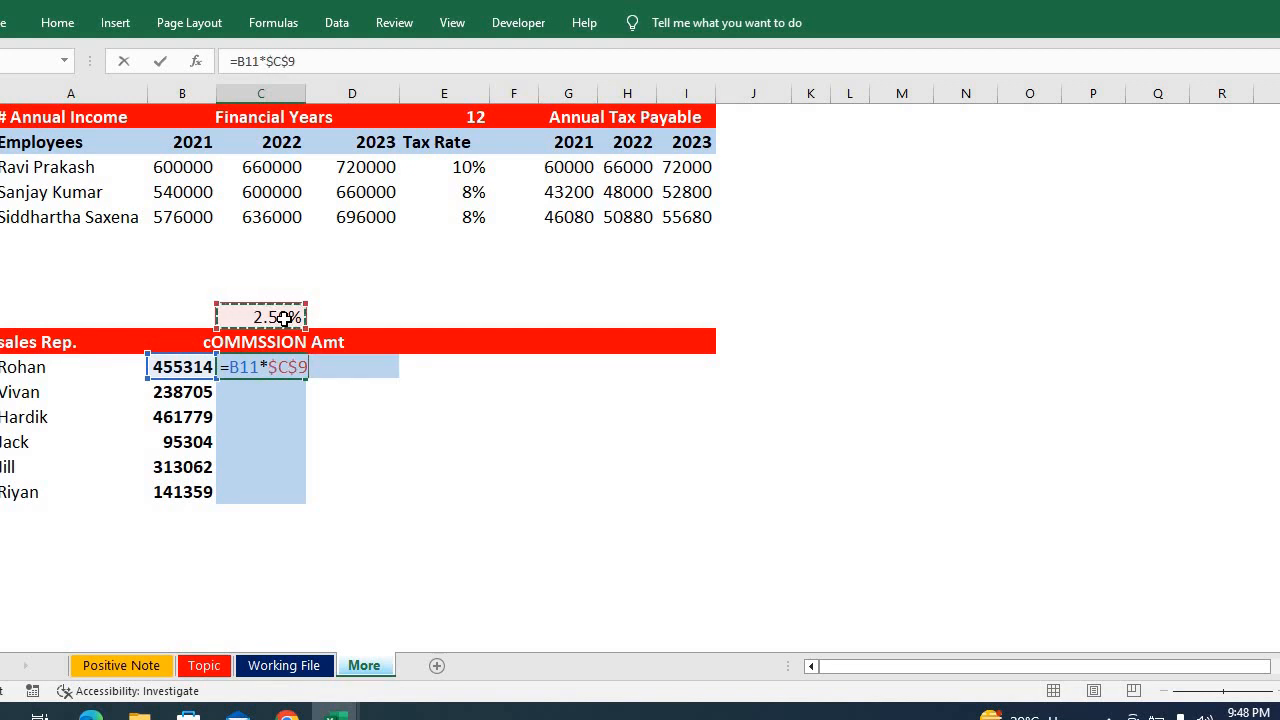
key("Return")
Fill the commission formula from C11 down to C16
key("Up")
key("shift+Down")
key("shift+Down")
key("shift+Down")
key("shift+Down")
key("shift+Down")
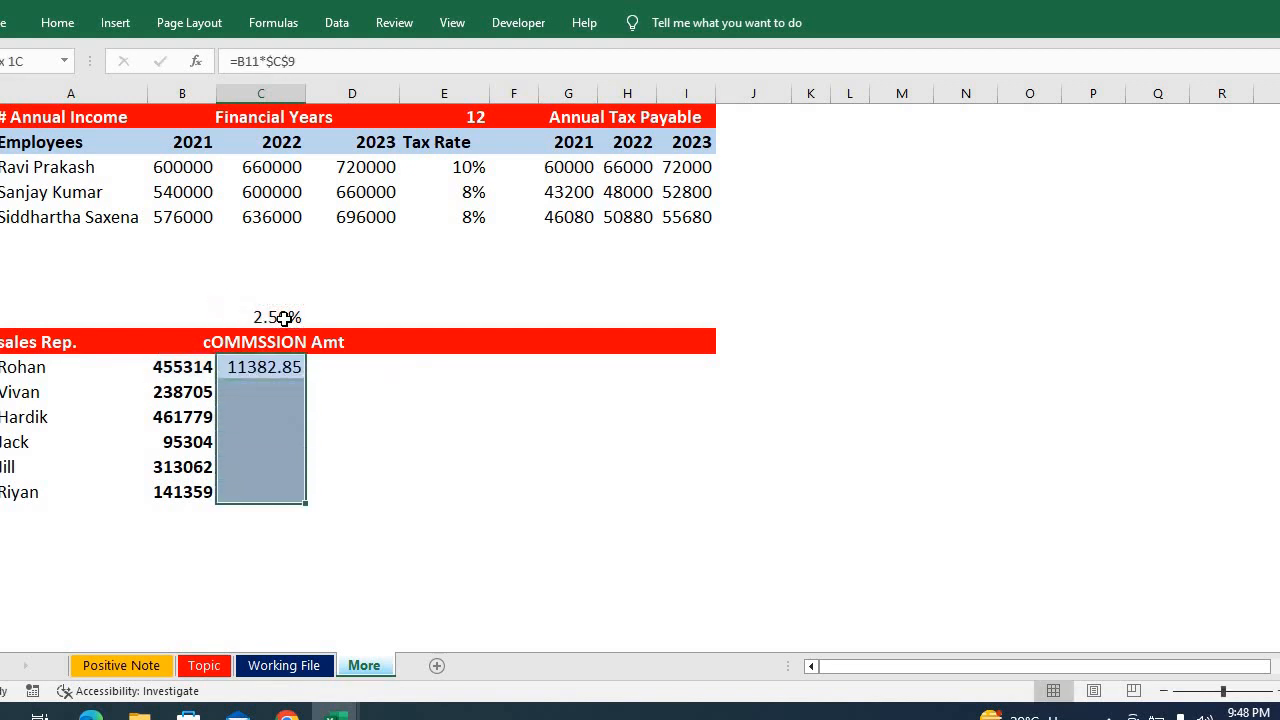
key("ctrl+d")
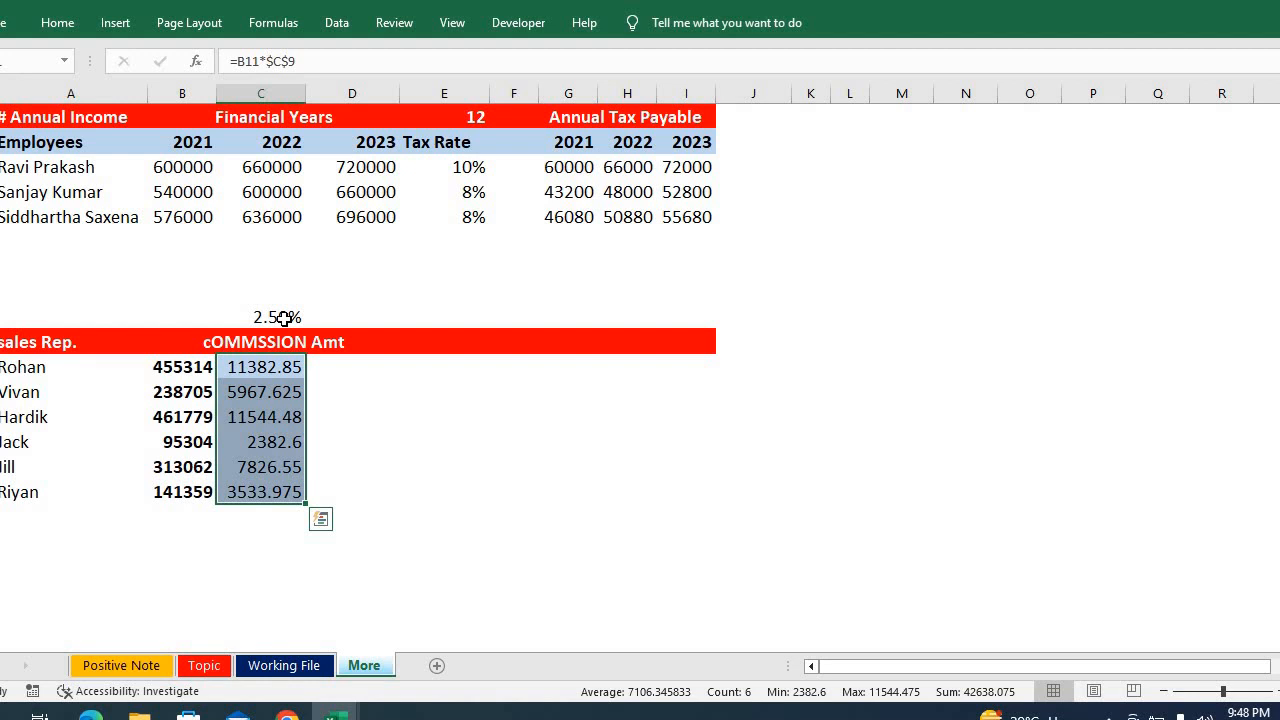
Enter the mixed-reference formula =$A25*B$24 in B25, the first cell of the number grid below the sales table
key("Down")
key("Down")
key("Down")
key("Down")
key("Down")
key("Down")
key("Down")
key("Down")
key("Down")
key("Down")
key("Down")
key("Down")
key("Down")
key("Down")
key("Down")
key("Down")
key("Down")
key("Down")
key("Down")
key("Down")
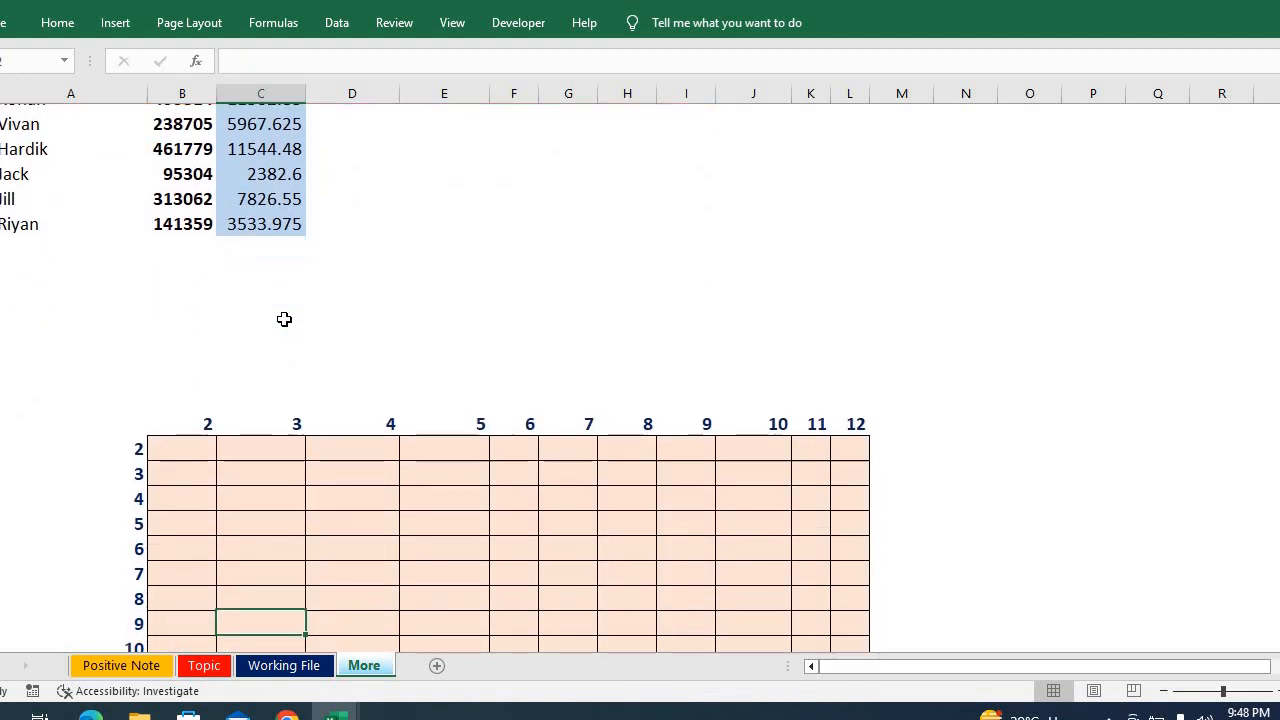
key("Down")
key("Down")
key("Down")
key("Up")
key("Up")
key("Up")
key("Up")
key("Up")
key("Up")
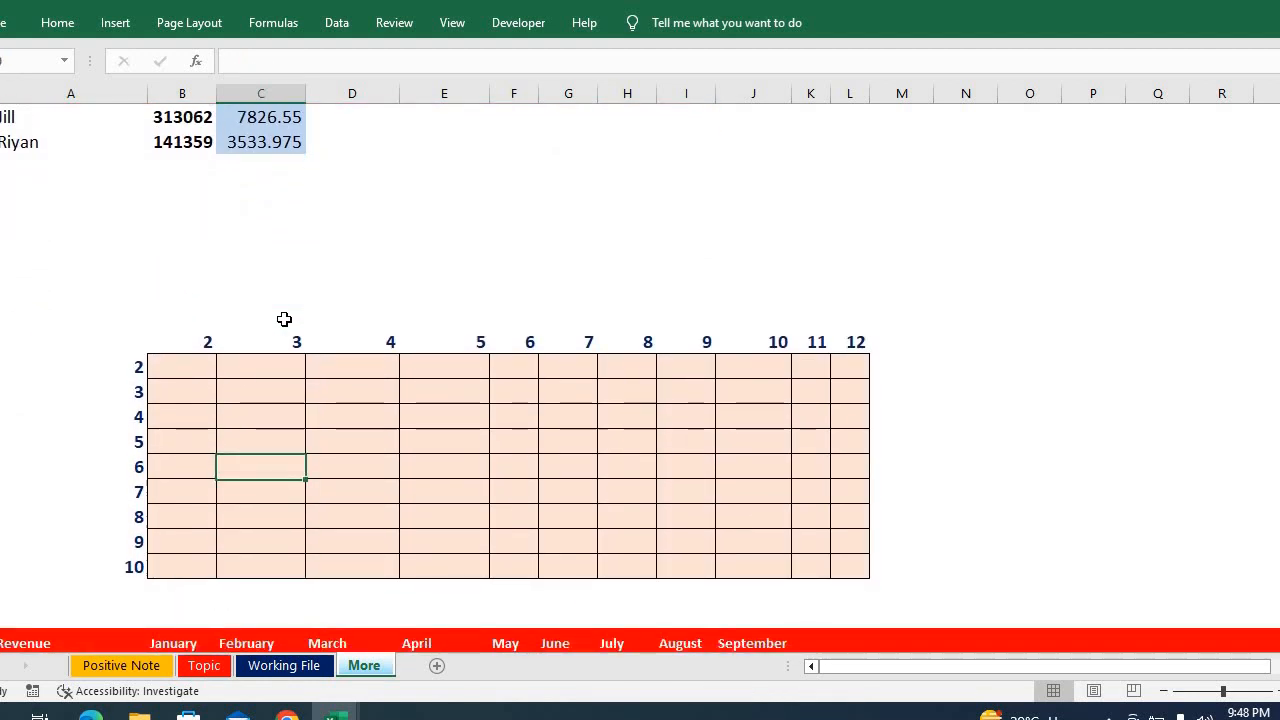
key("Up")
key("Up")
key("Up")
key("Up")
key("Left")
key("Left")
key("Right")
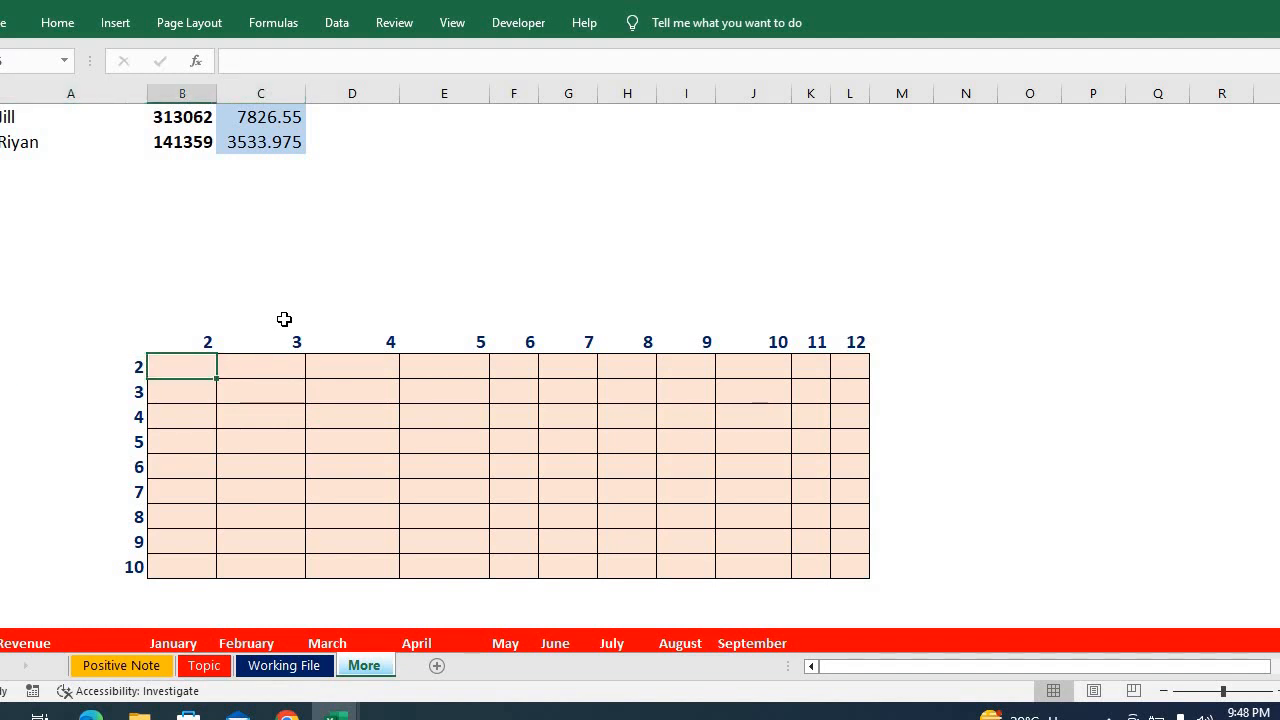
type("=")
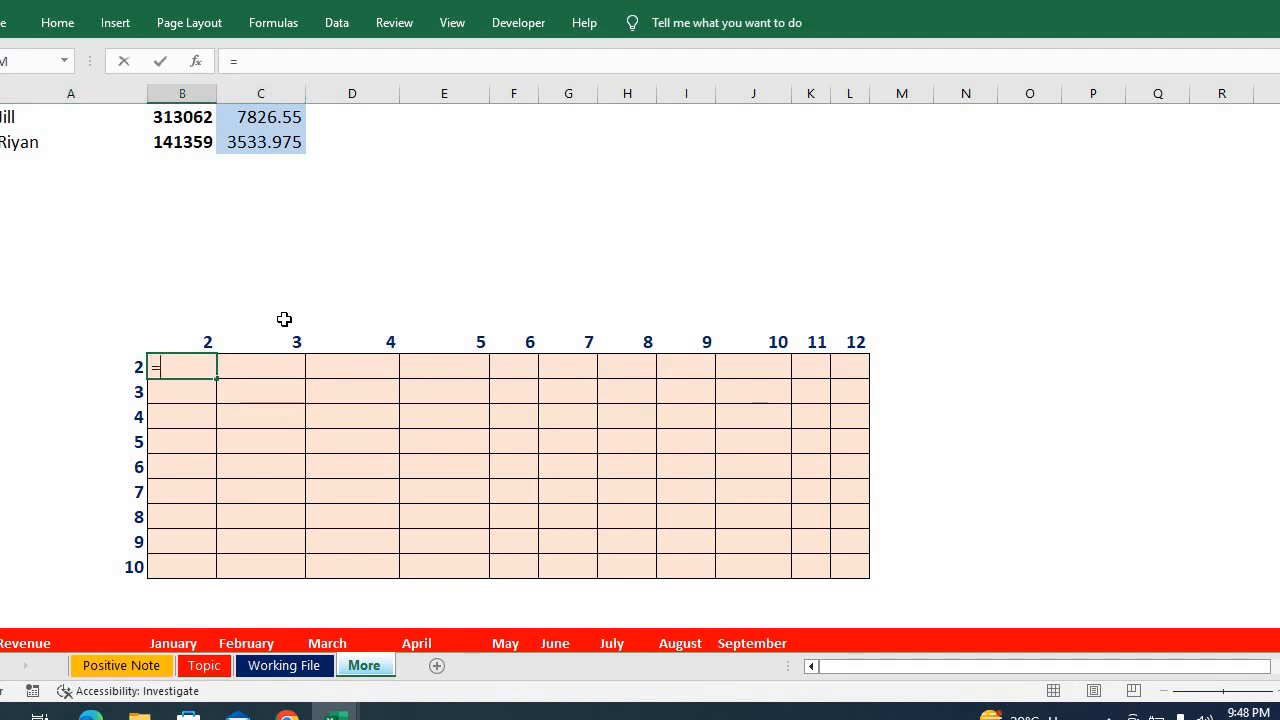
left_click(138, 364)
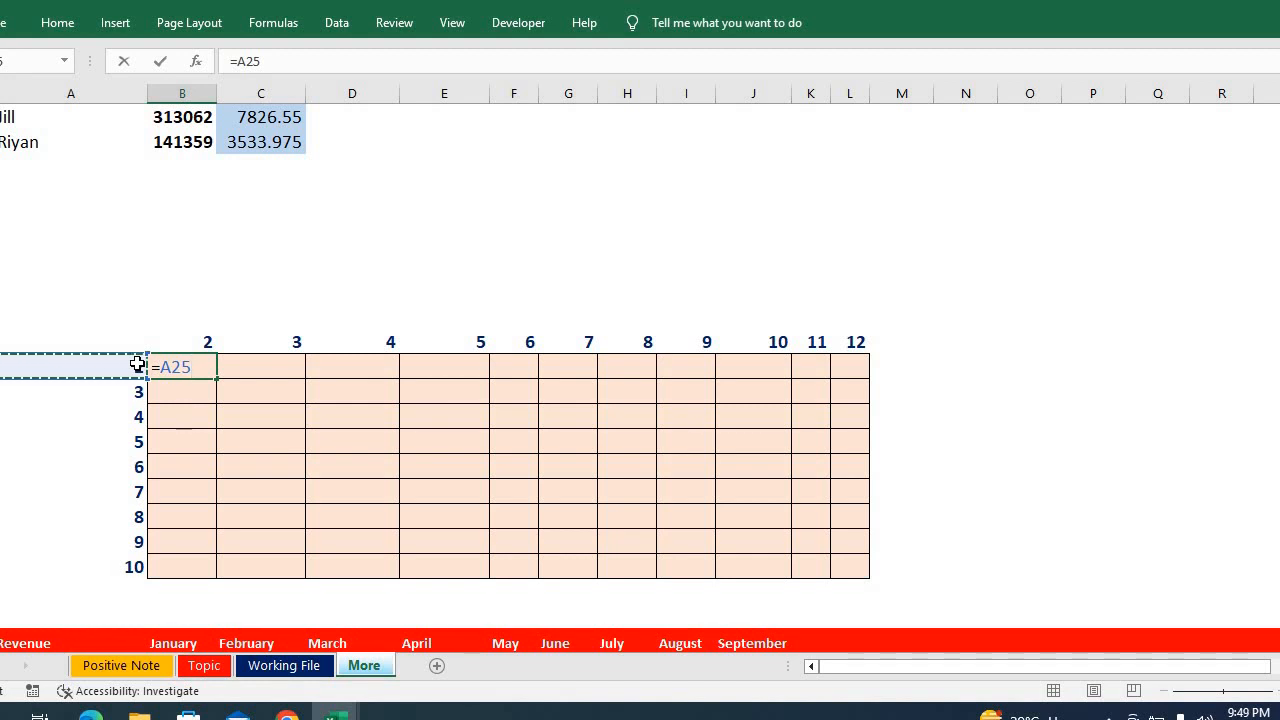
key("F4")
key("F4")
key("F4")
type("8")
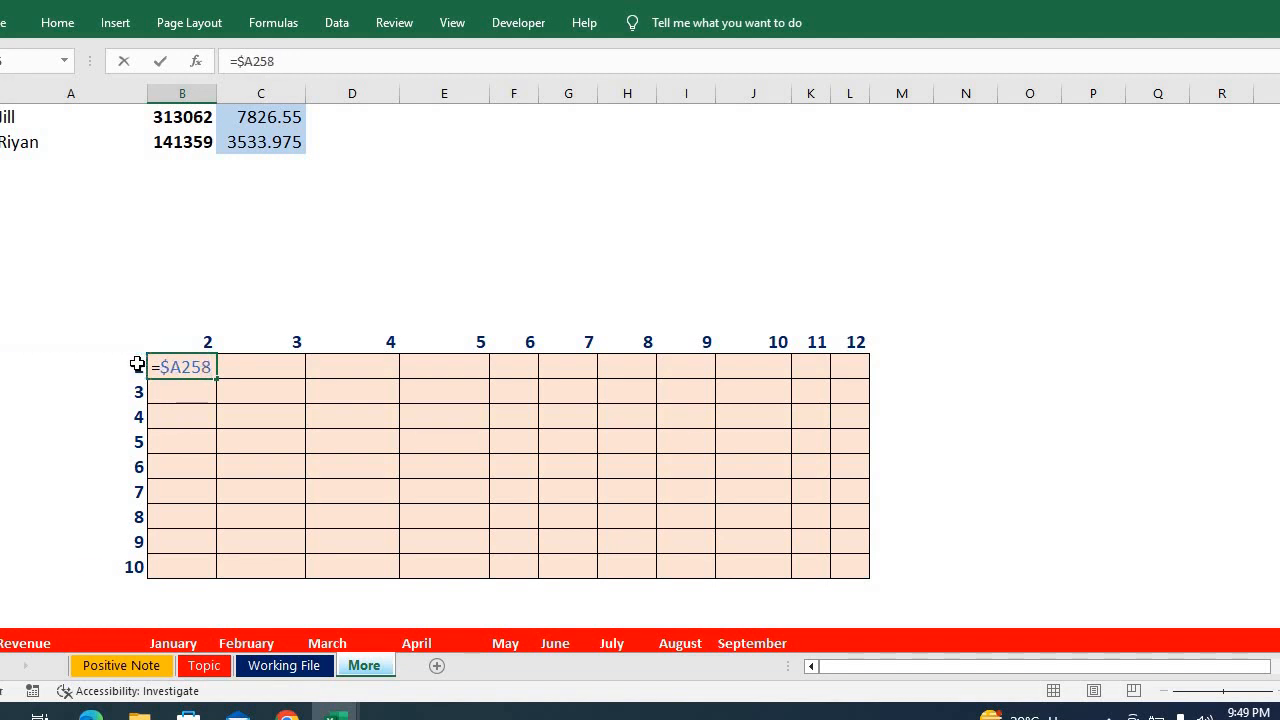
key("BackSpace")
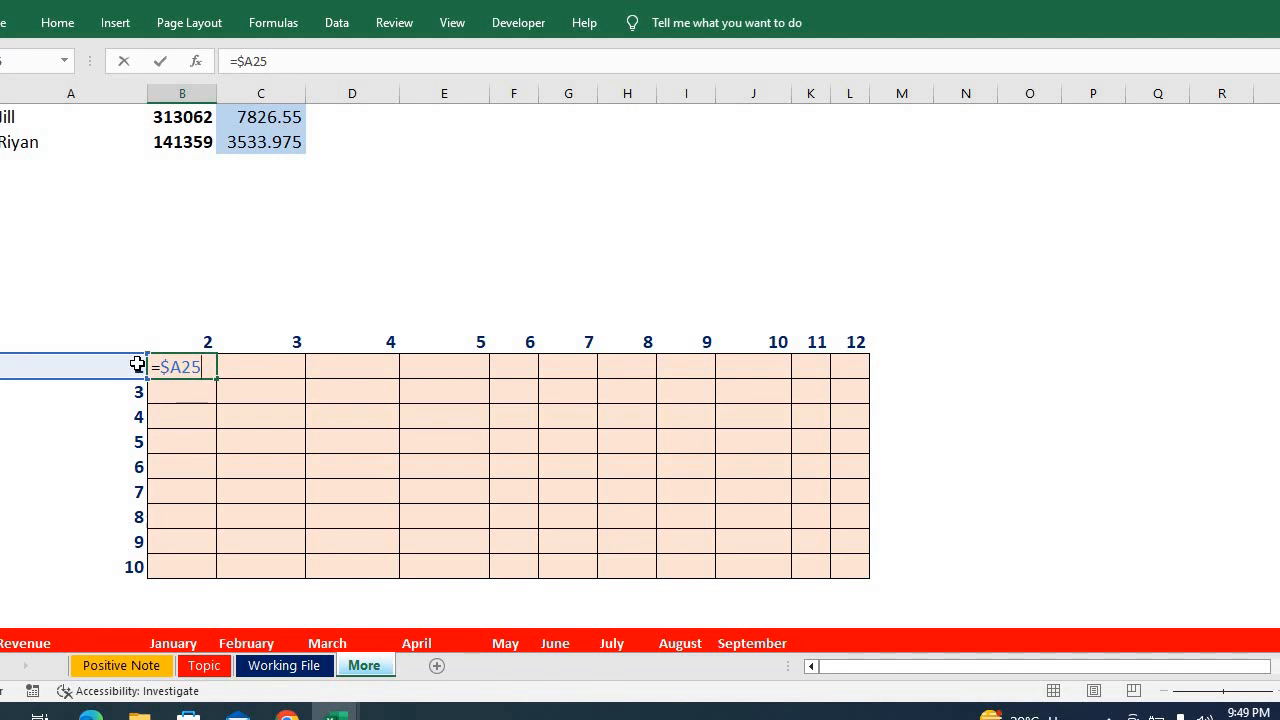
type("*")
left_click(202, 341)
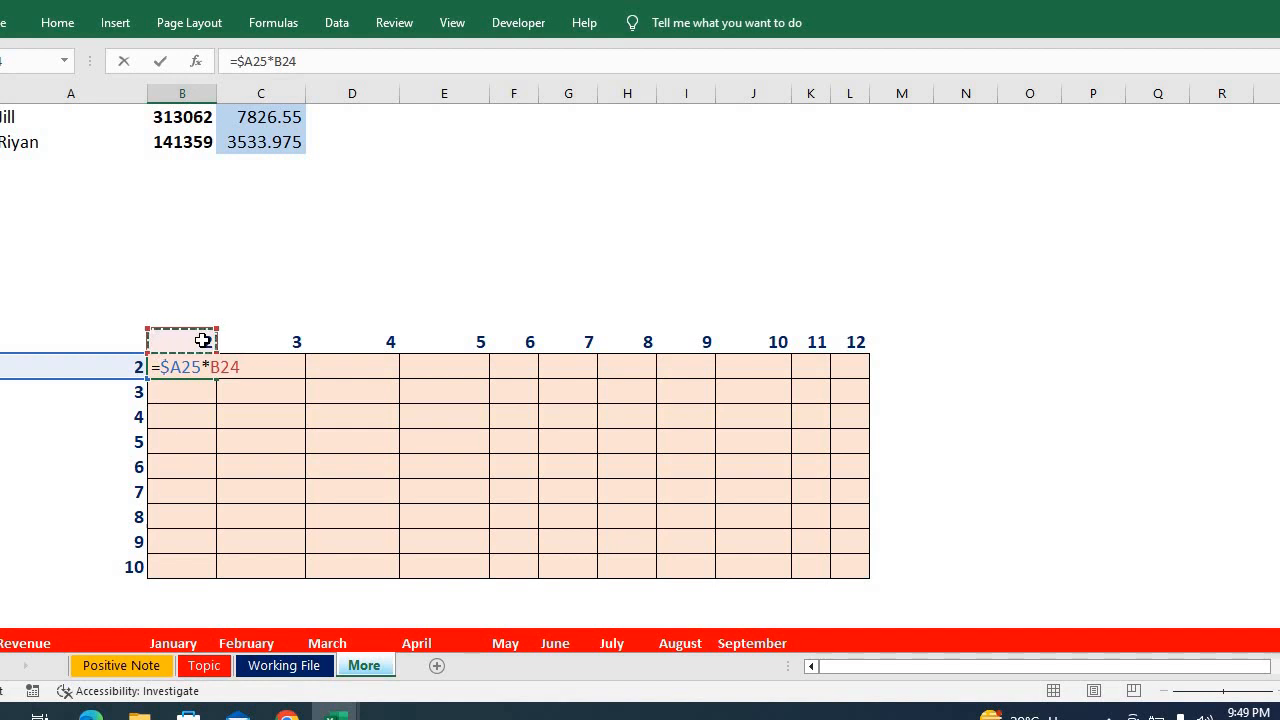
key("F4")
key("F4")
key("ctrl+Return")
Fill the multiplication formula from B25 across the grid's first row to L25
key("shift+Right")
key("shift+Right")
key("shift+Right")
key("shift+Right")
key("shift+Right")
key("shift+Right")
key("shift+Right")
key("shift+Right")
key("shift+Right")
key("shift+Right")
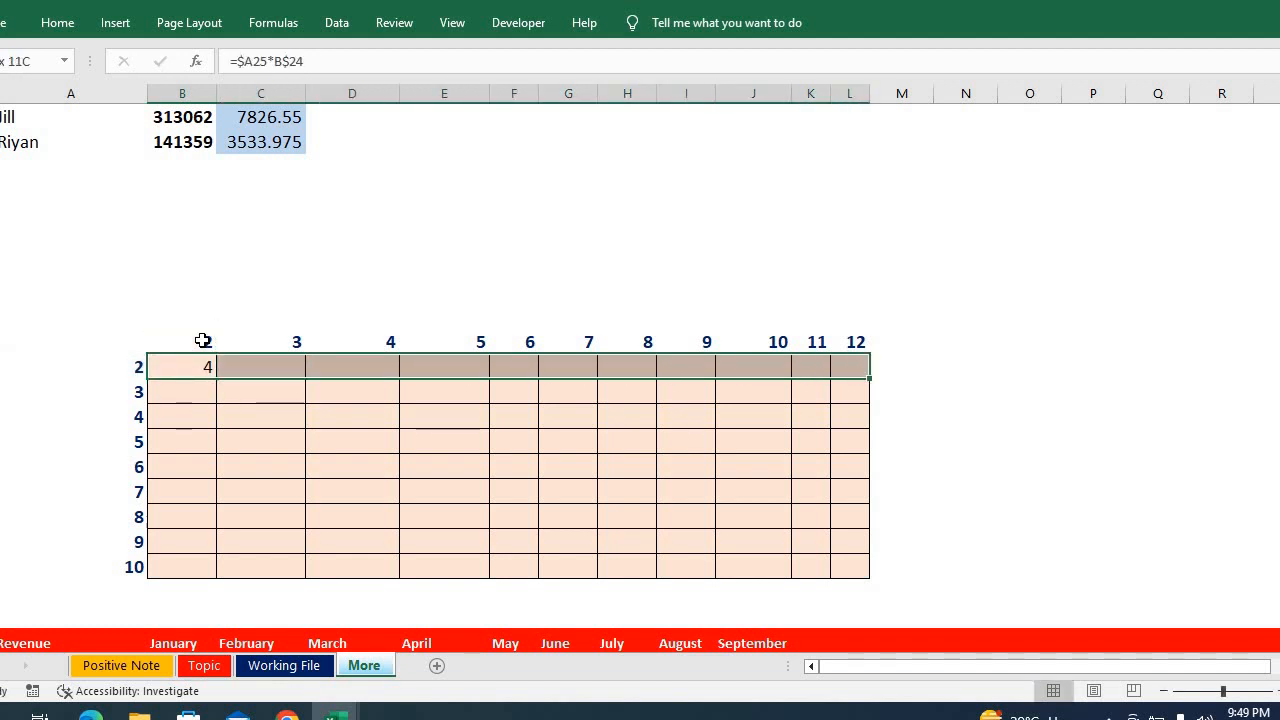
key("ctrl+r")
Fill the first row's formulas in B25:L25 down through row 33 to complete the grid
key("shift+Down")
key("shift+Down")
key("shift+Down")
key("shift+Down")
key("shift+Down")
key("shift+Down")
key("shift+Down")
key("shift+Down")
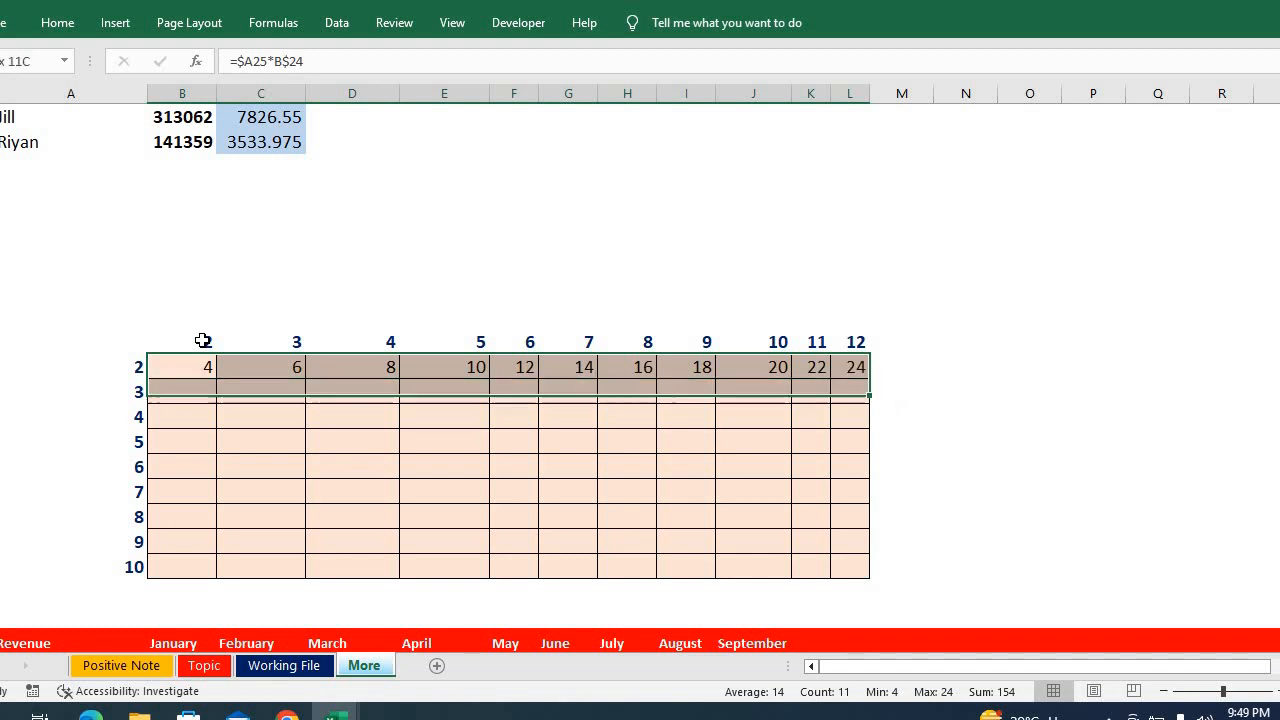
key("ctrl+d")
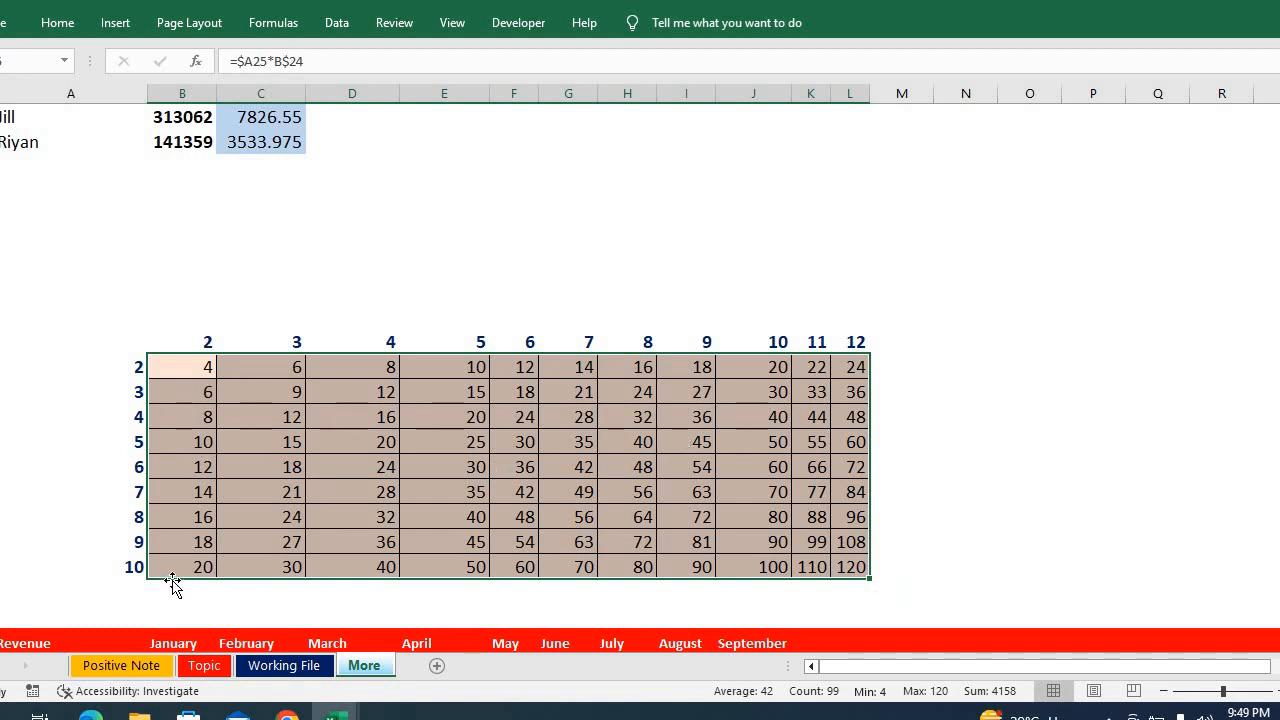
Examine the grid's row header 10, column header 12 and the mixed-reference formulas down column L to row 33
left_click(137, 566)
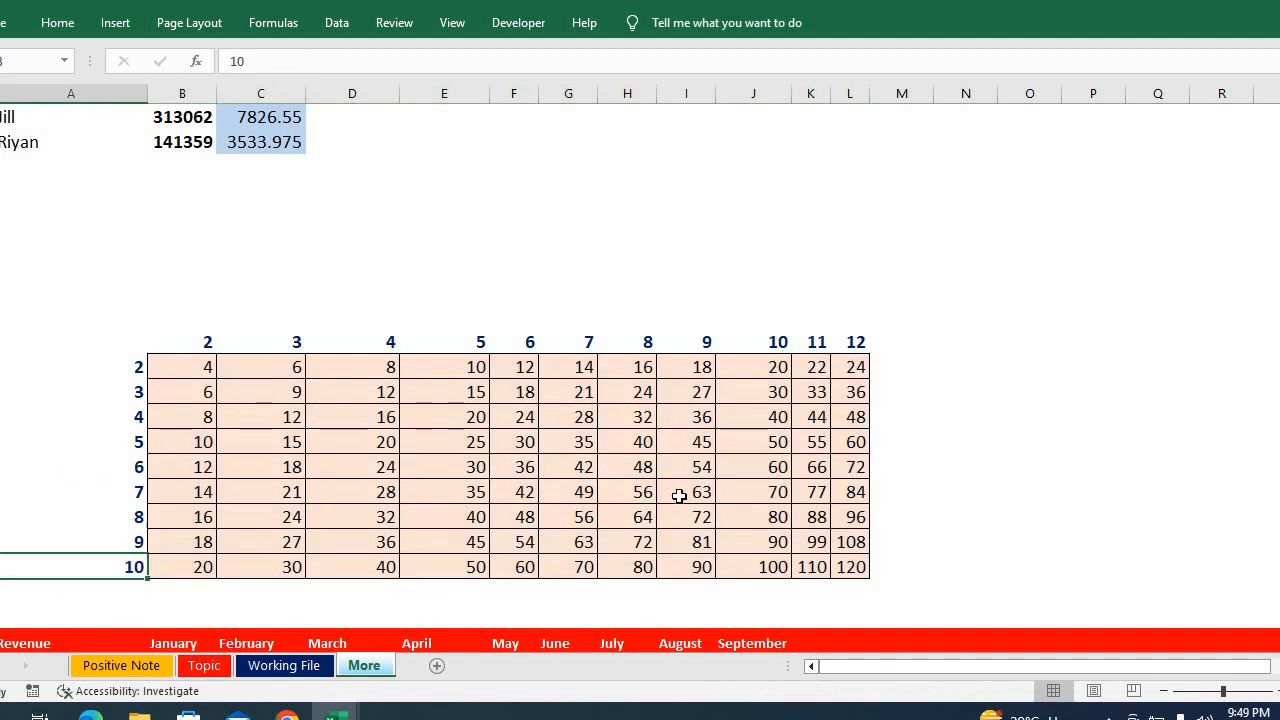
left_click(860, 344)
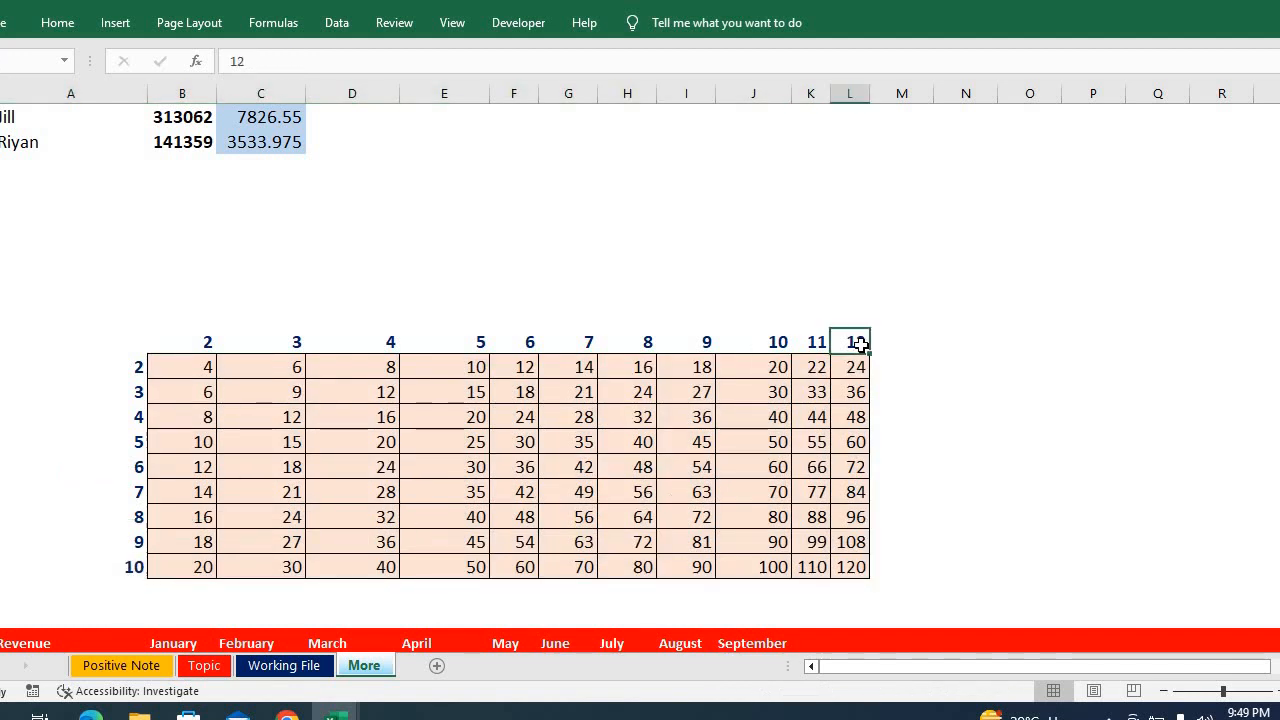
key("Down")
key("Down")
key("Down")
key("Down")
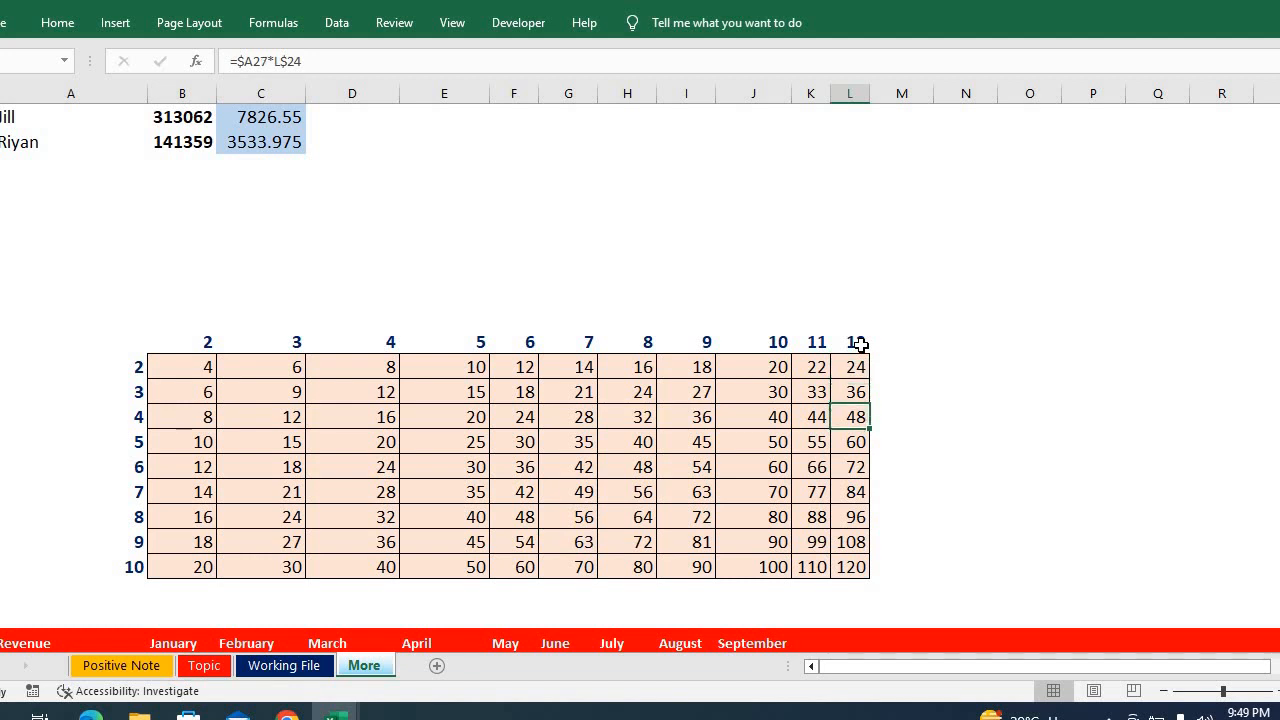
key("Down")
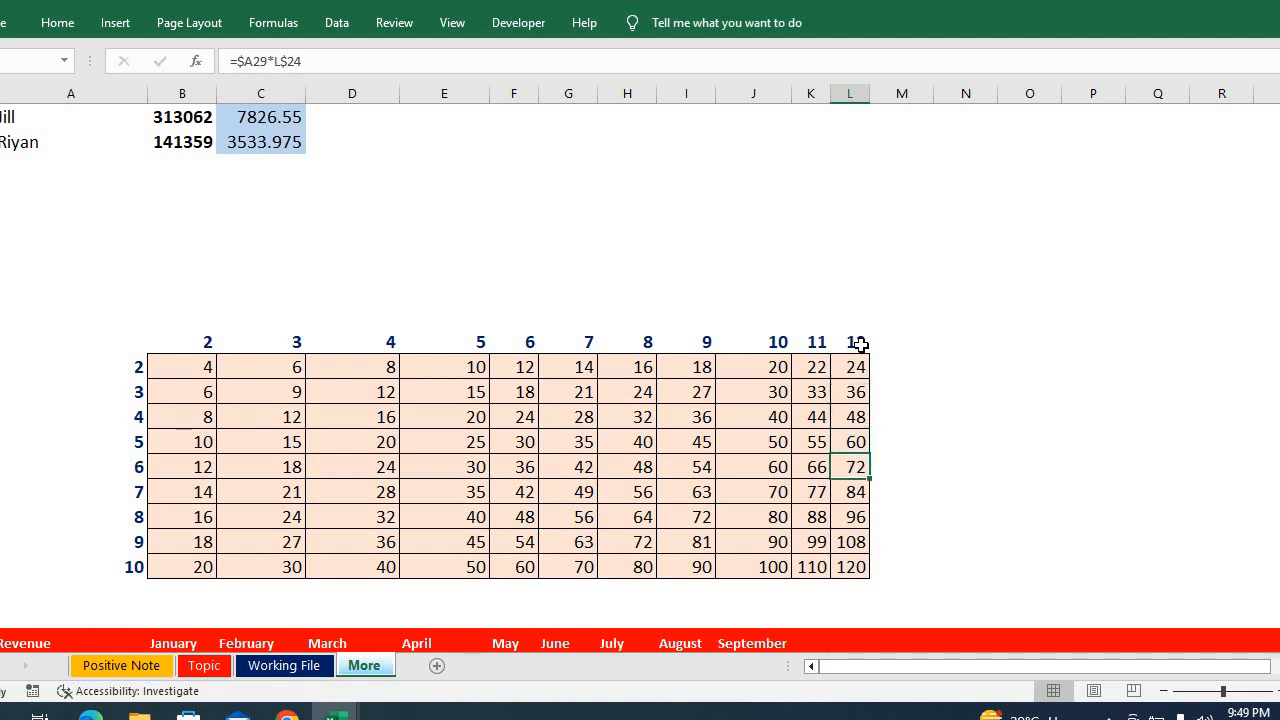
key("Down")
key("Down")
key("Down")
key("Down")
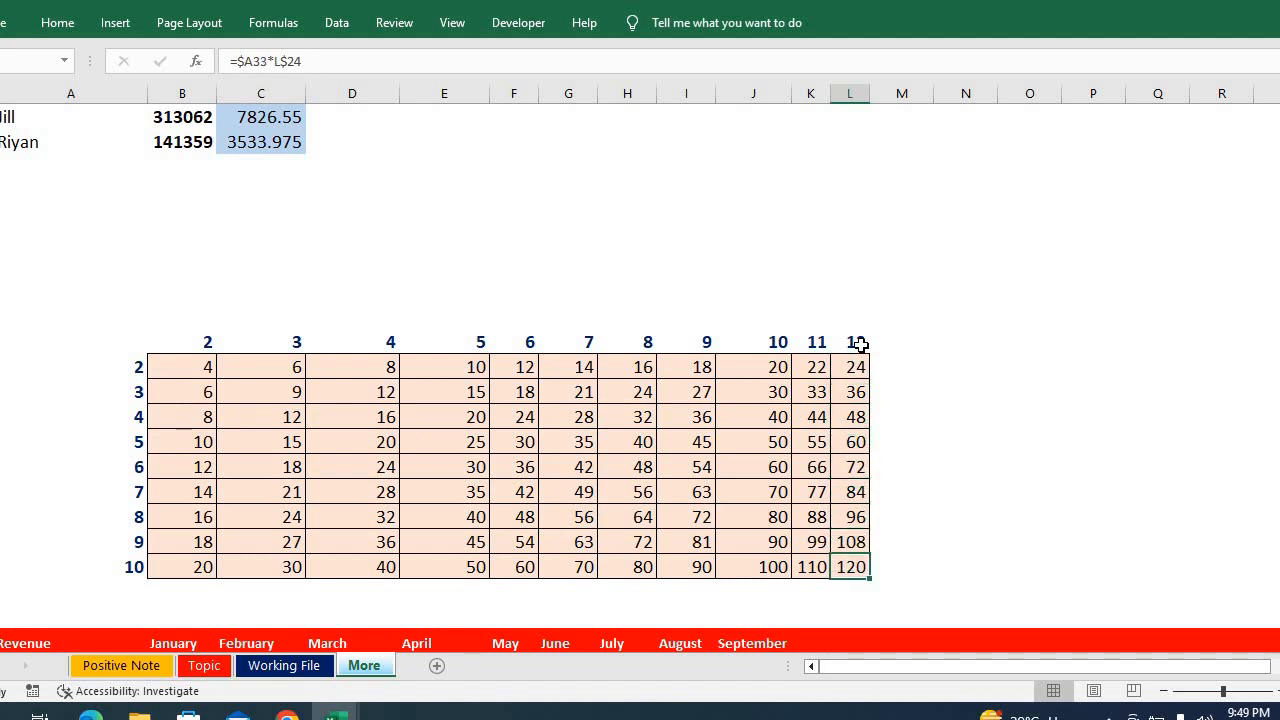
Look over the monthly Revenue table and its Increase Per Month rate below the number grid
key("Down")
key("Down")
key("Down")
key("Down")
key("Down")
key("Down")
key("Down")
key("Down")
key("Down")
key("Down")
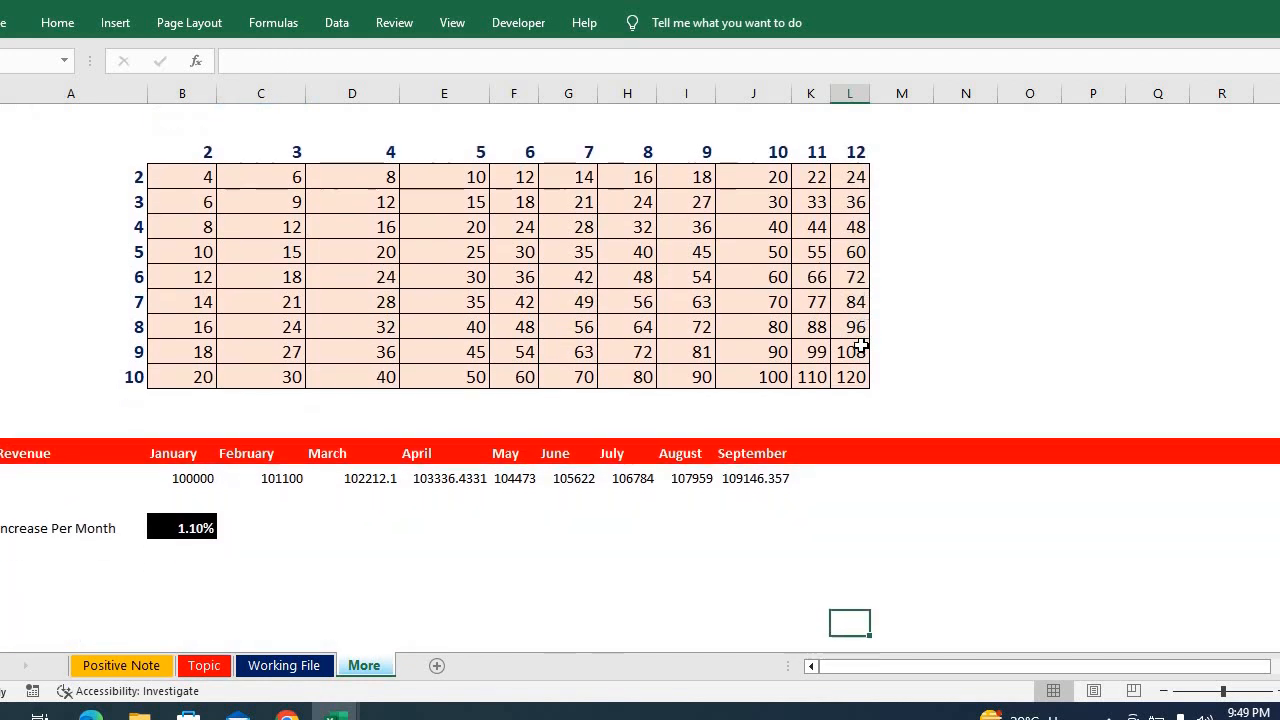
key("Down")
key("Up")
key("Up")
key("Up")
key("Up")
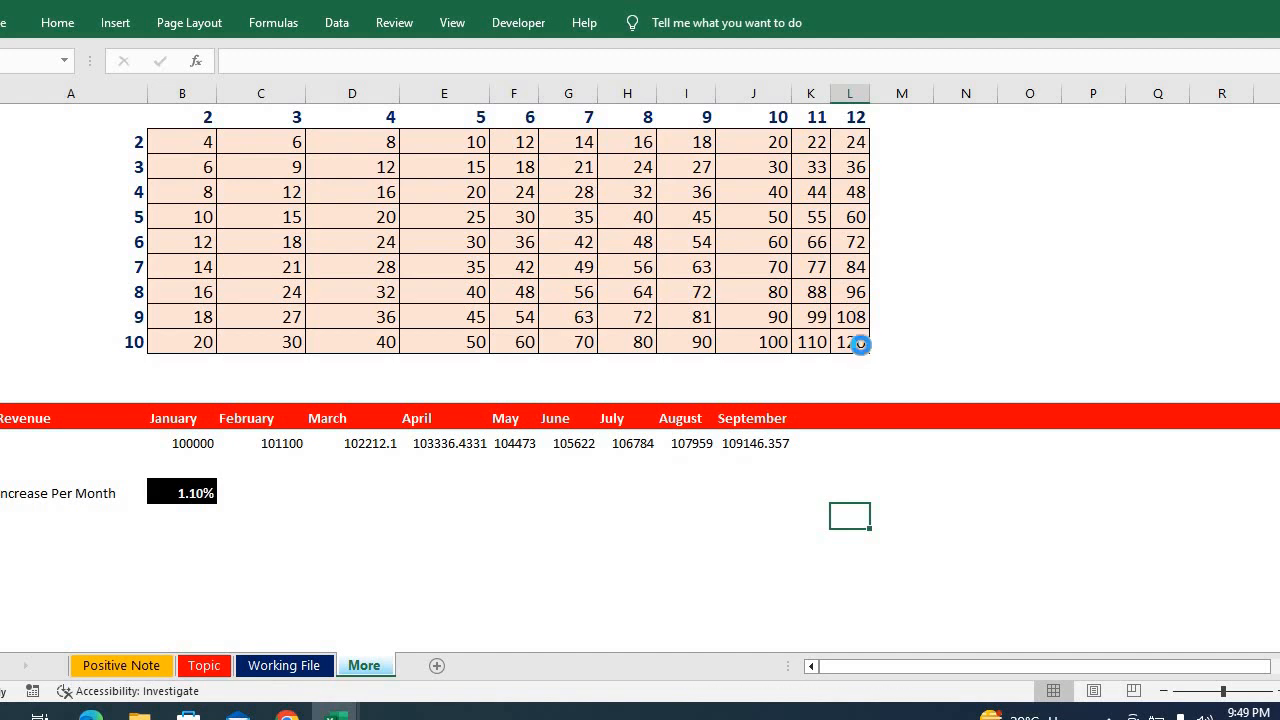
key("Up")
key("Up")
key("Up")
key("Up")
key("Up")
key("Up")
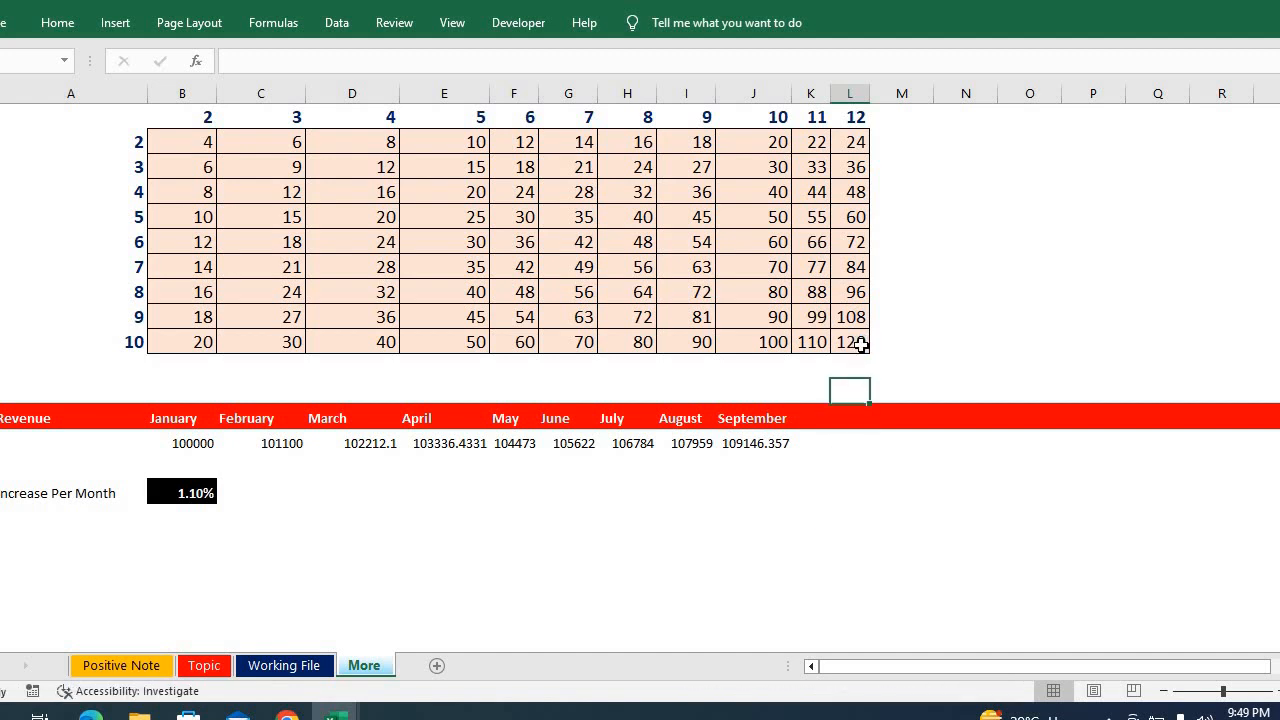
key("Up")
key("Down")
key("Down")
key("Down")
key("Down")
key("Down")
key("Left")
key("Left")
key("Left")
key("Left")
key("Left")
key("Left")
key("Left")
key("Left")
key("Left")
key("Left")
key("Left")
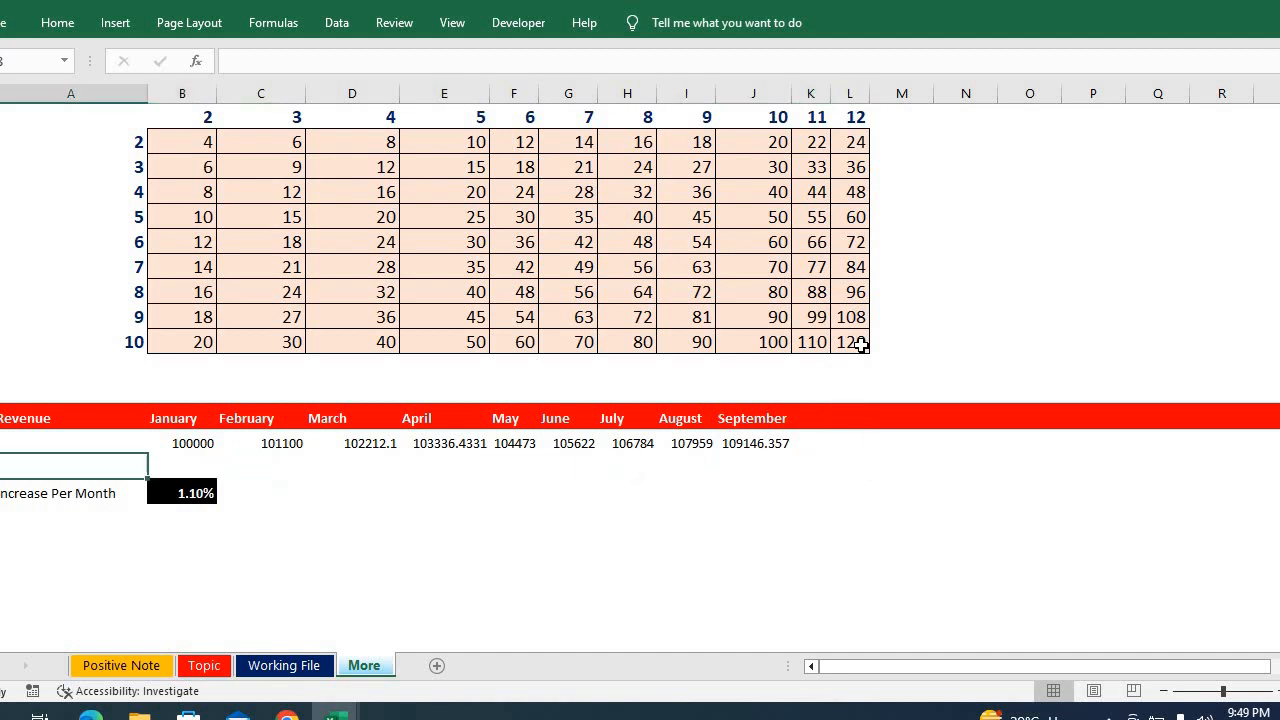
key("Down")
key("Down")
key("Down")
key("Down")
key("Down")
key("Up")
key("Up")
key("Up")
key("Up")
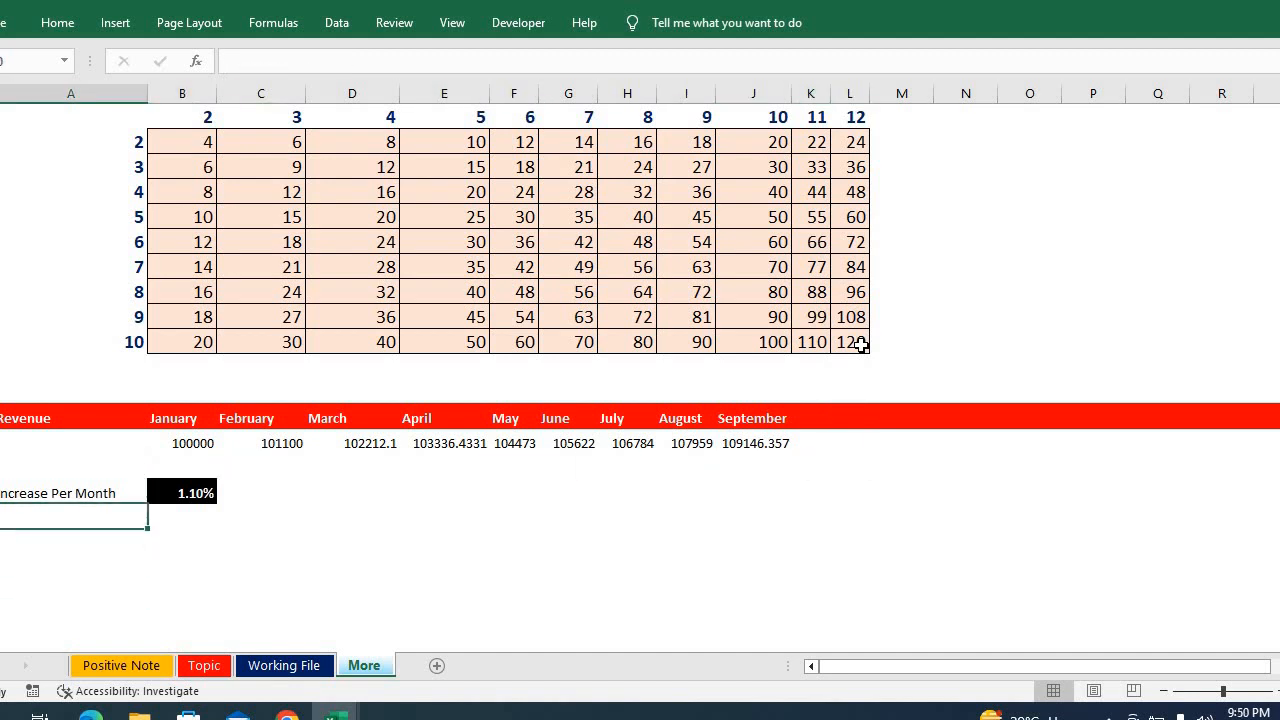
Inspect the February revenue formula in C37 and the cells it references
key("Right")
key("Right")
key("Up")
key("Up")
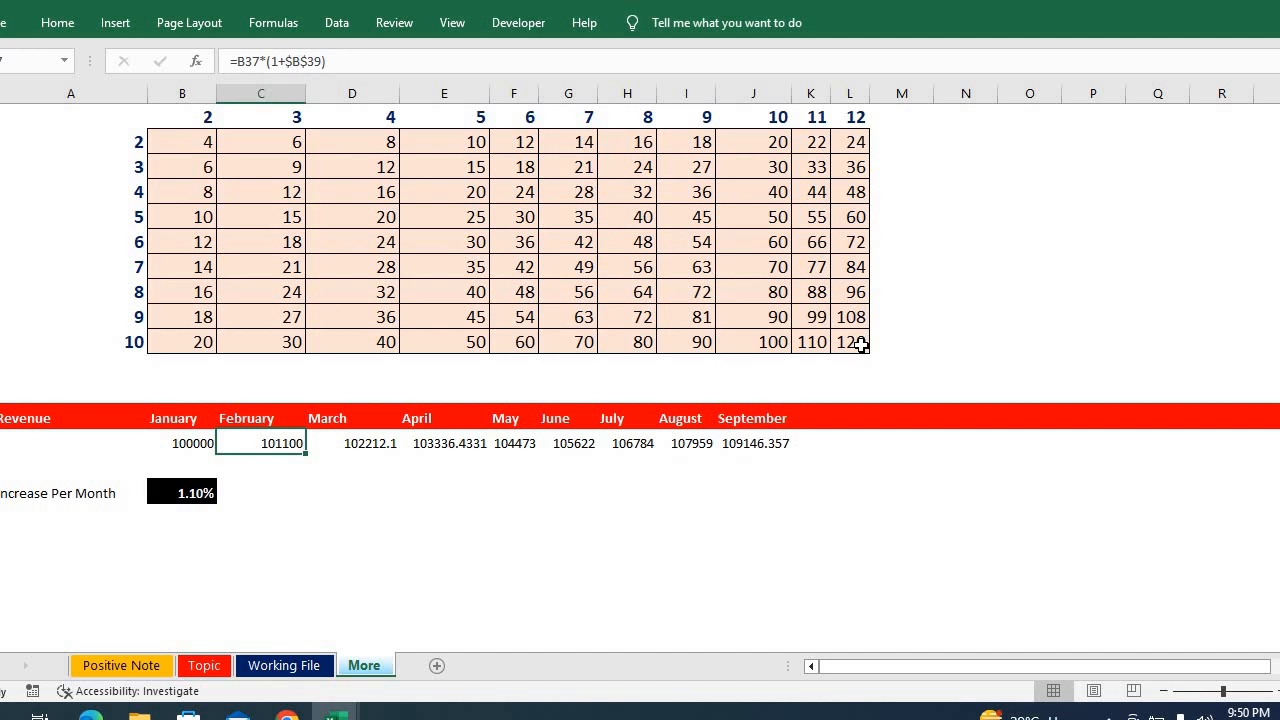
key("F2")
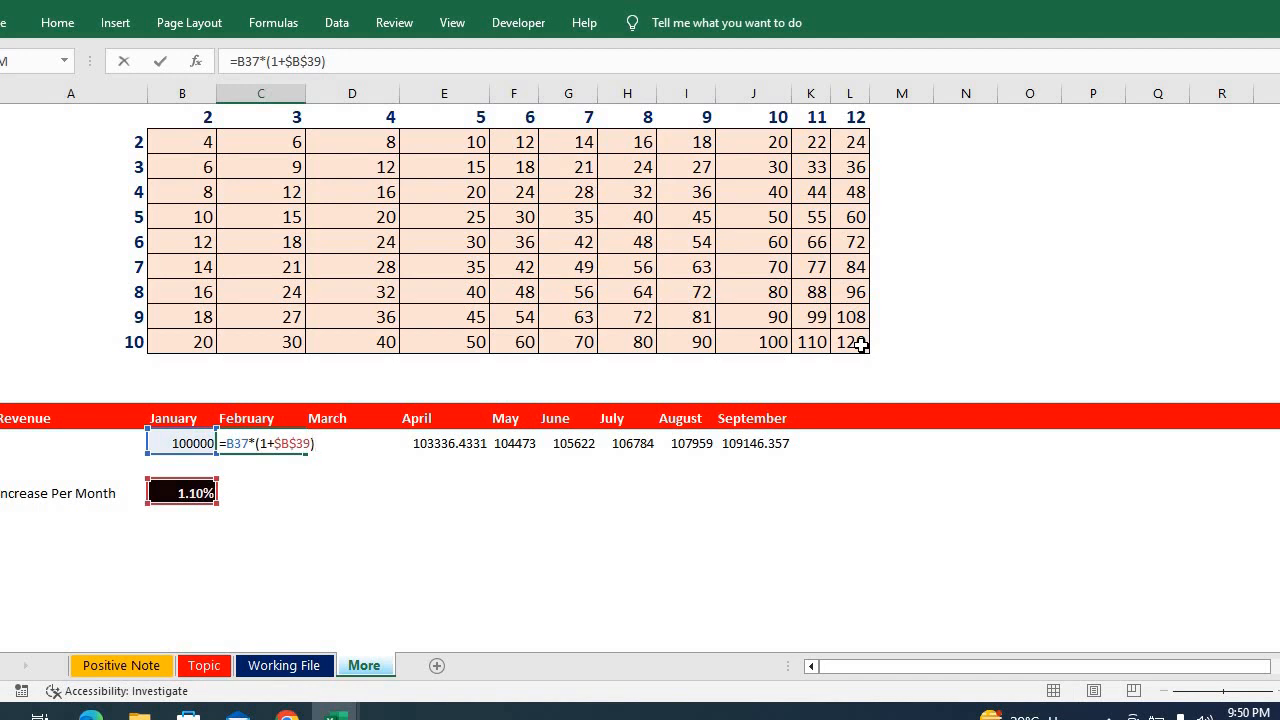
key("Return")
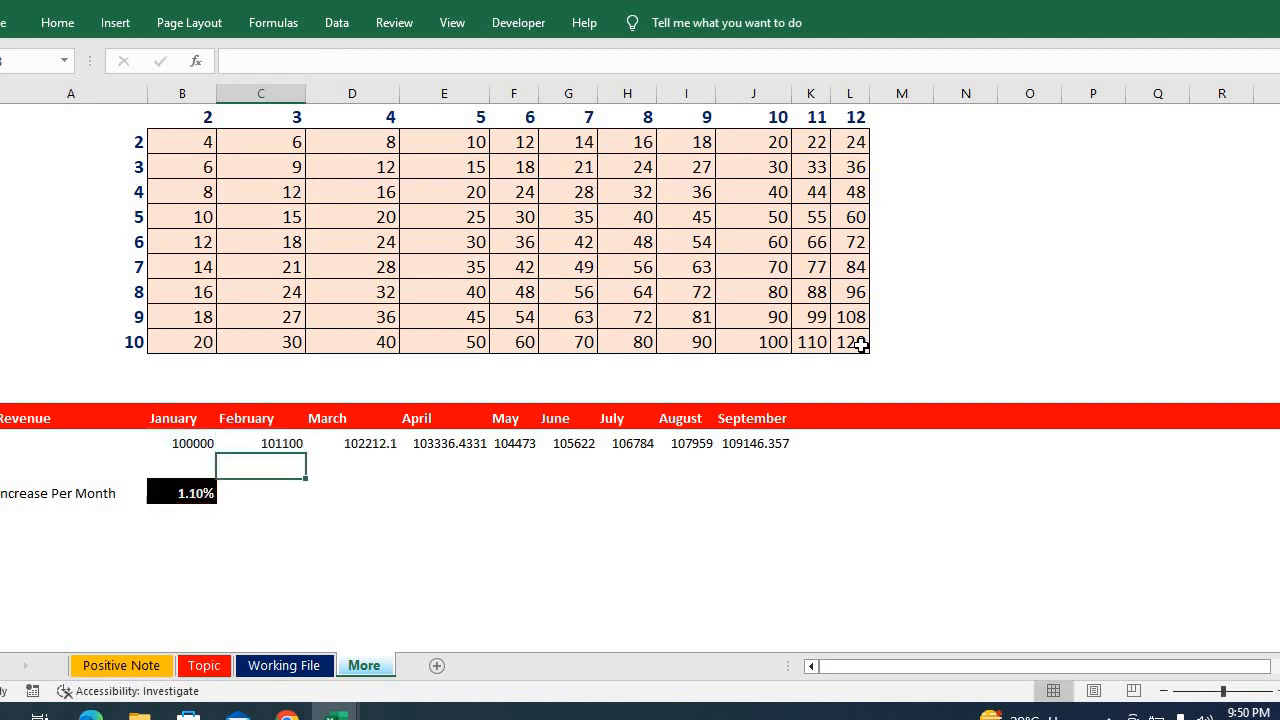
key("Up")
key("F2")
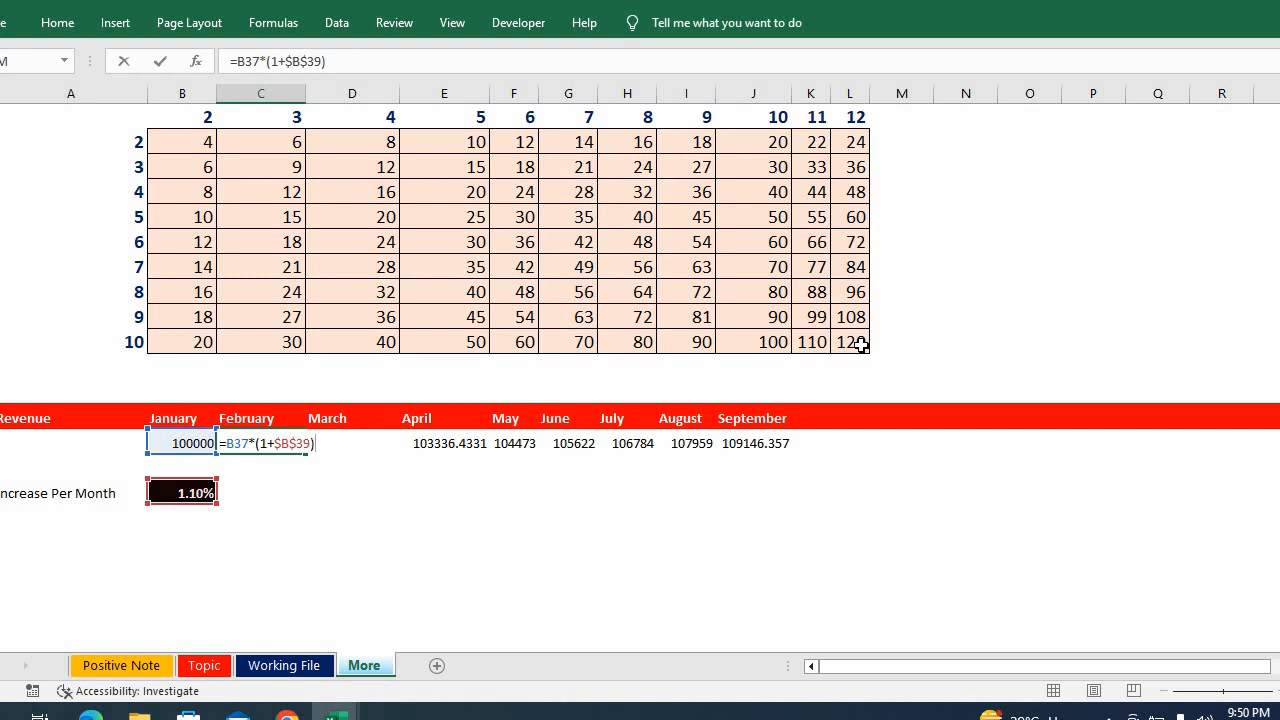
key("Return")
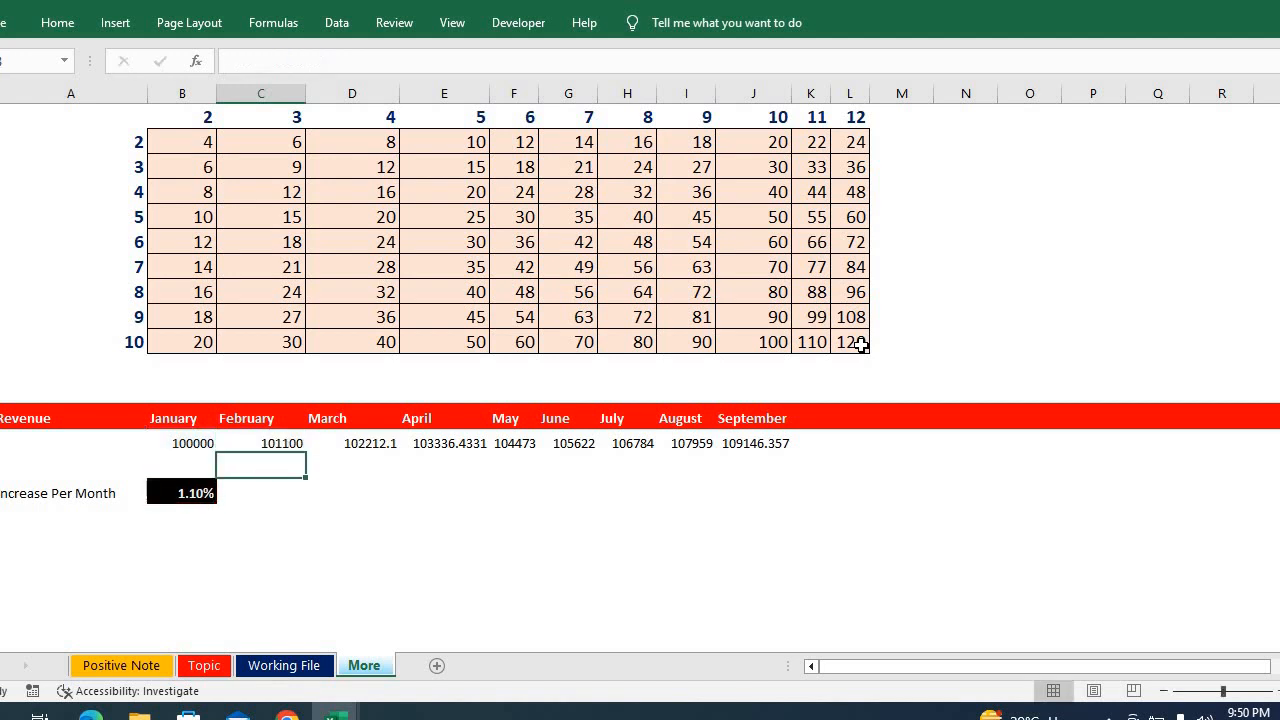
Check how the revenue formula's references change from March through August in row 37
key("Up")
key("Right")
key("Right")
key("Right")
key("Right")
key("Right")
key("Right")
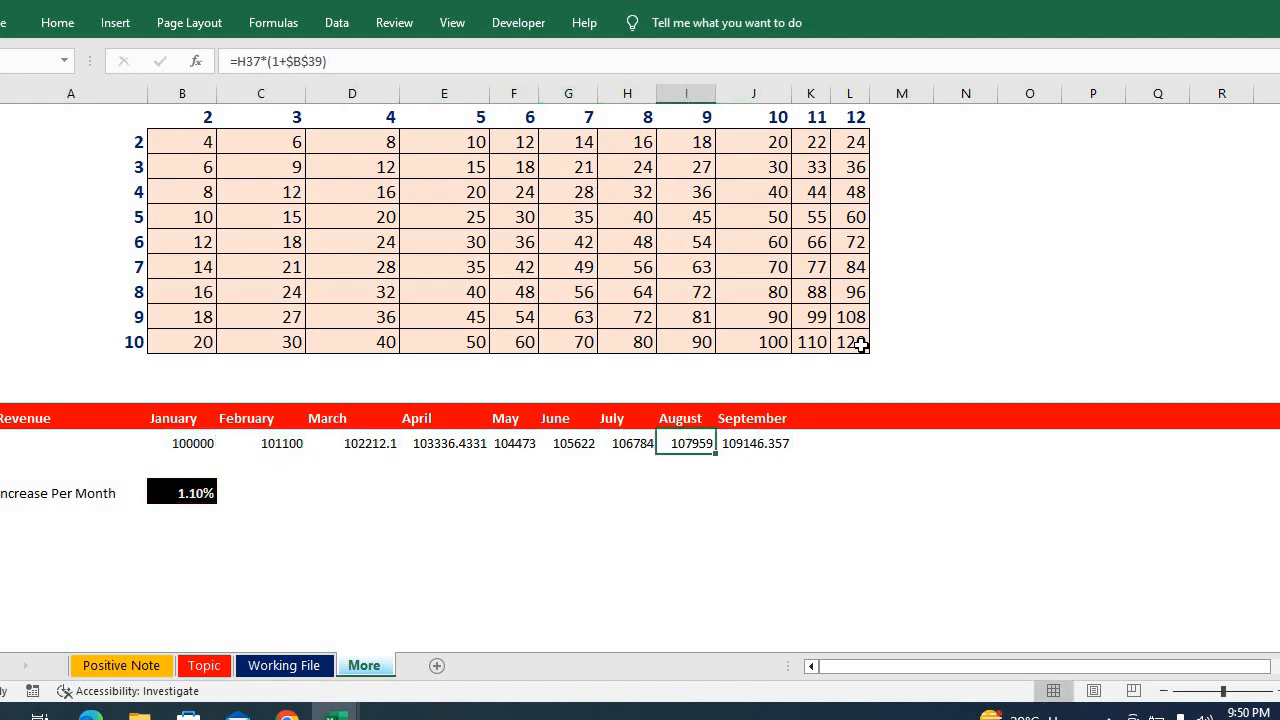
Review the February formula in C37 again, selecting its full text to study the relative and absolute references
key("Left")
key("Left")
key("Left")
key("Left")
key("Left")
key("Left")
key("F2")
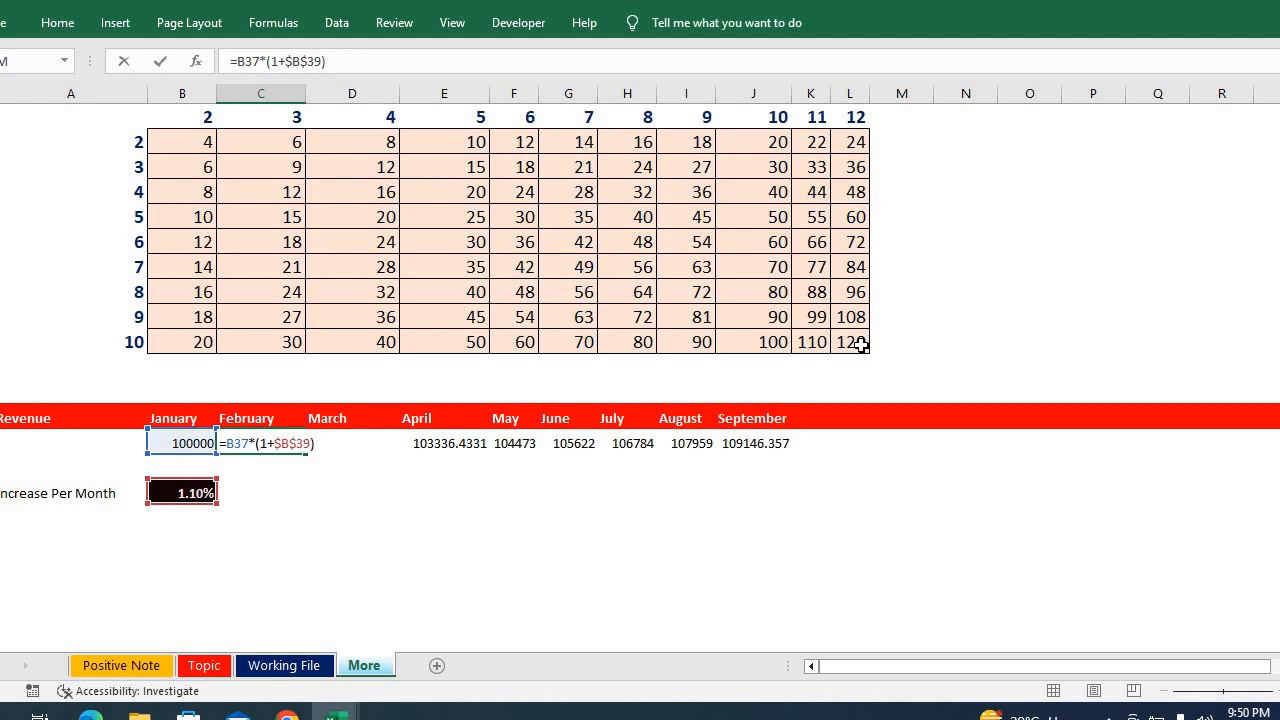
key("Return")
key("Up")
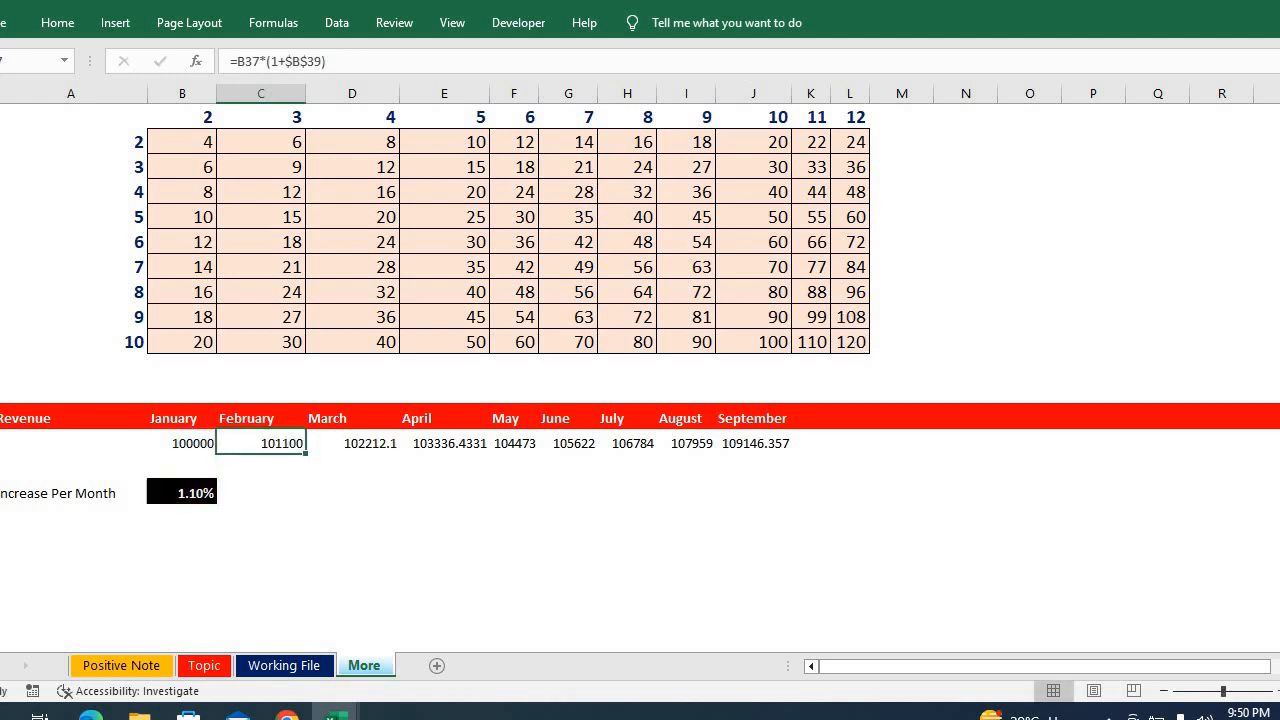
left_click_drag(319, 62, 223, 78)
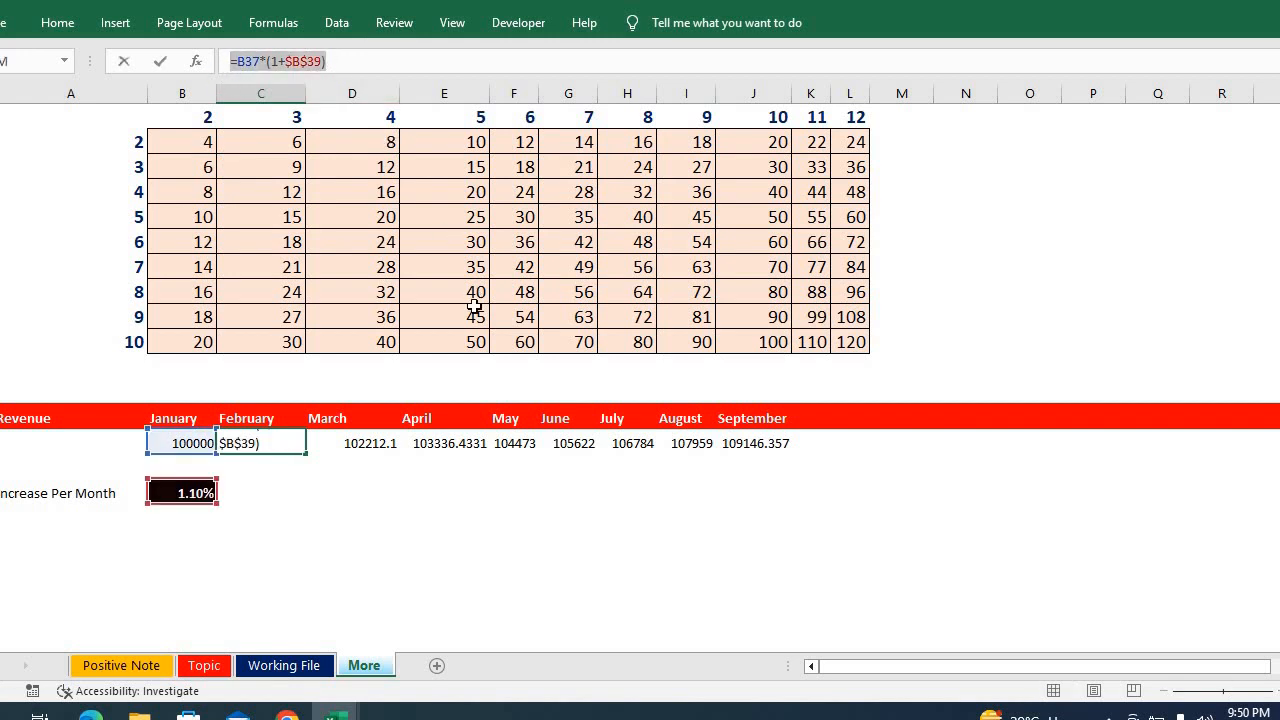
left_click(294, 484)
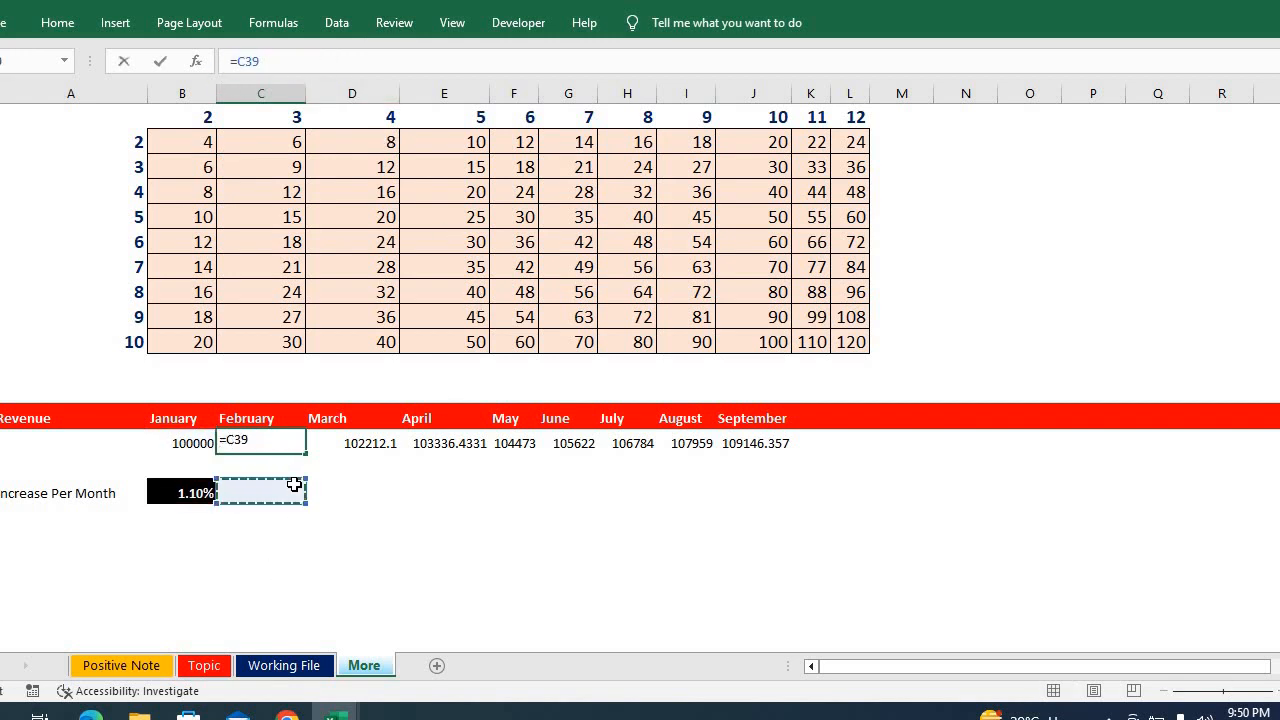